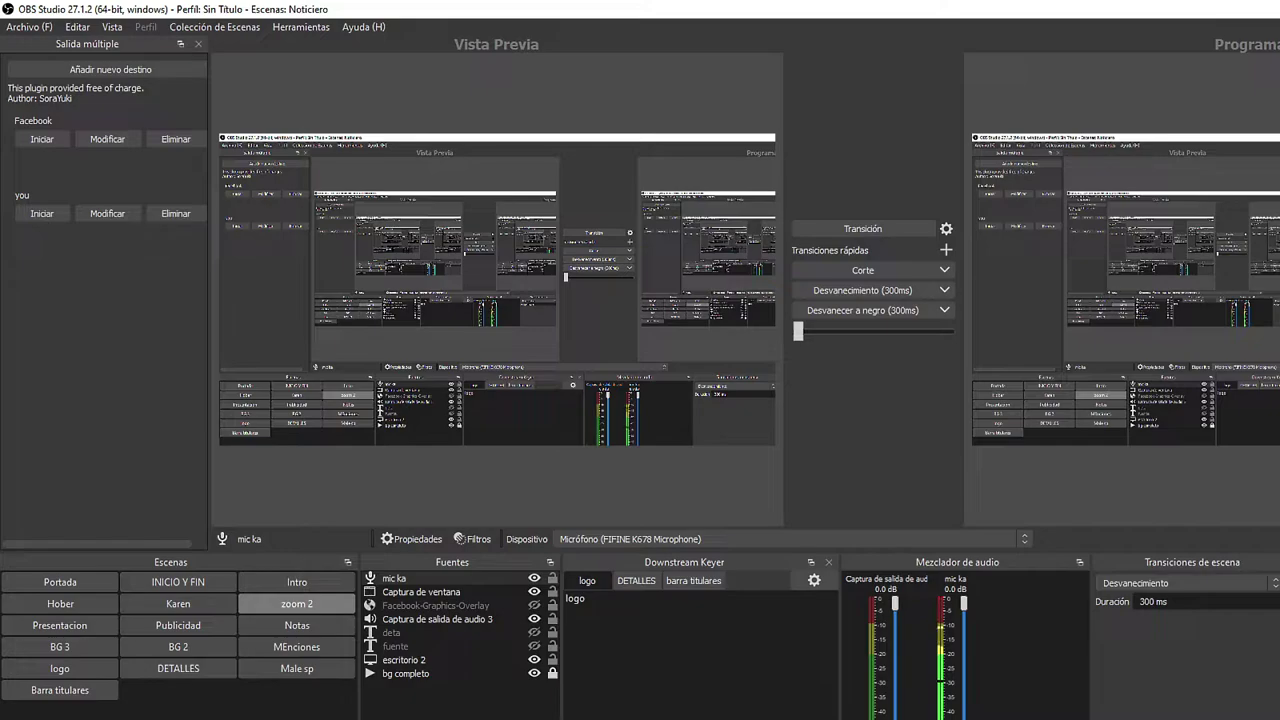
Open the audio filters of the mic ka source, reposition and resize the filter window, and close it
{"action": "right_click", "coordinate": [957, 640]}
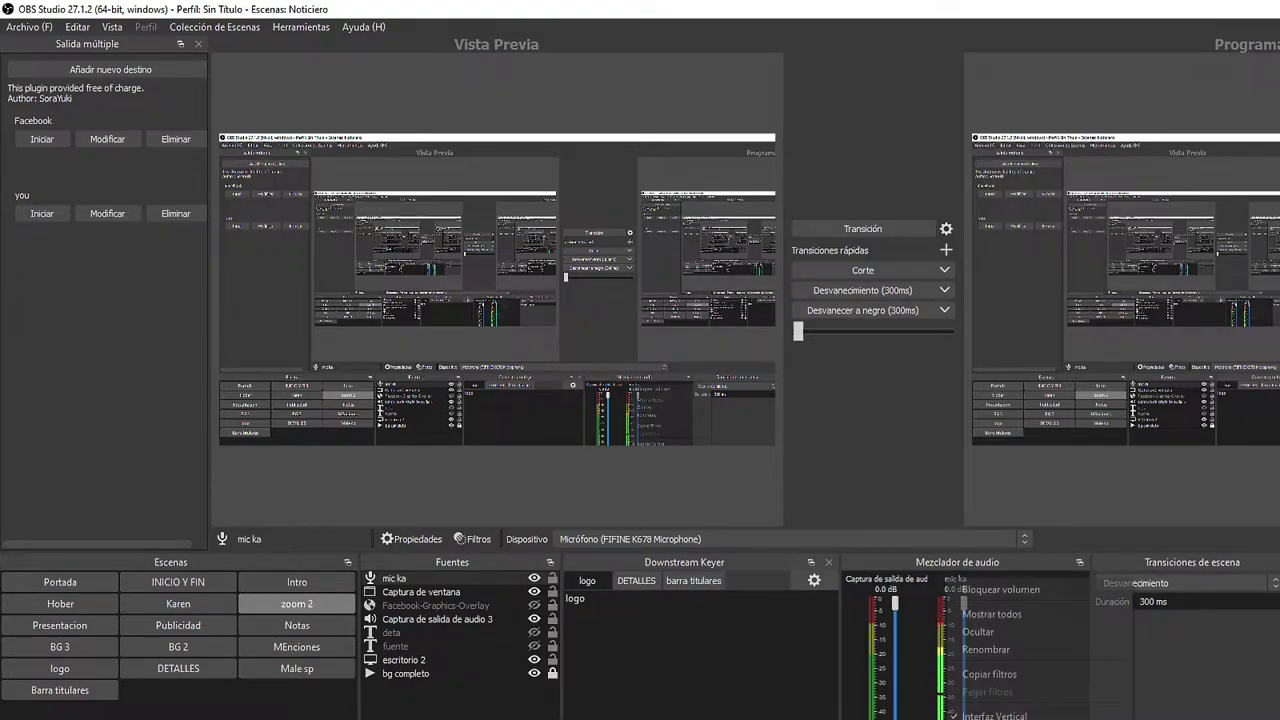
{"action": "left_click", "coordinate": [995, 690]}
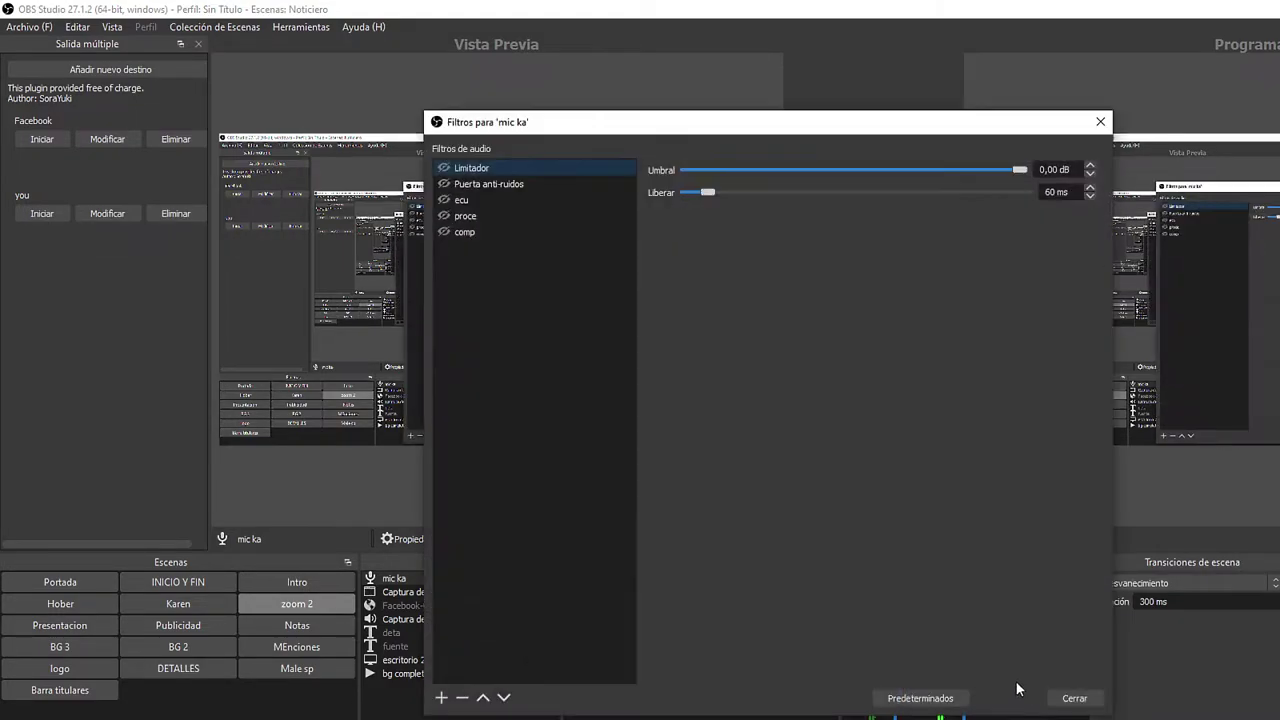
{"action": "left_click_drag", "start_coordinate": [495, 122], "coordinate": [251, 106]}
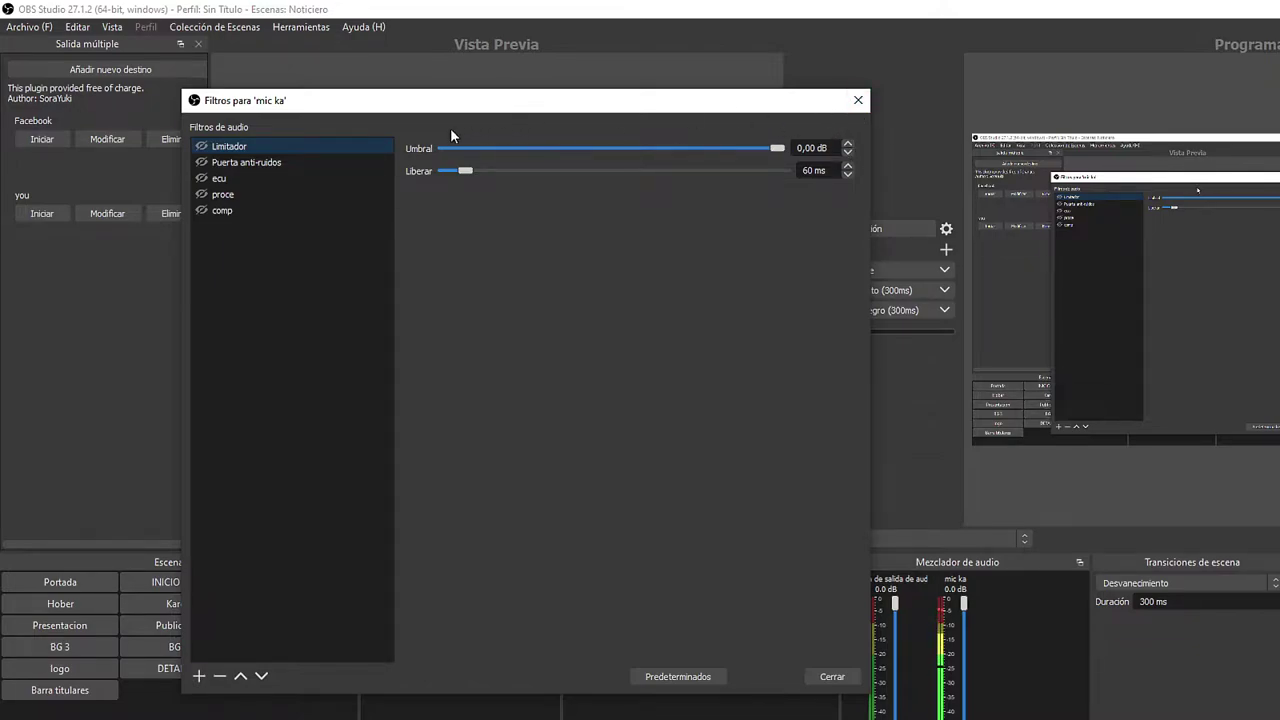
{"action": "left_click_drag", "start_coordinate": [182, 90], "coordinate": [310, 119]}
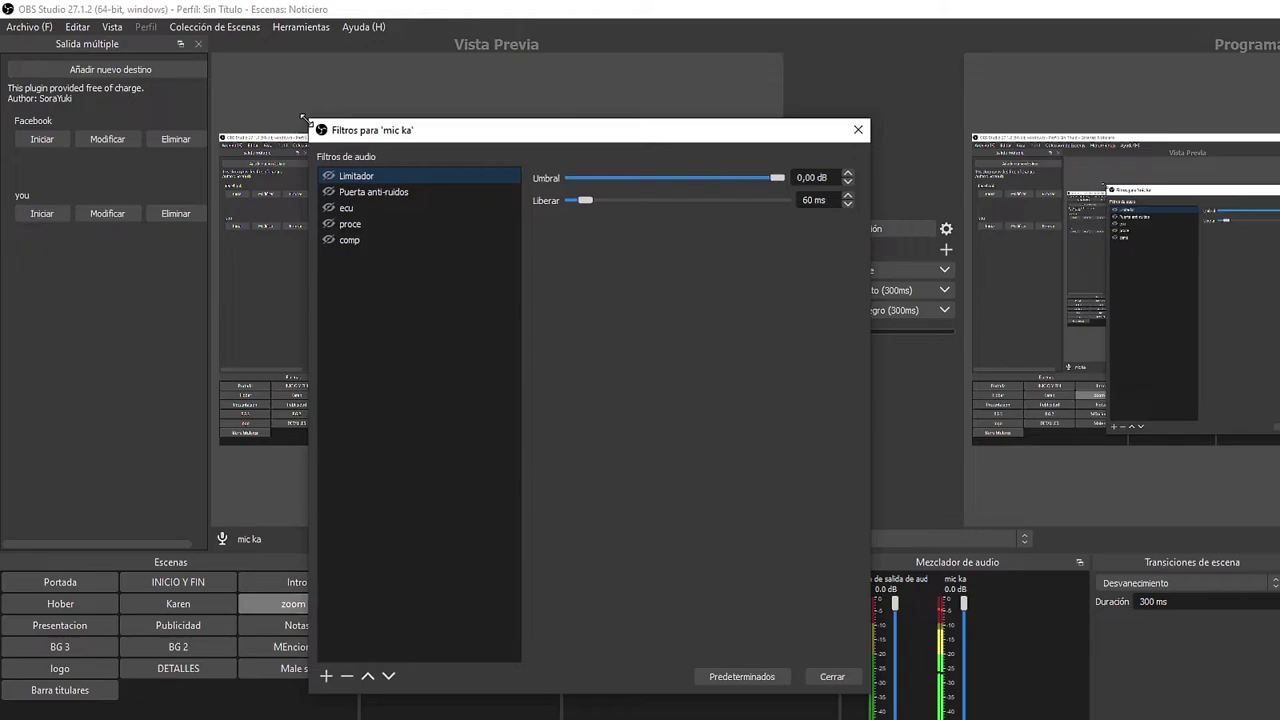
{"action": "mouse_move", "coordinate": [472, 132]}
{"action": "left_mouse_down"}
{"action": "mouse_move", "coordinate": [1130, 181]}
{"action": "mouse_move", "coordinate": [476, 143]}
{"action": "left_mouse_up"}
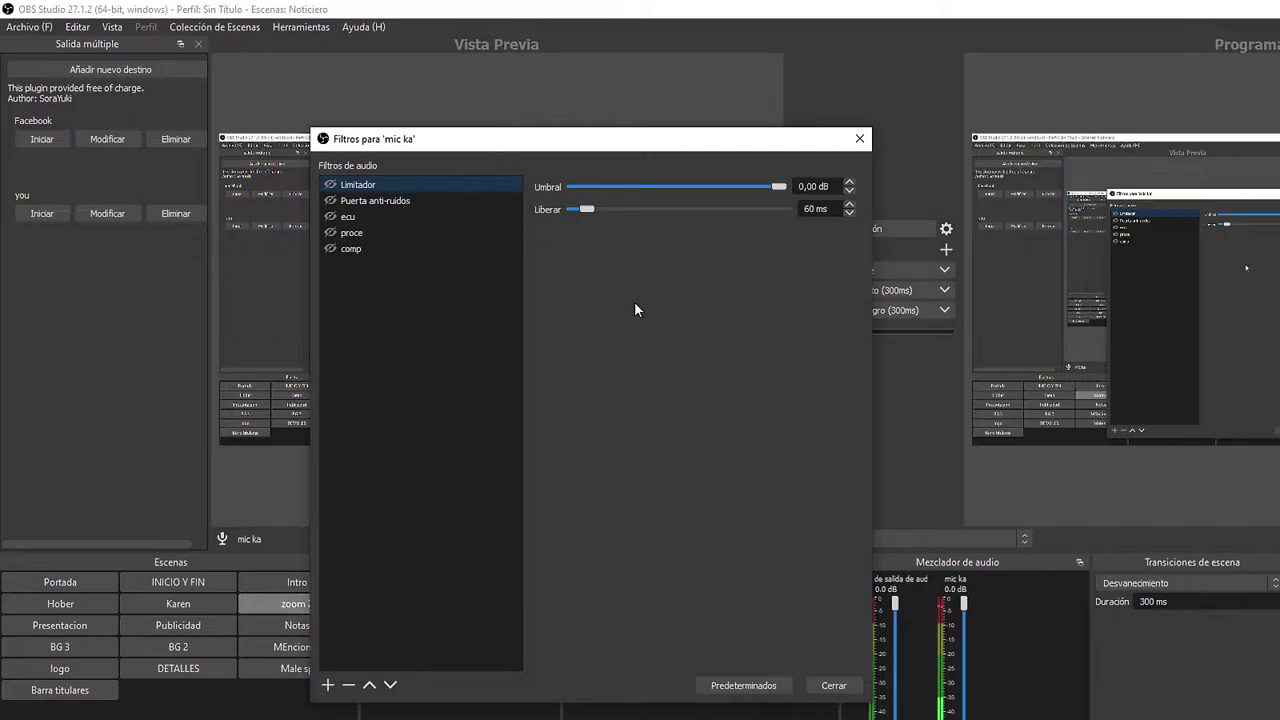
{"action": "left_click", "coordinate": [860, 139]}
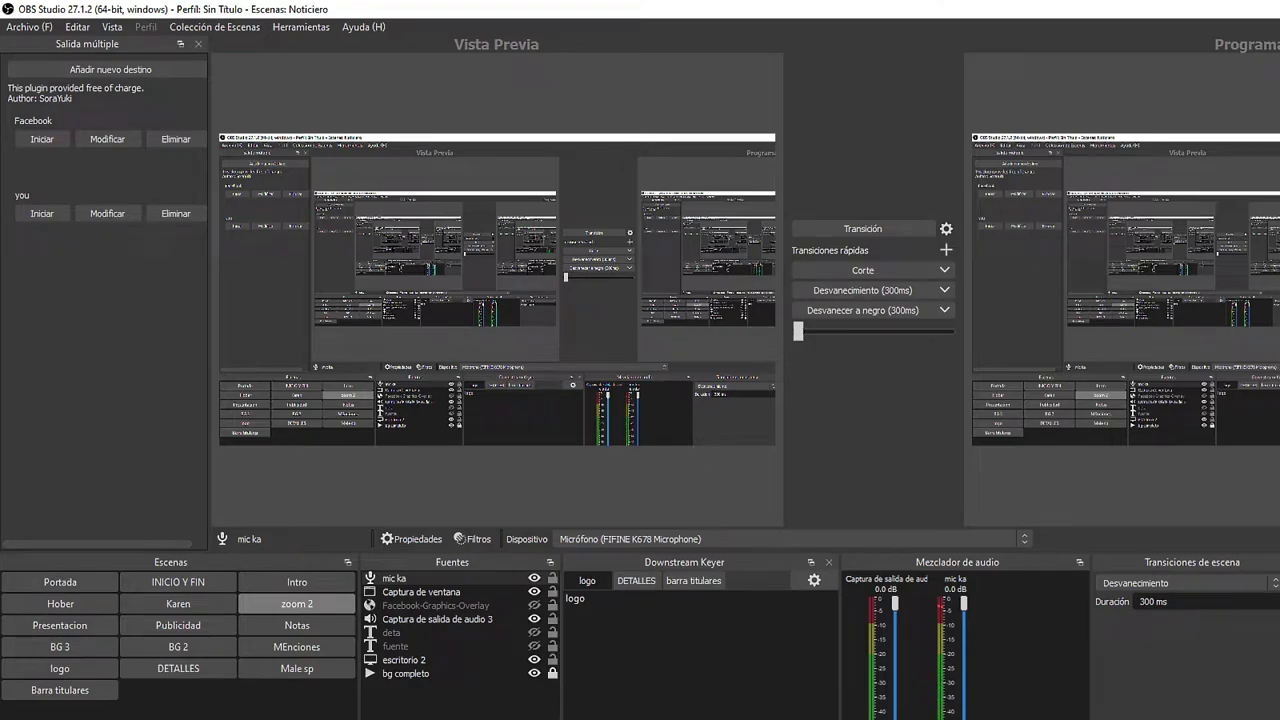
Add a new Captura de entrada audio source, look through its list of input devices, and leave its properties without changes
{"action": "left_click", "coordinate": [402, 579]}
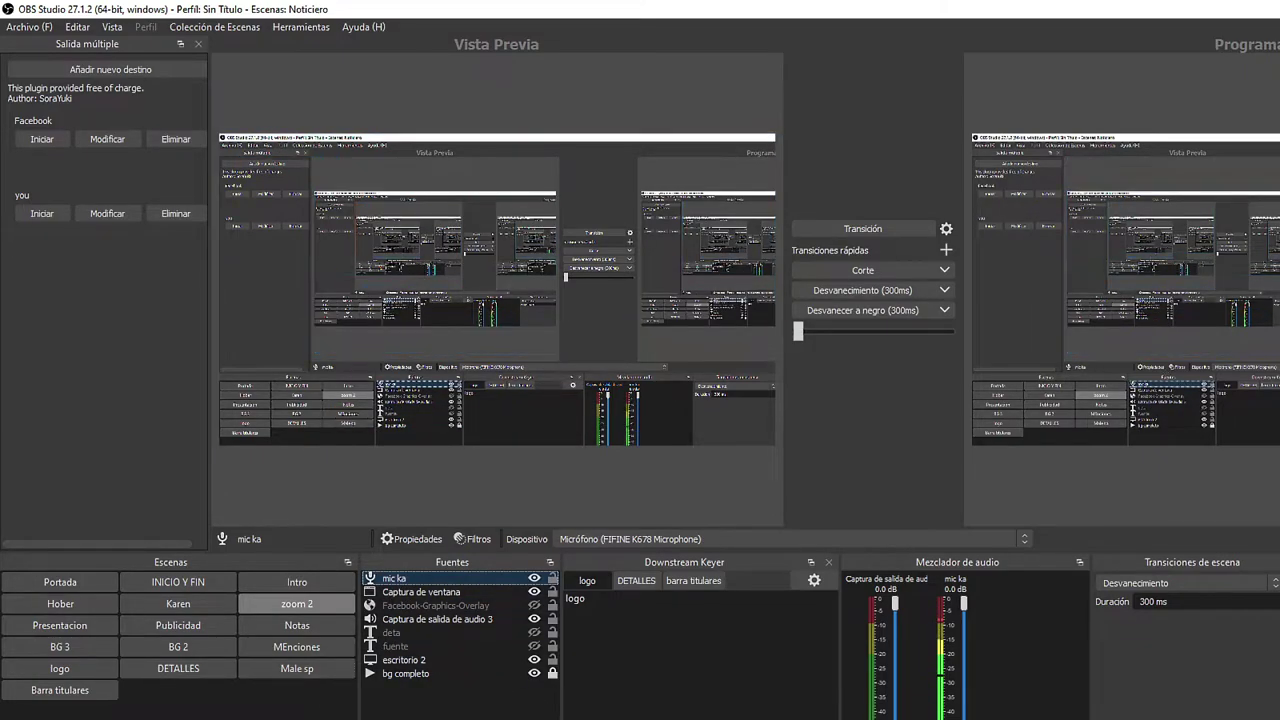
{"action": "left_click", "coordinate": [450, 700]}
{"action": "left_click", "coordinate": [378, 716]}
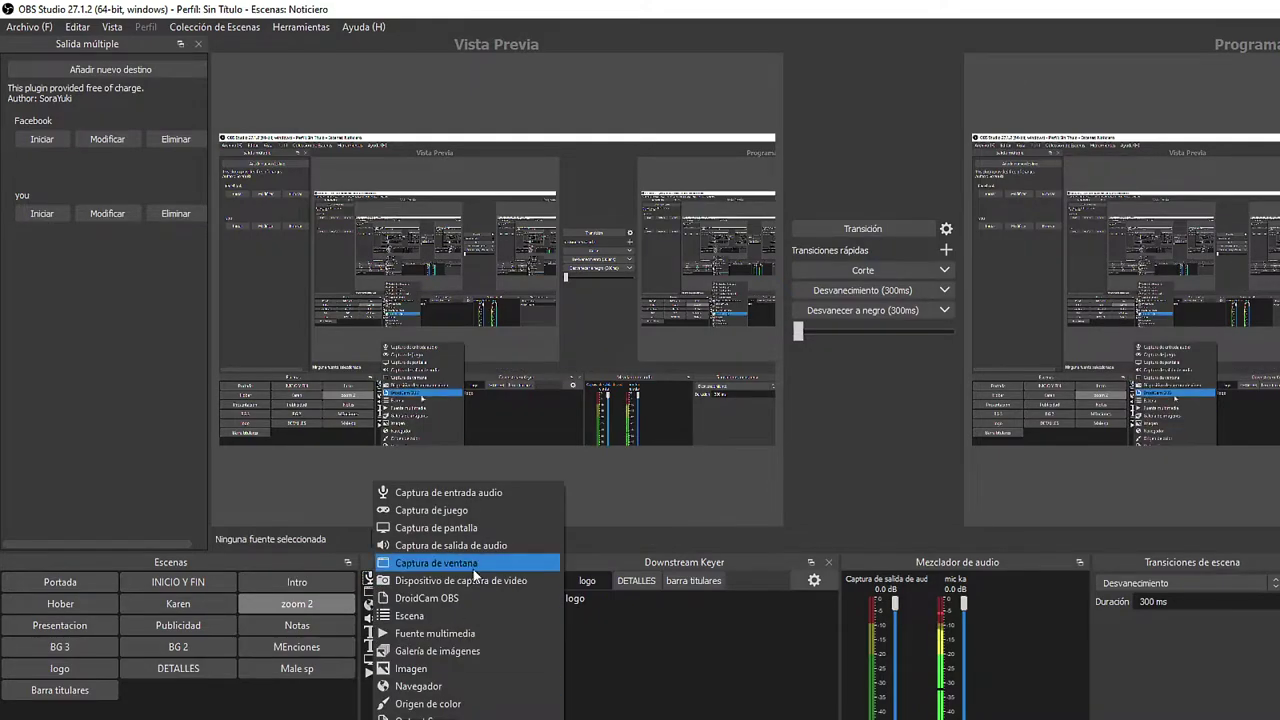
{"action": "left_click", "coordinate": [512, 494]}
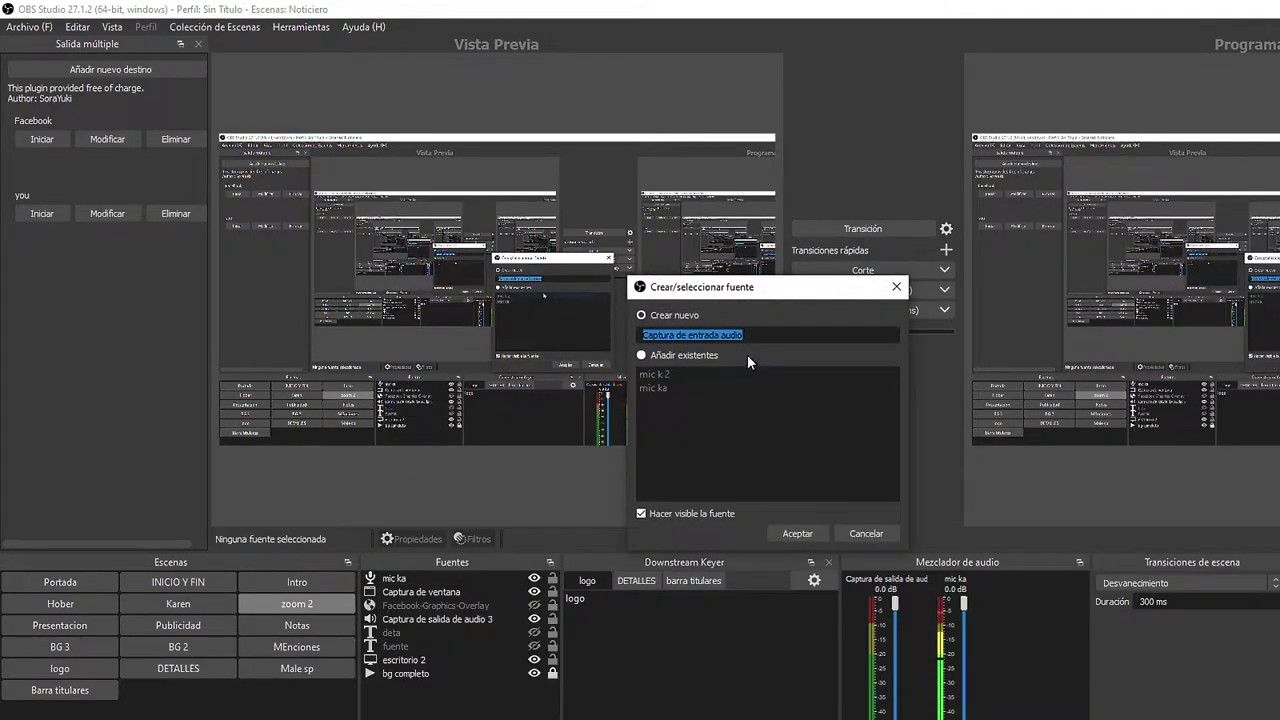
{"action": "left_click", "coordinate": [797, 532]}
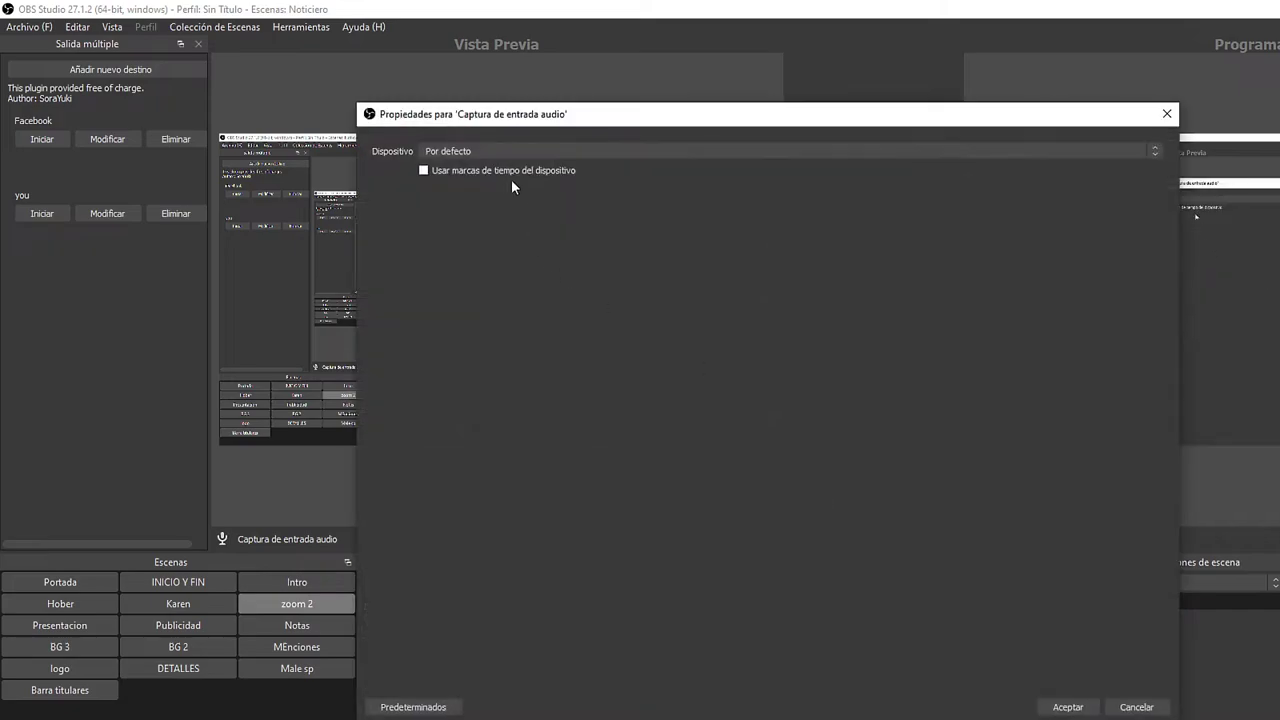
{"action": "left_click", "coordinate": [494, 150]}
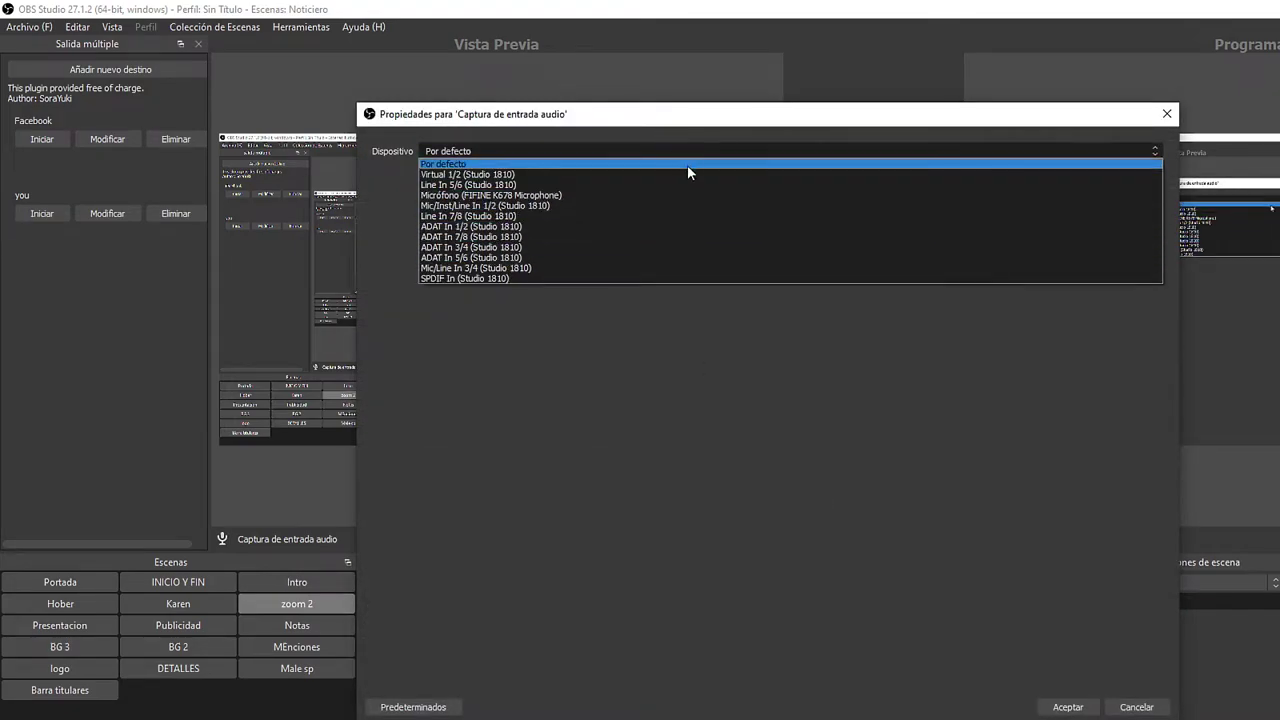
{"action": "left_click", "coordinate": [1170, 117]}
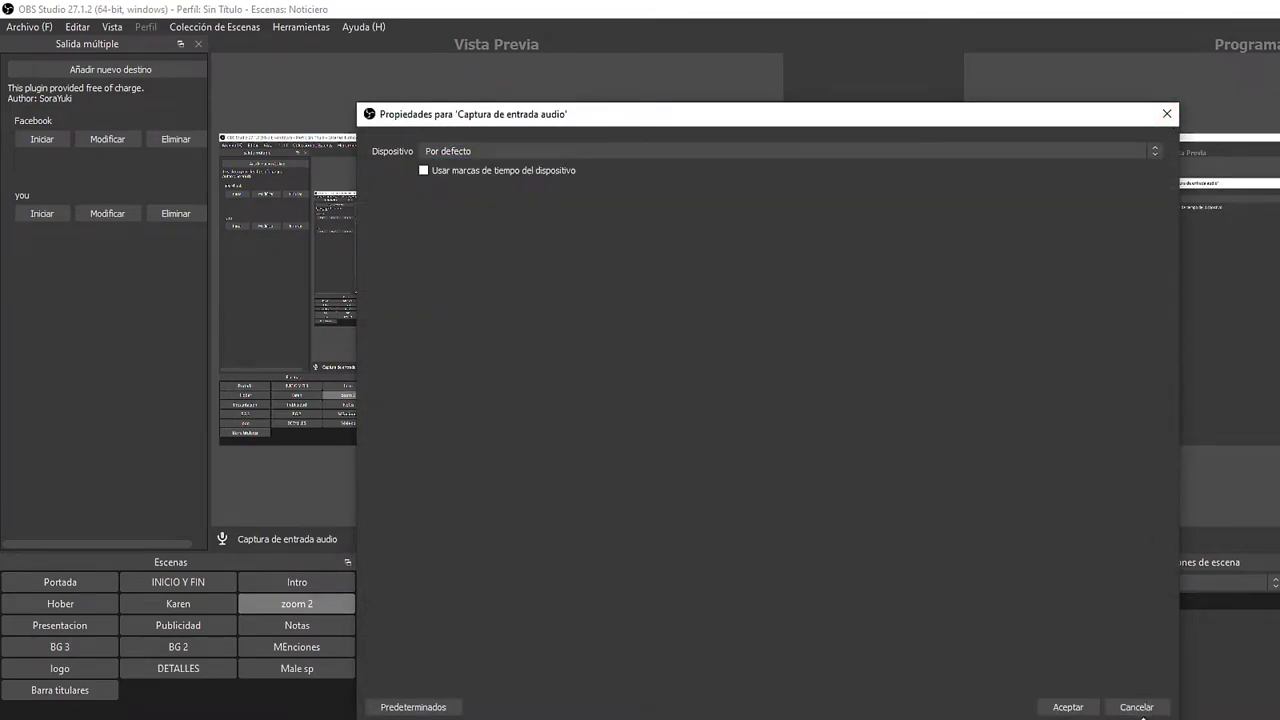
{"action": "left_click", "coordinate": [1142, 707]}
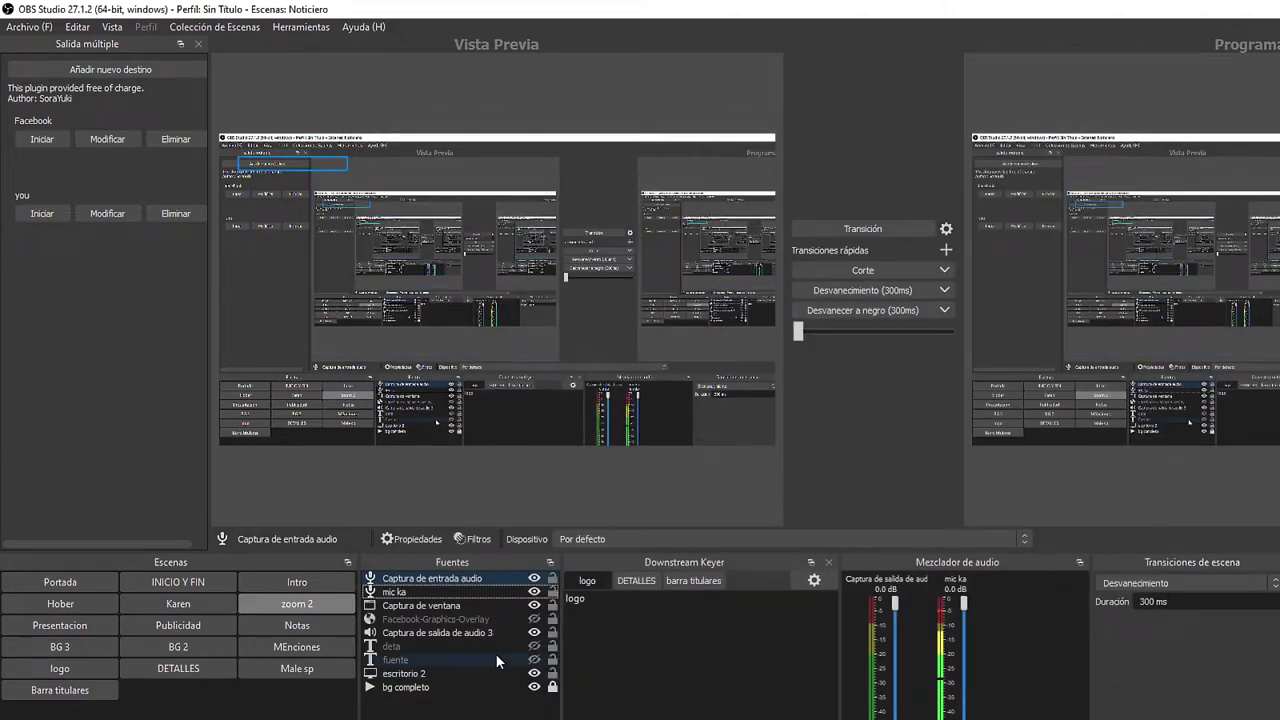
Reopen and close the properties of the Captura de entrada audio source, and delete that source from the scene
{"action": "double_click", "coordinate": [469, 580]}
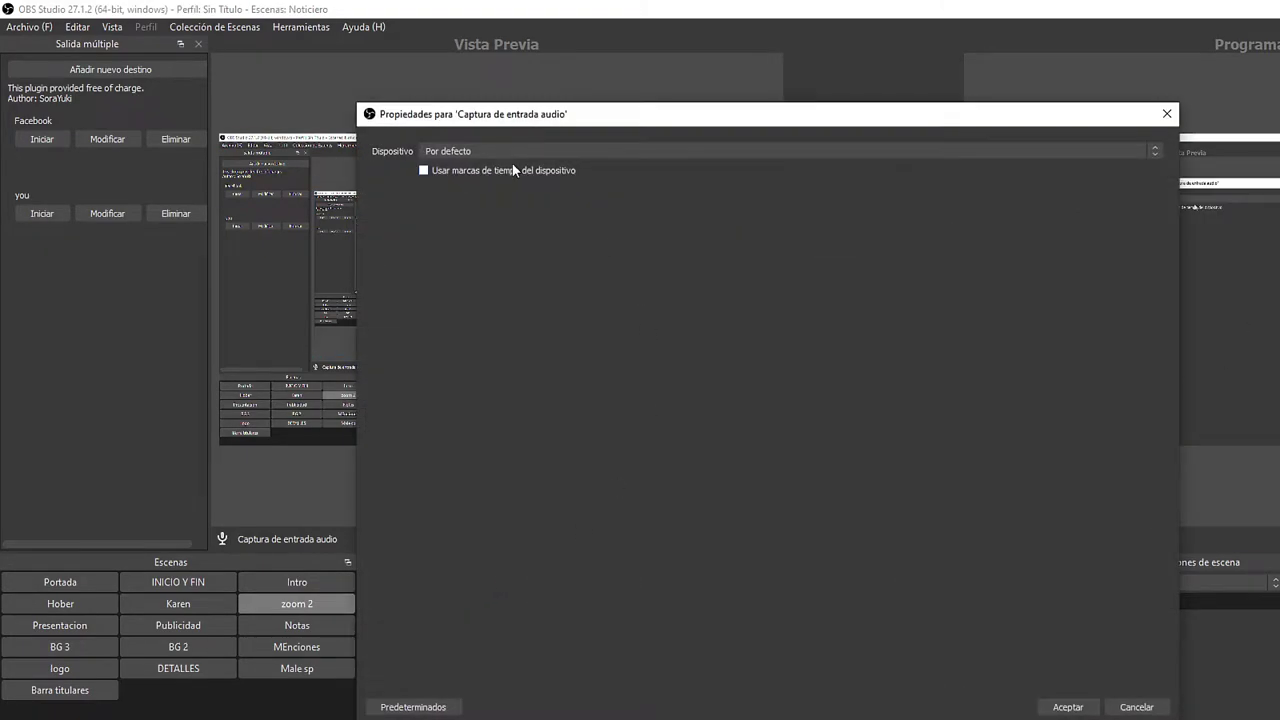
{"action": "left_click_drag", "start_coordinate": [553, 122], "coordinate": [638, 109]}
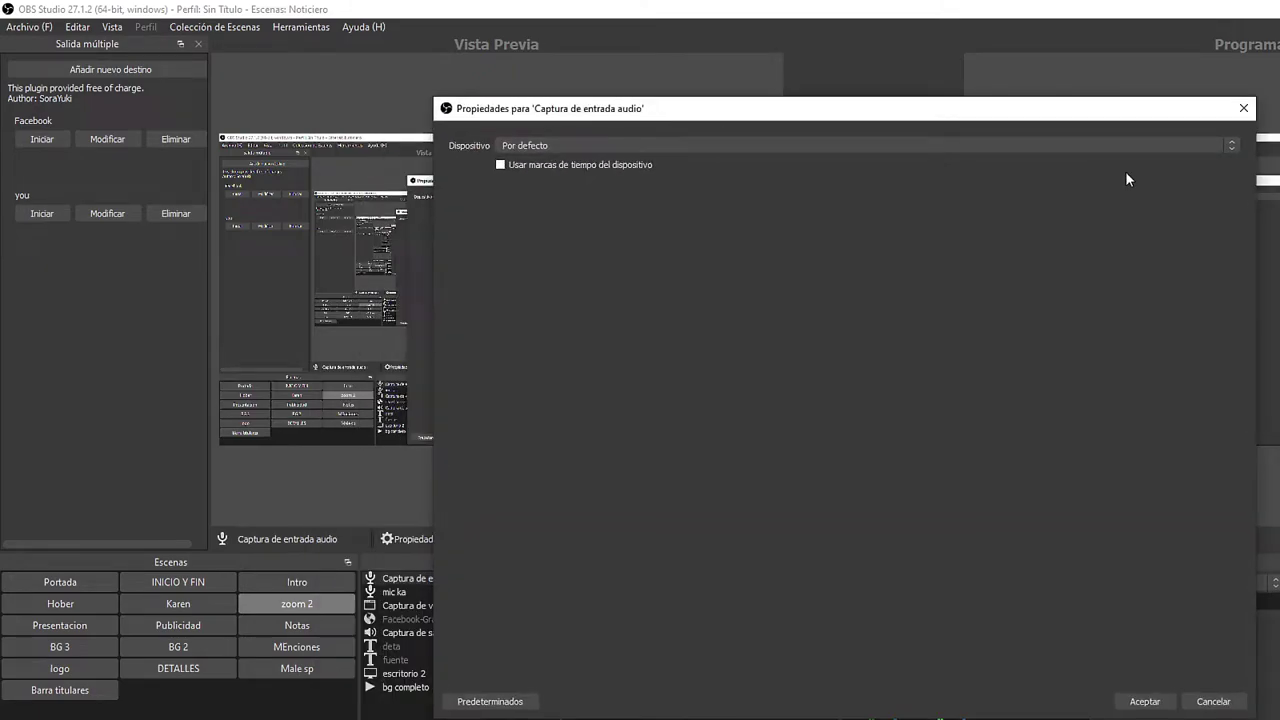
{"action": "left_click", "coordinate": [1245, 108]}
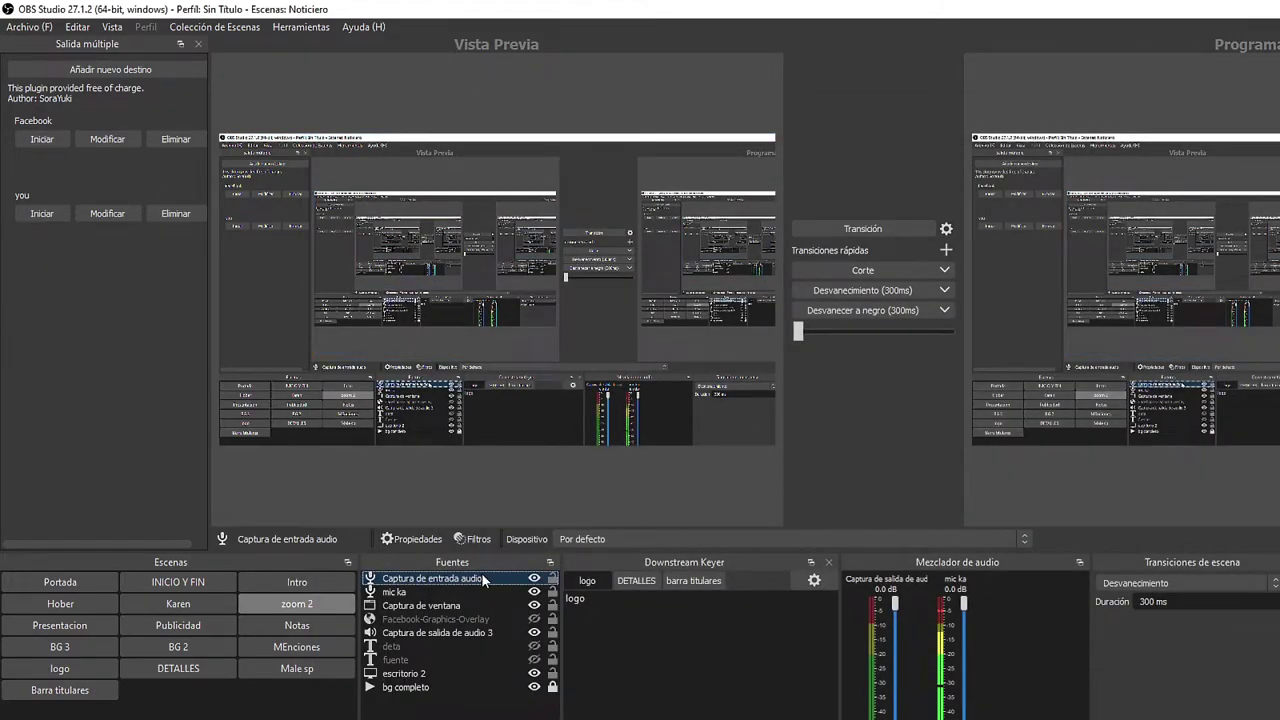
{"action": "key", "text": "Delete"}
{"action": "left_click", "coordinate": [846, 480]}
Open the audio filters of the mic ka source and move the filter window clear of the audio mixer
{"action": "left_click", "coordinate": [395, 579]}
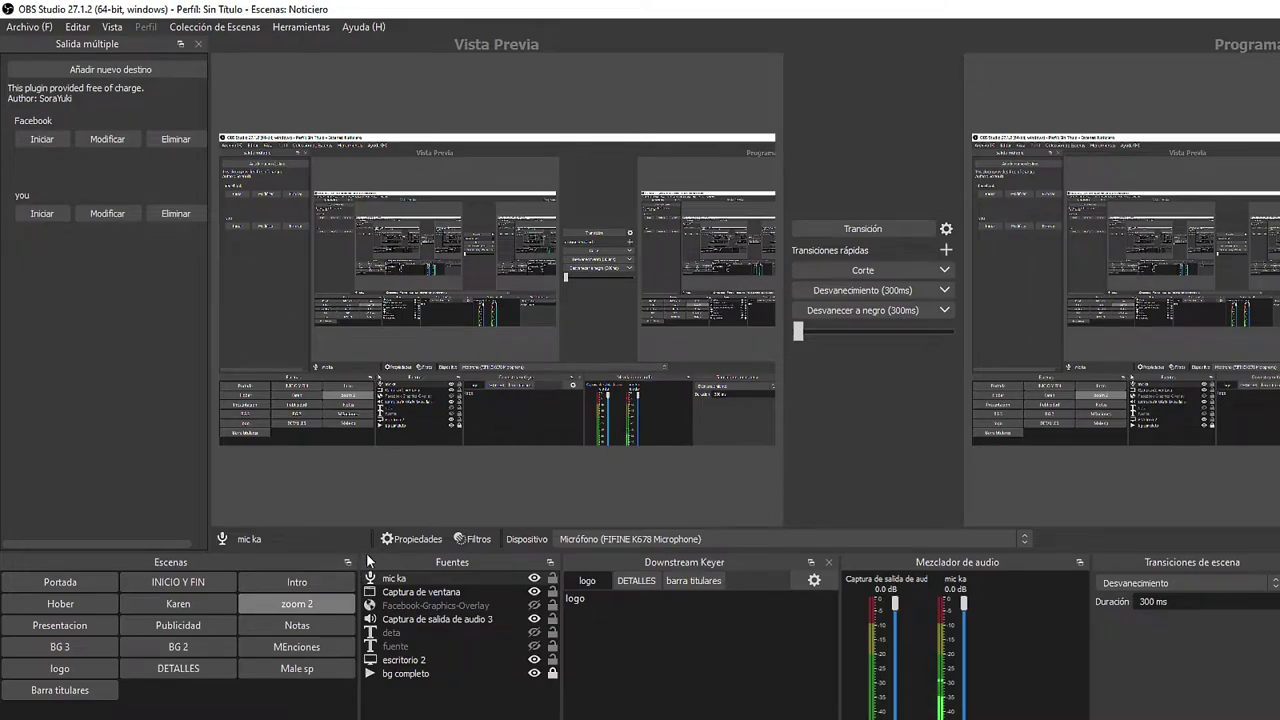
{"action": "right_click", "coordinate": [396, 576]}
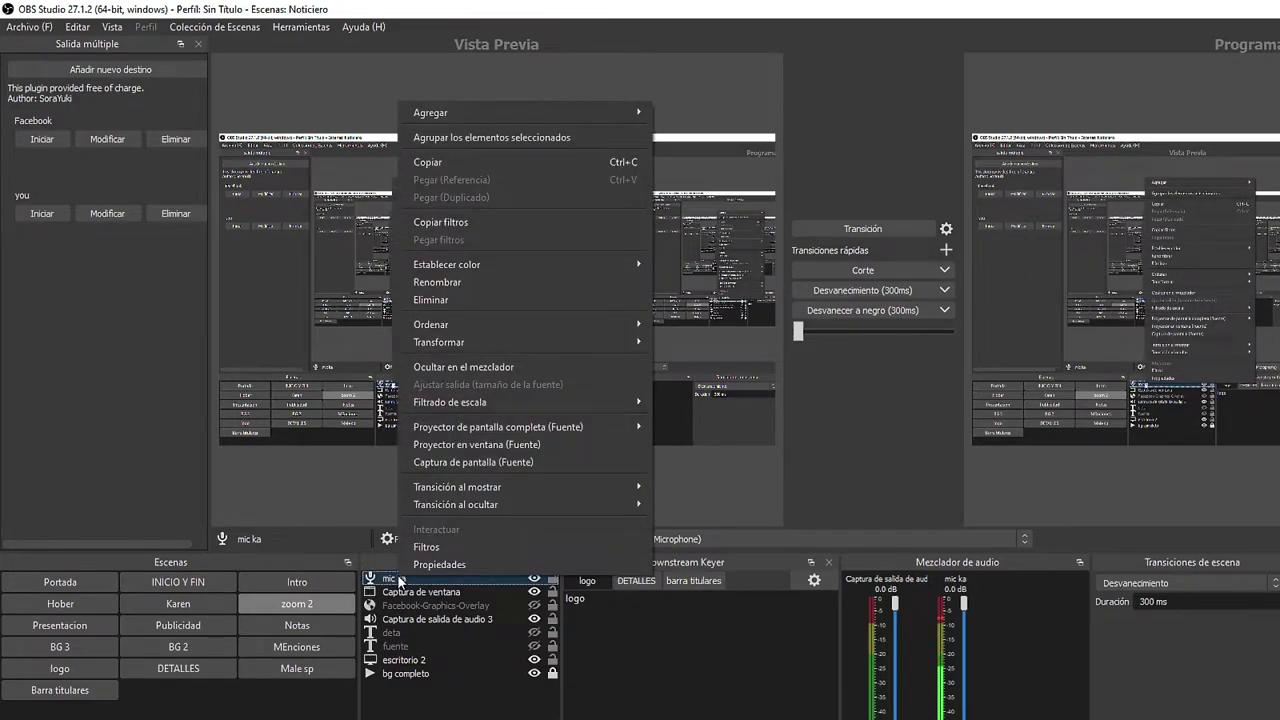
{"action": "left_click", "coordinate": [443, 548]}
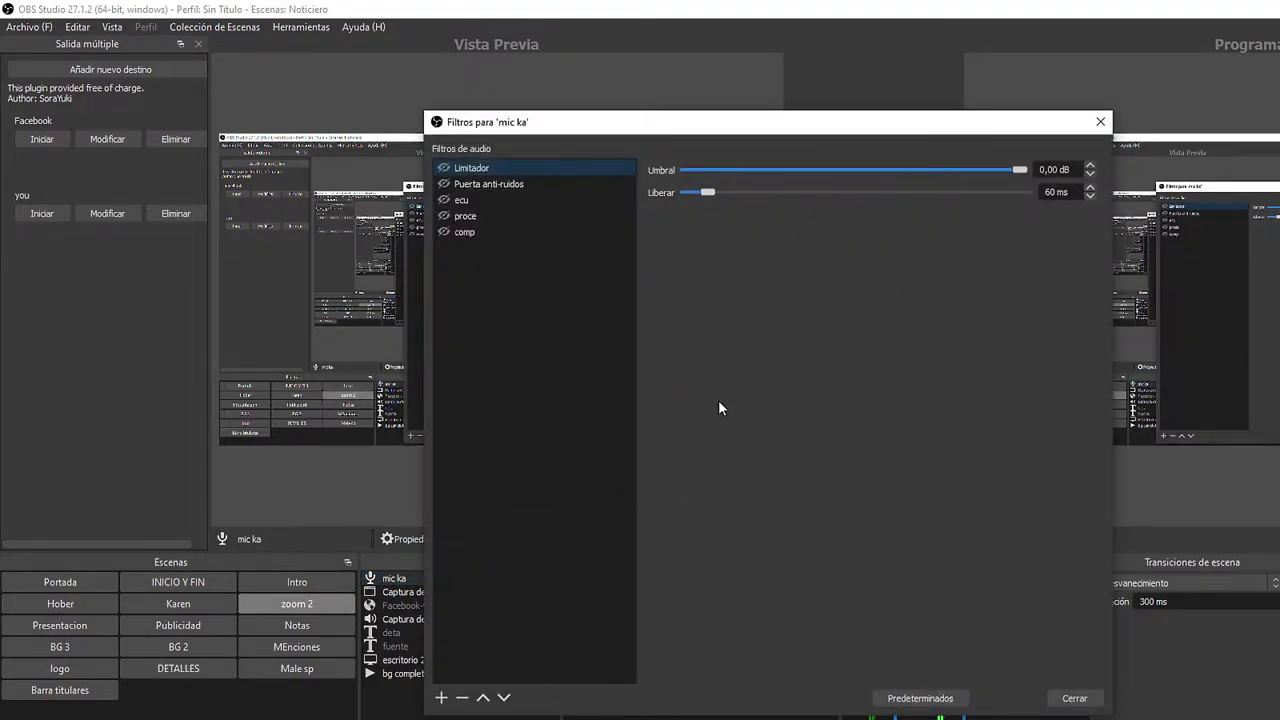
{"action": "left_click_drag", "start_coordinate": [521, 128], "coordinate": [260, 136]}
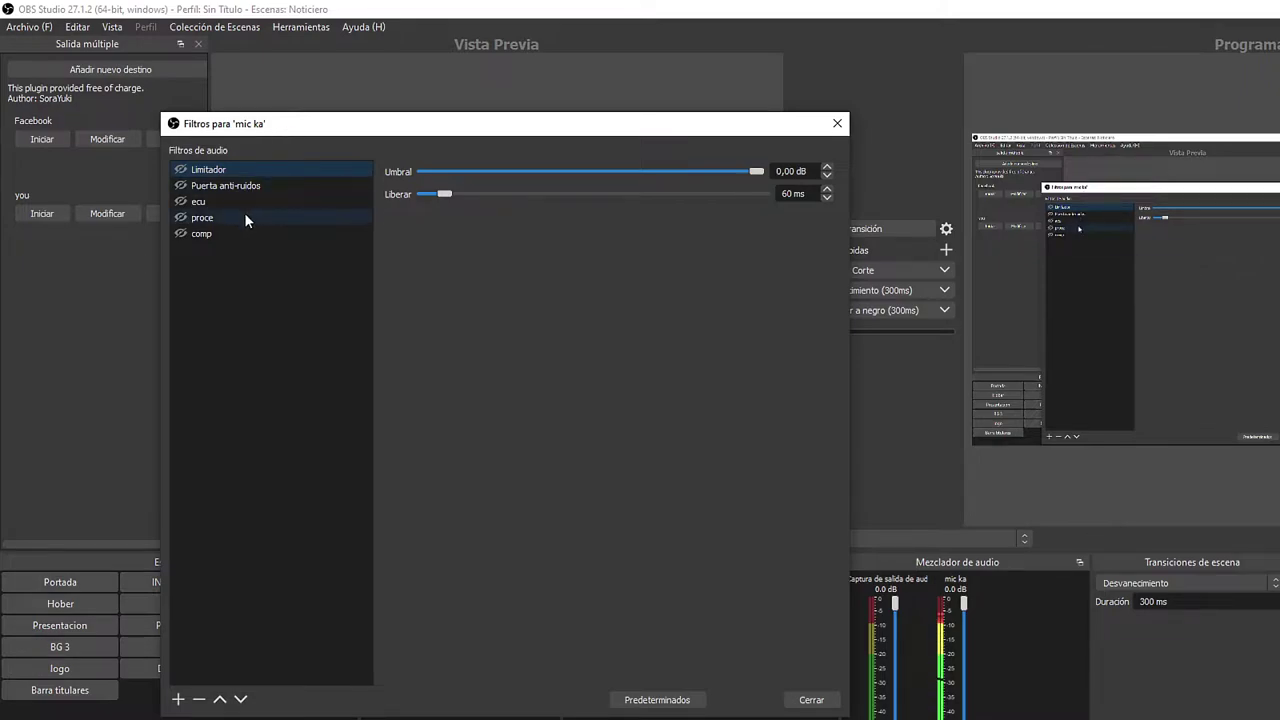
Move the Puerta anti-ruidos filter above Limitador in the filter order and enable it
{"action": "left_click", "coordinate": [231, 186]}
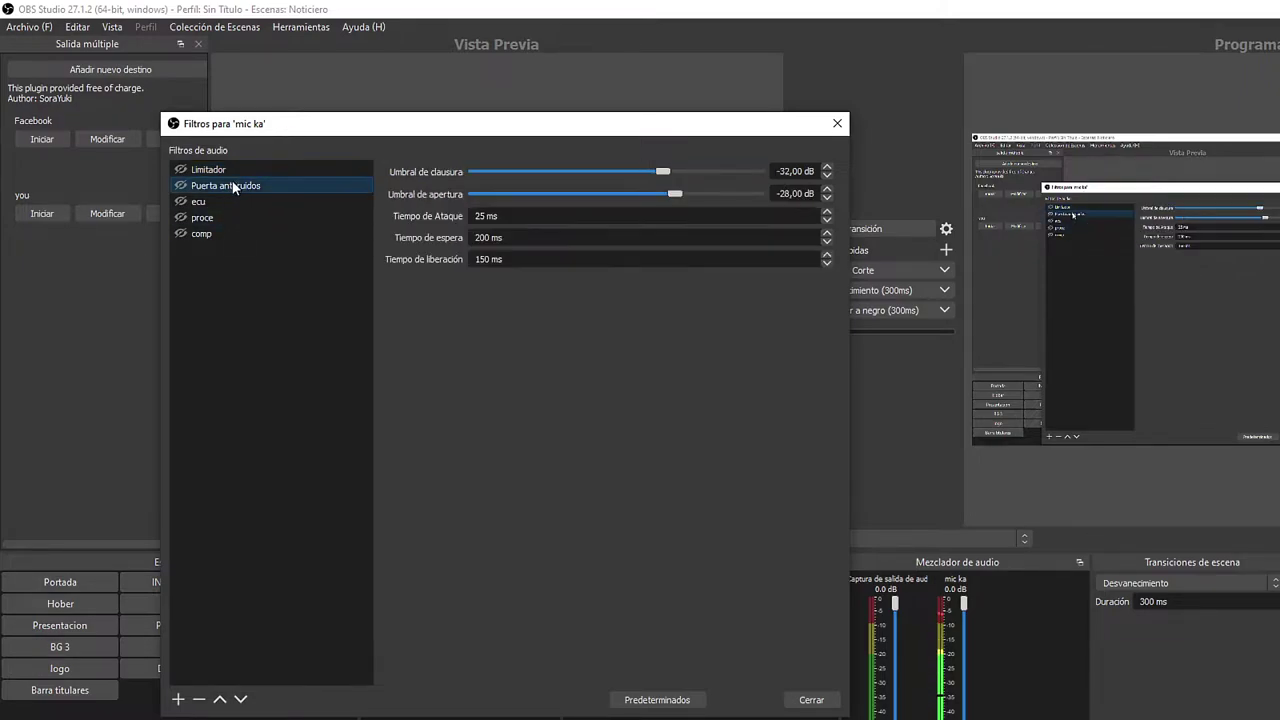
{"action": "left_click", "coordinate": [234, 170]}
{"action": "left_click", "coordinate": [237, 186]}
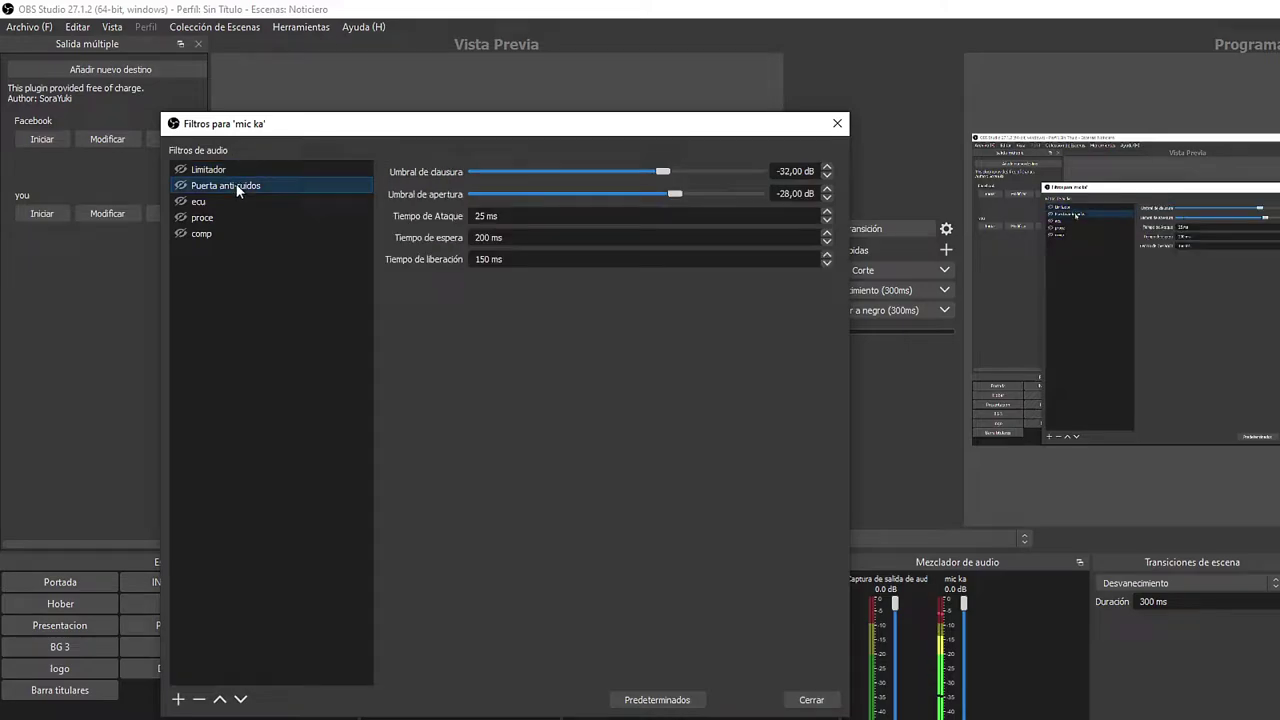
{"action": "left_click", "coordinate": [219, 699]}
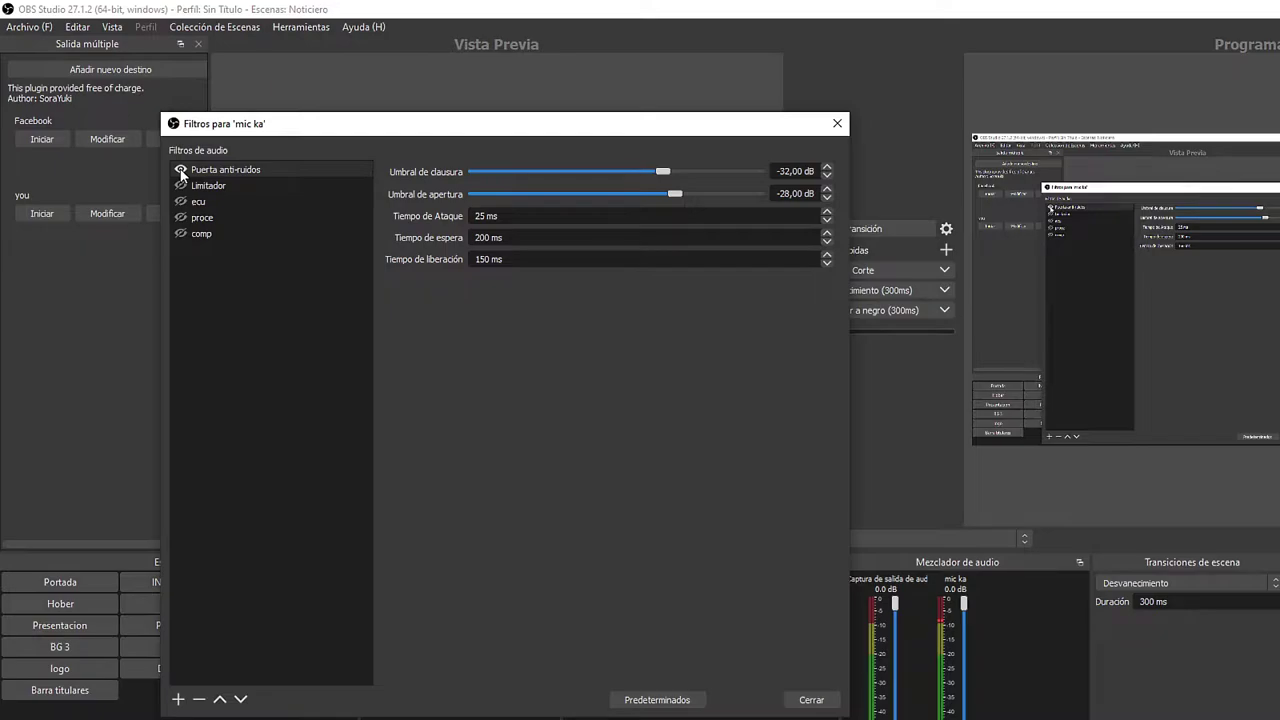
{"action": "left_click", "coordinate": [208, 172]}
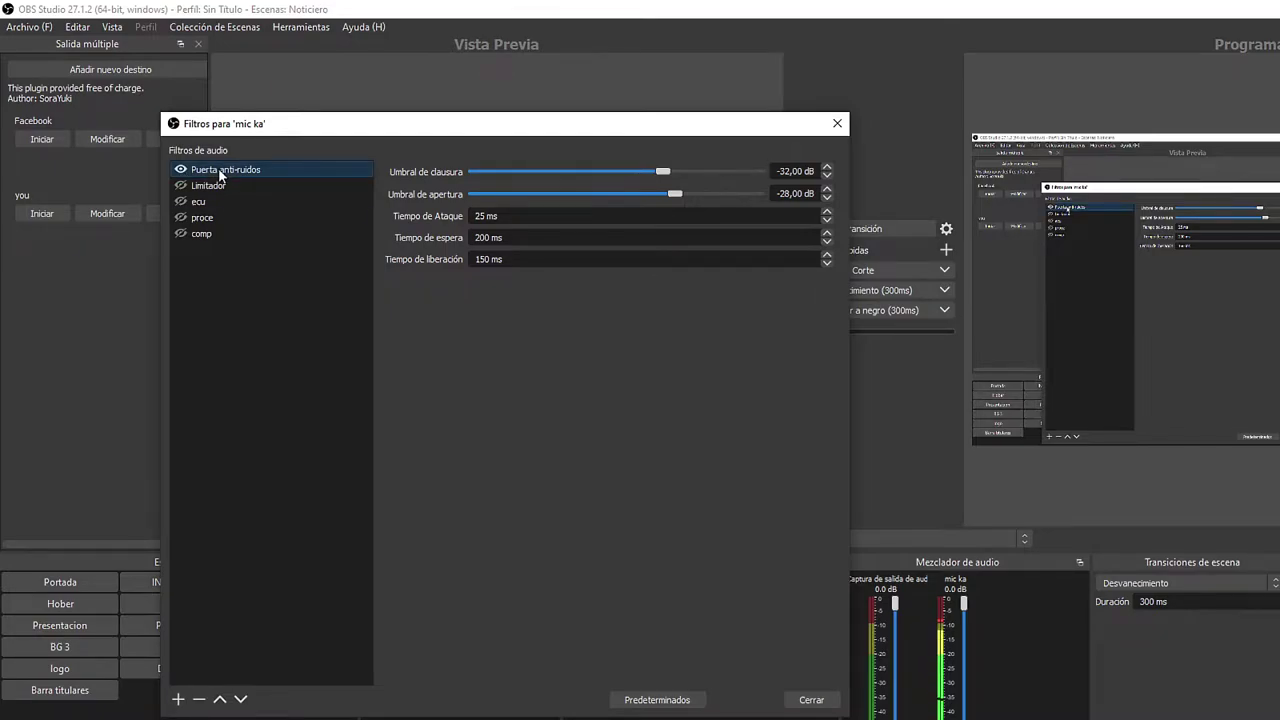
Look over the available filter types and delete the existing Puerta anti-ruidos filter from mic ka
{"action": "left_click", "coordinate": [178, 699]}
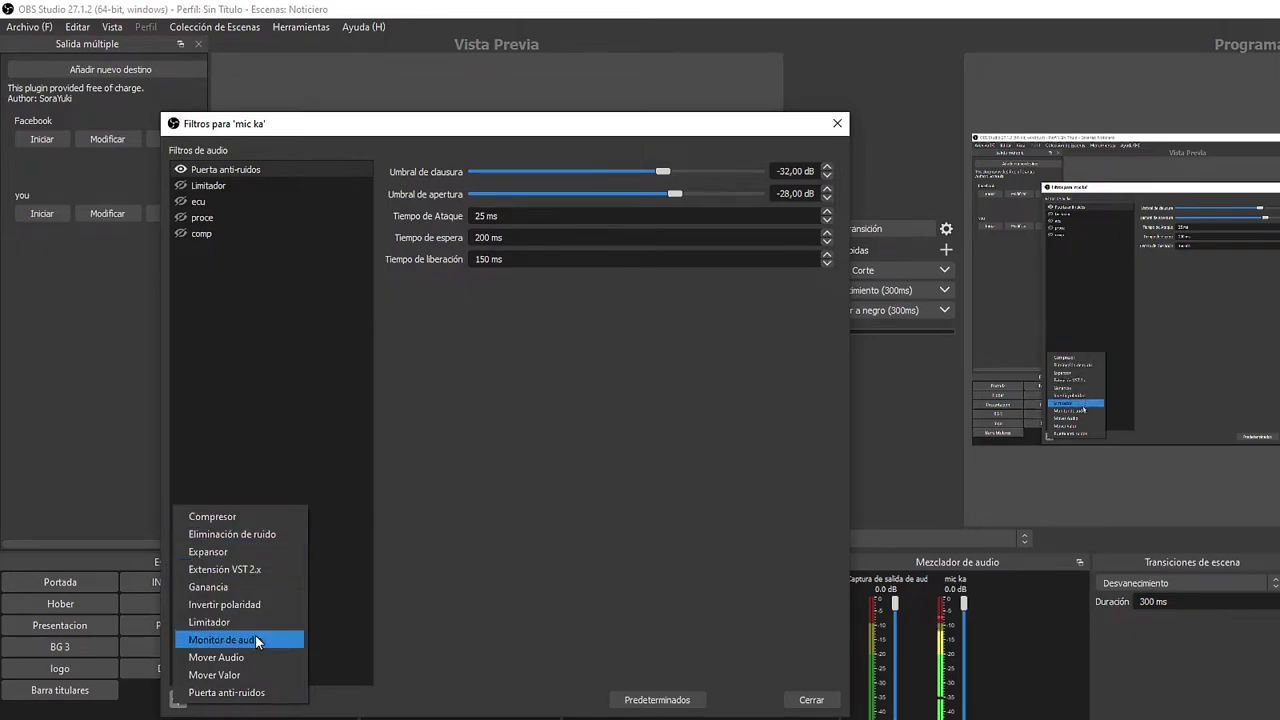
{"action": "left_click", "coordinate": [265, 400]}
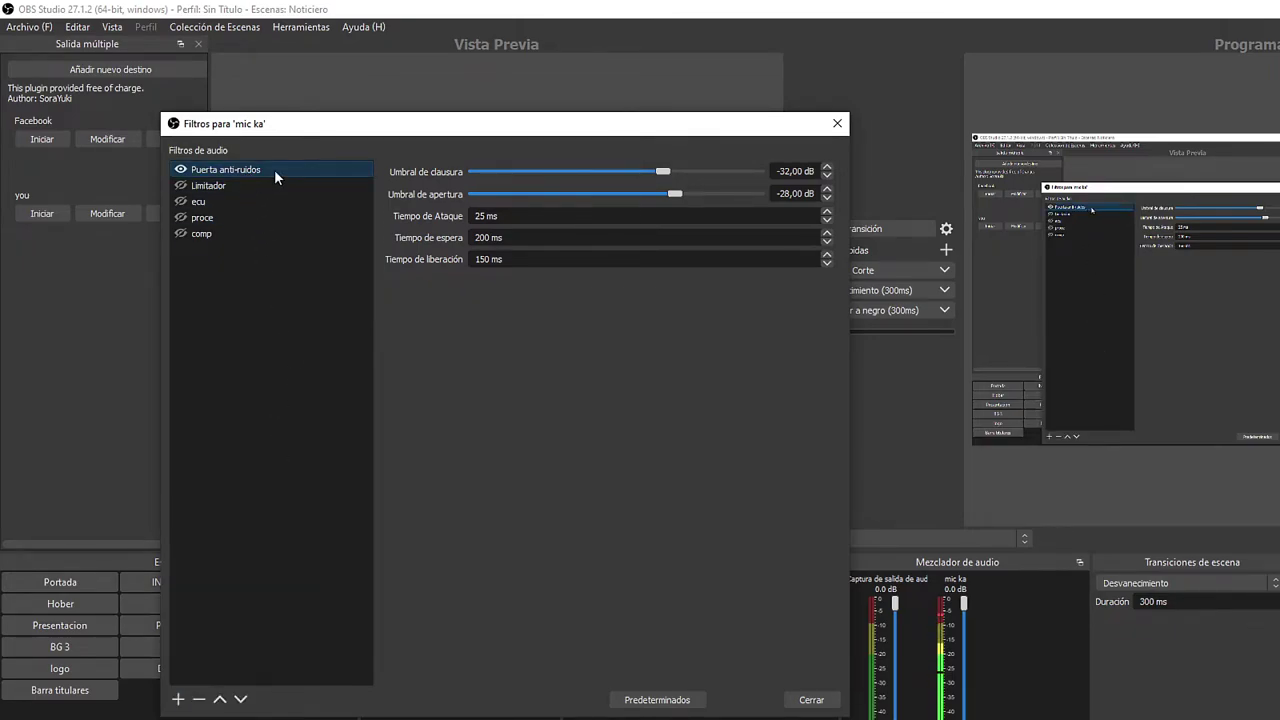
{"action": "key", "text": "Delete"}
{"action": "left_click", "coordinate": [559, 445]}
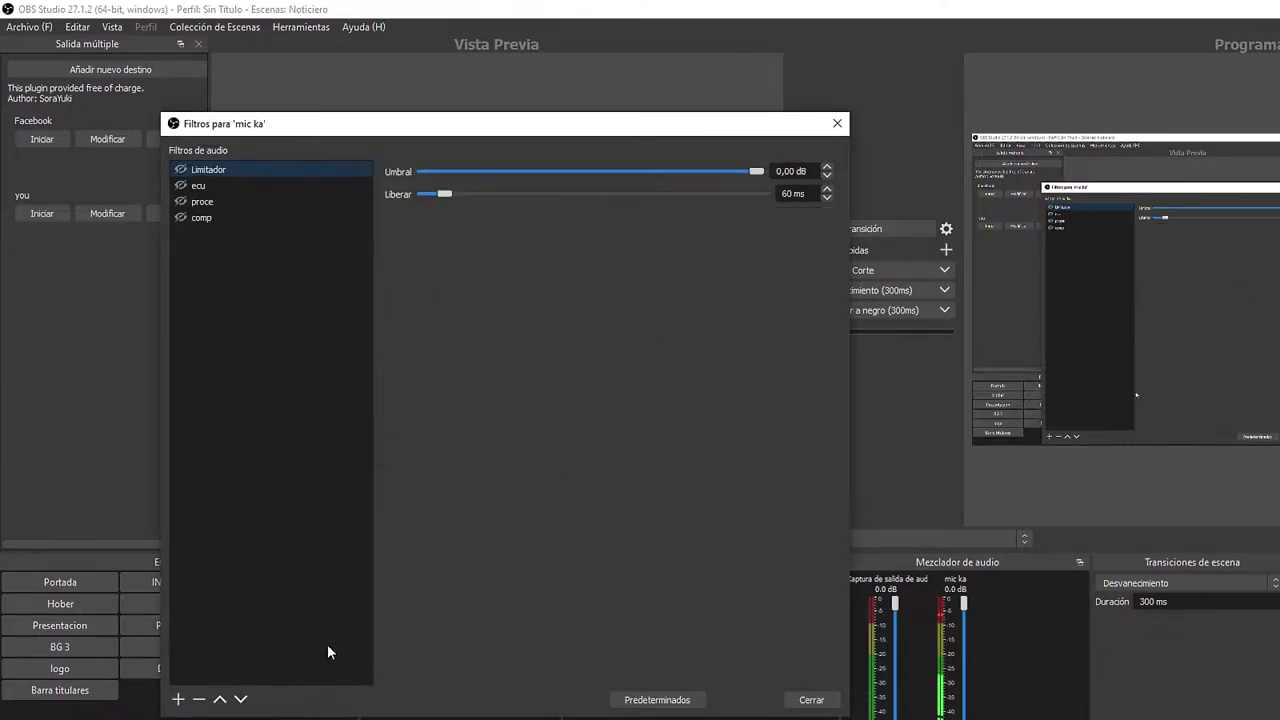
Add a new Puerta anti-ruidos filter to mic ka, keeping its default name
{"action": "left_click", "coordinate": [178, 699]}
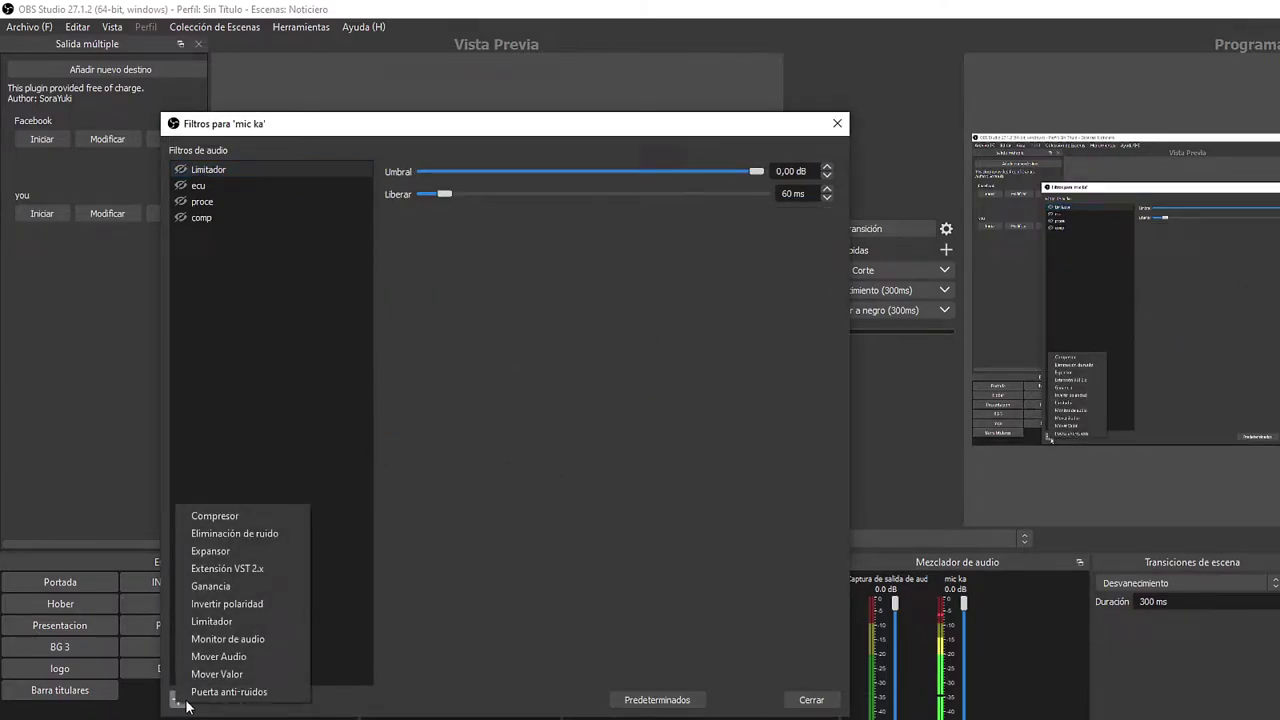
{"action": "left_click", "coordinate": [257, 694]}
{"action": "left_click", "coordinate": [461, 446]}
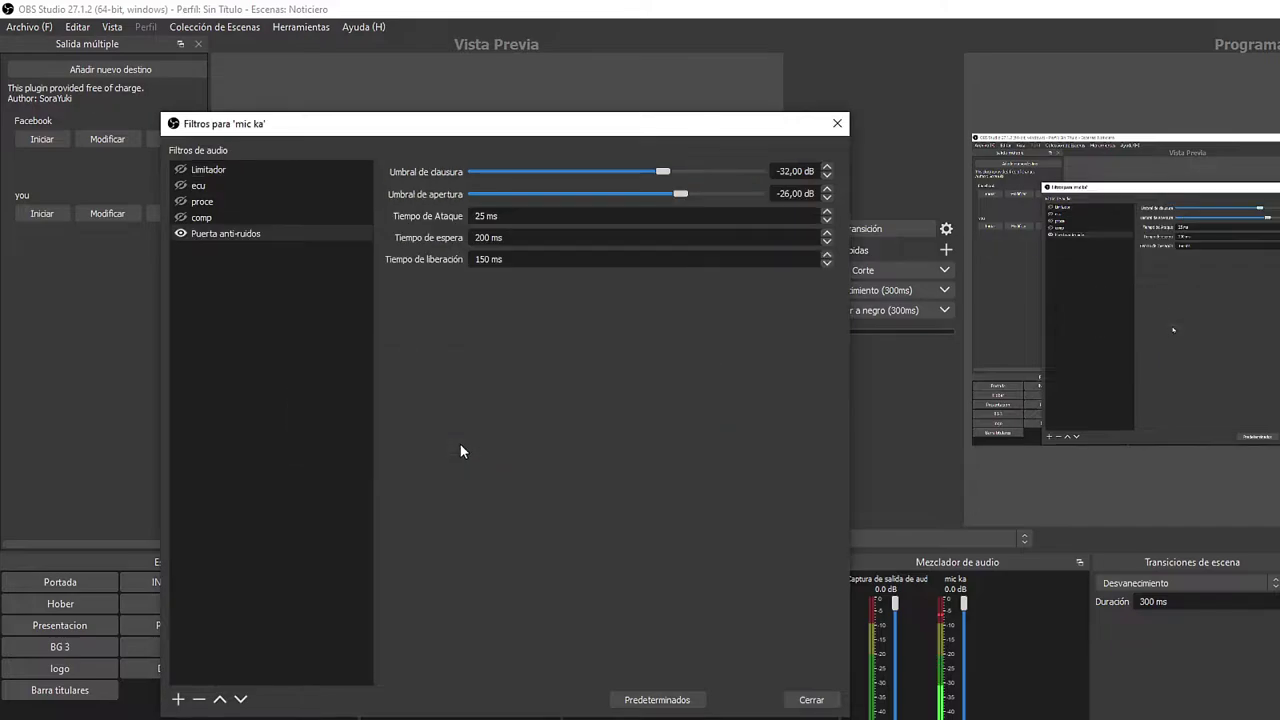
Move the new Puerta anti-ruidos filter up to first place in the audio filter order
{"action": "left_click", "coordinate": [229, 236]}
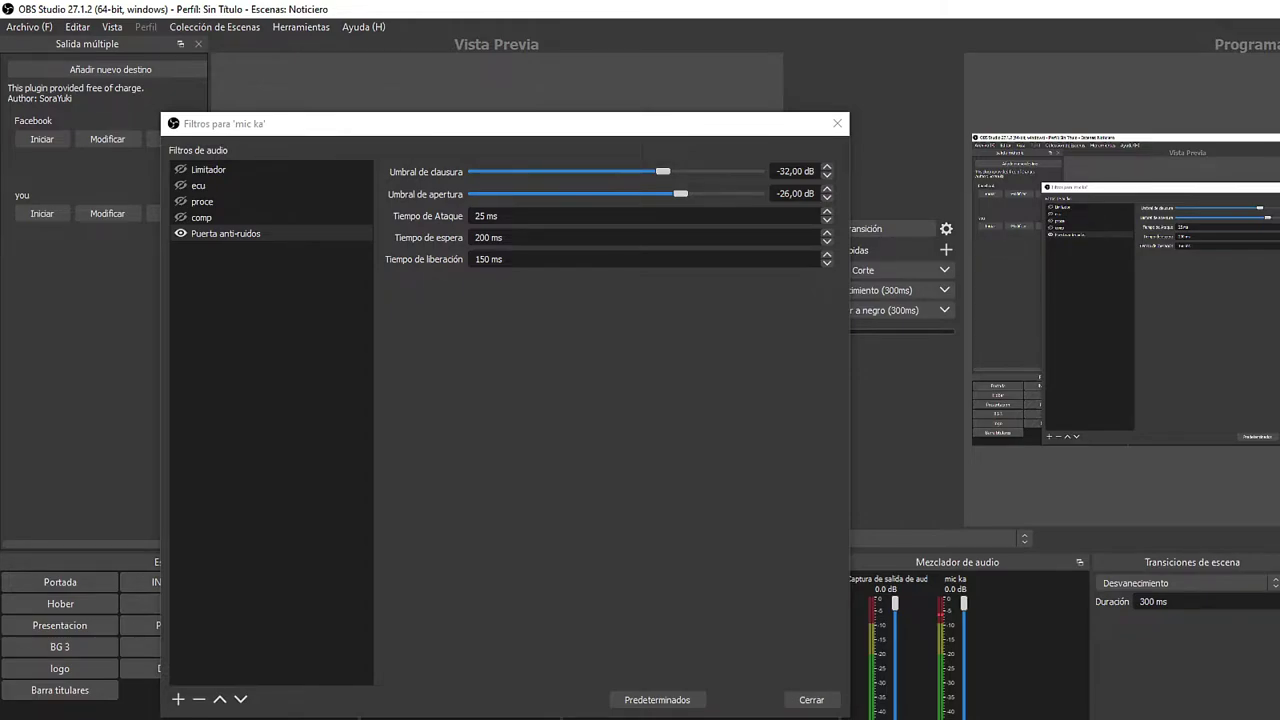
{"action": "left_click", "coordinate": [237, 236]}
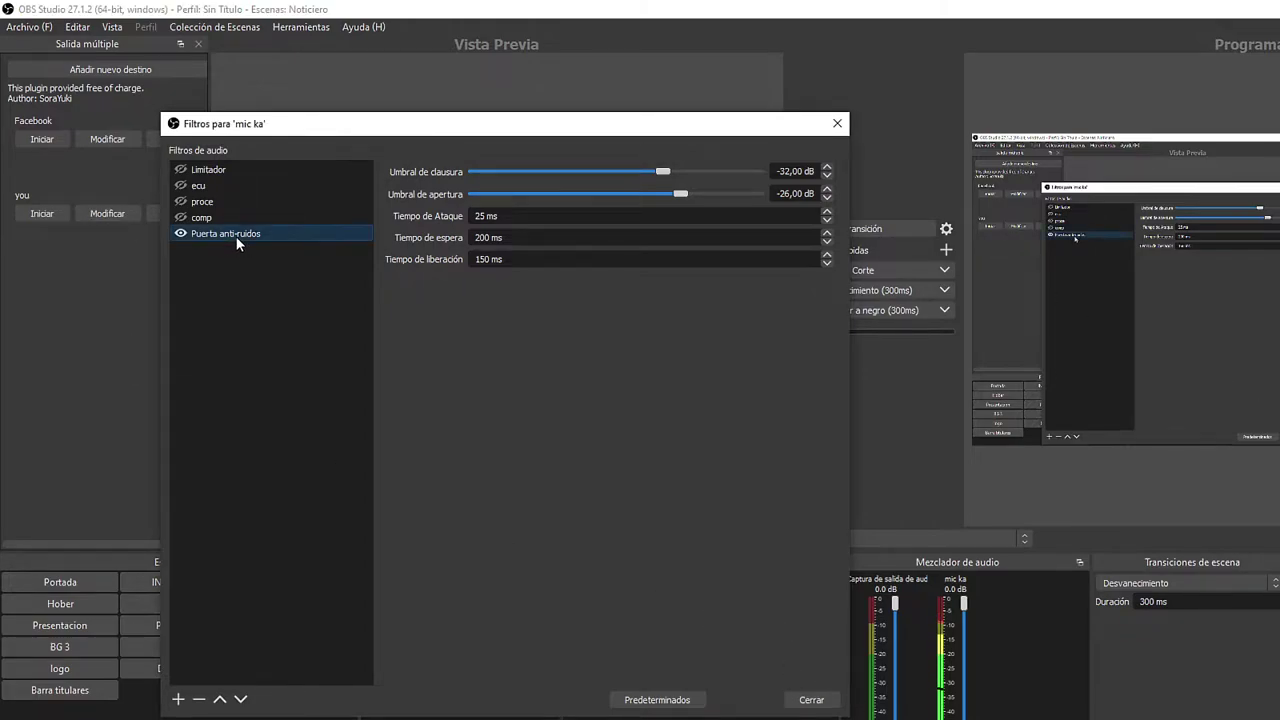
{"action": "left_click", "coordinate": [220, 700]}
{"action": "left_click", "coordinate": [220, 700]}
{"action": "left_click", "coordinate": [220, 700]}
{"action": "left_click", "coordinate": [220, 700]}
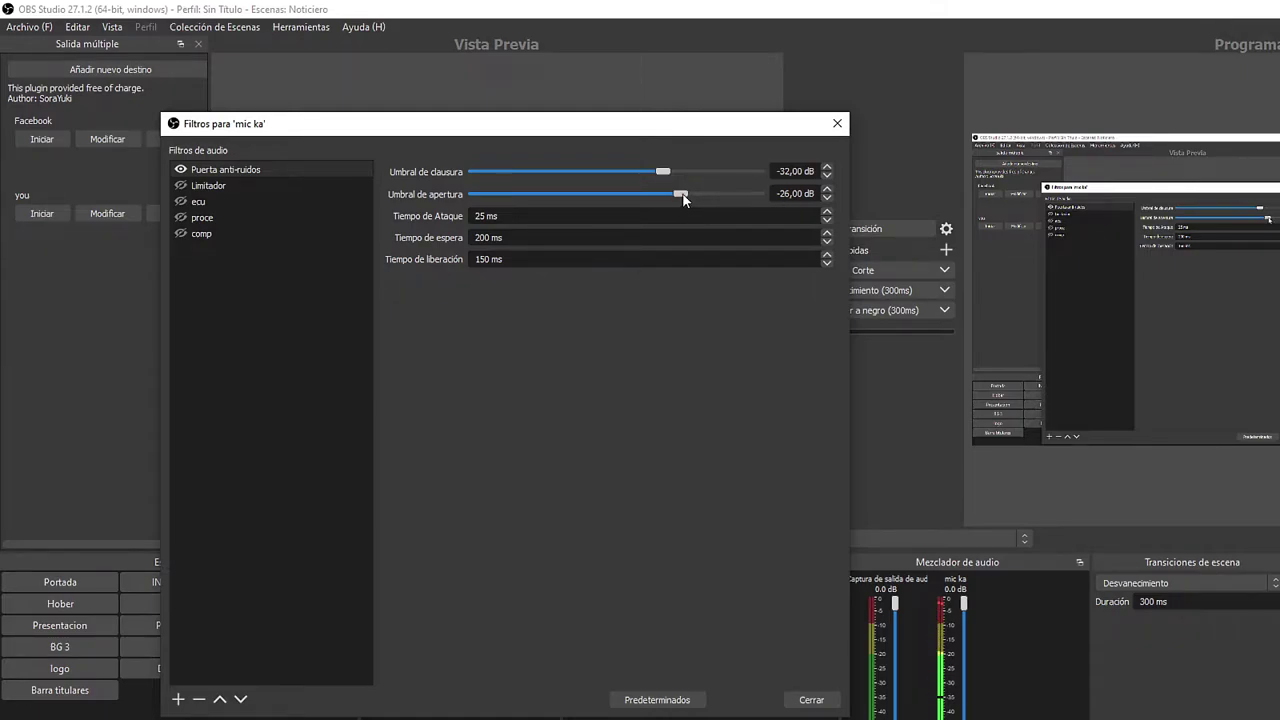
Try the noise gate's Umbral de apertura at 0 dB and return it to -26 dB
{"action": "left_click_drag", "start_coordinate": [680, 194], "coordinate": [832, 205]}
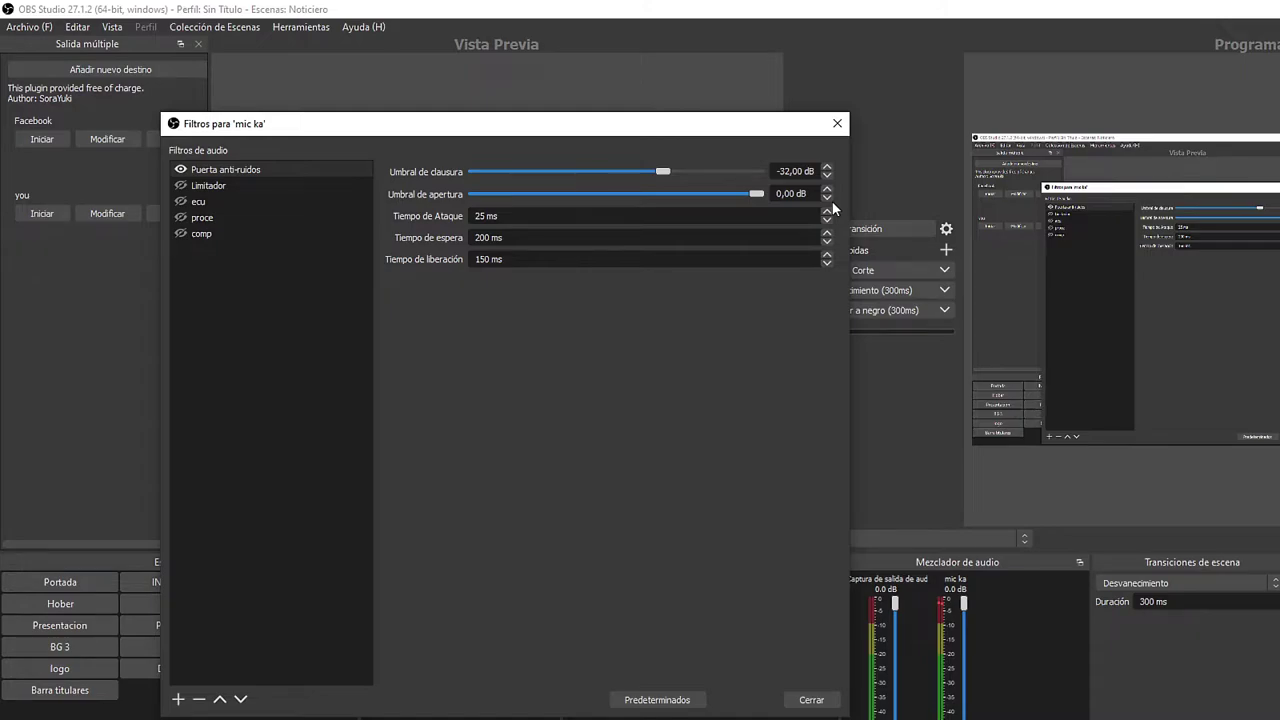
{"action": "left_click_drag", "start_coordinate": [758, 194], "coordinate": [681, 198]}
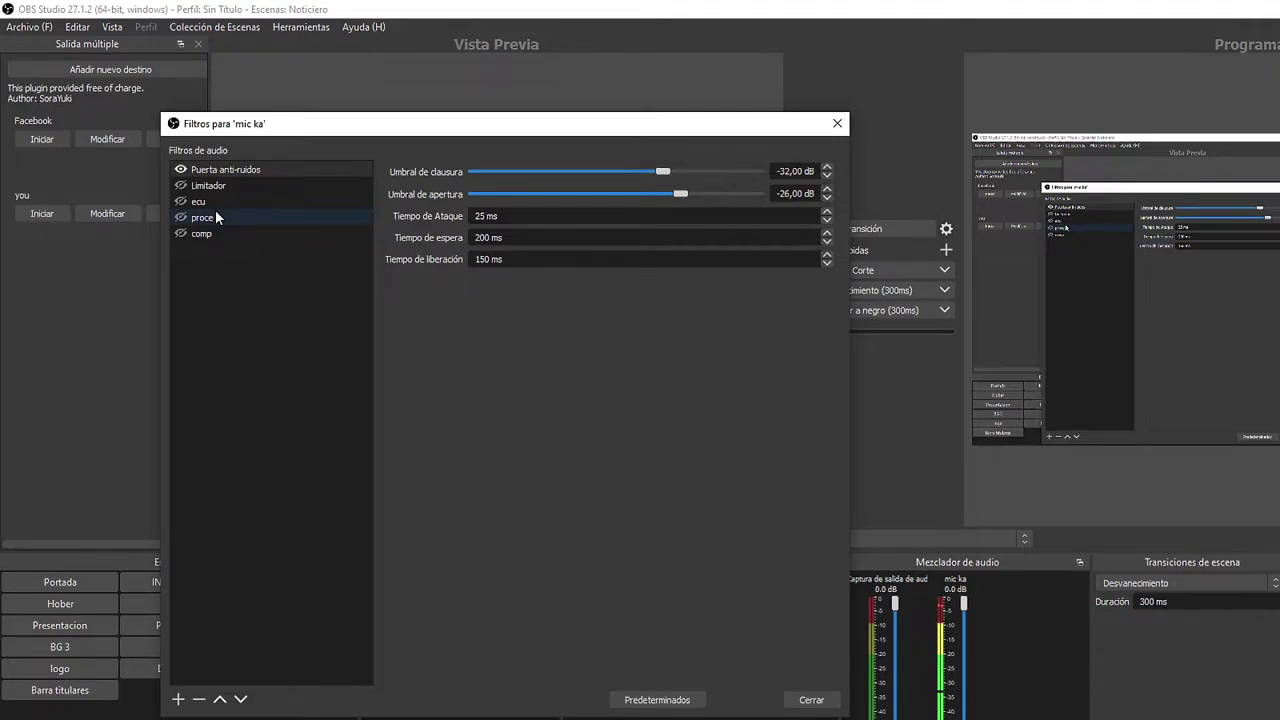
Enable the Limitador filter on mic ka and lower its Umbral to -9.50 dB
{"action": "left_click", "coordinate": [205, 186]}
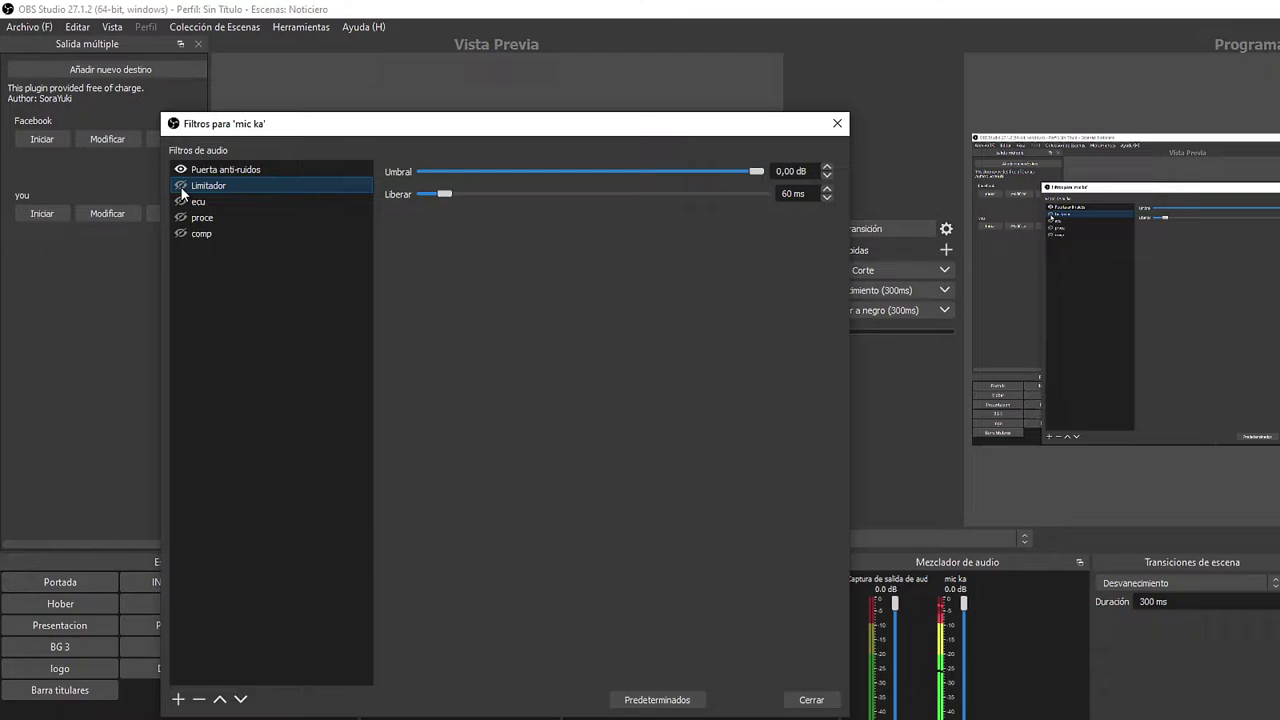
{"action": "left_click", "coordinate": [181, 187]}
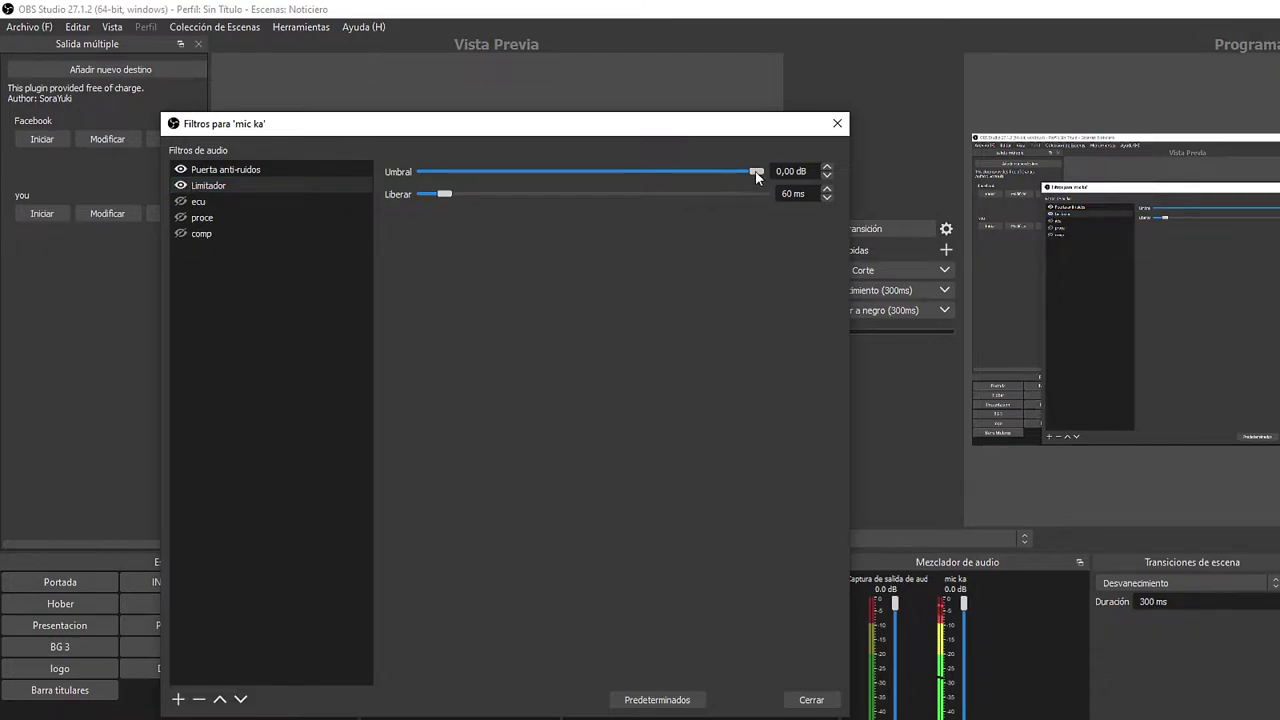
{"action": "left_click_drag", "start_coordinate": [757, 177], "coordinate": [729, 180]}
{"action": "left_click_drag", "start_coordinate": [730, 180], "coordinate": [726, 180]}
{"action": "left_click_drag", "start_coordinate": [718, 176], "coordinate": [711, 175]}
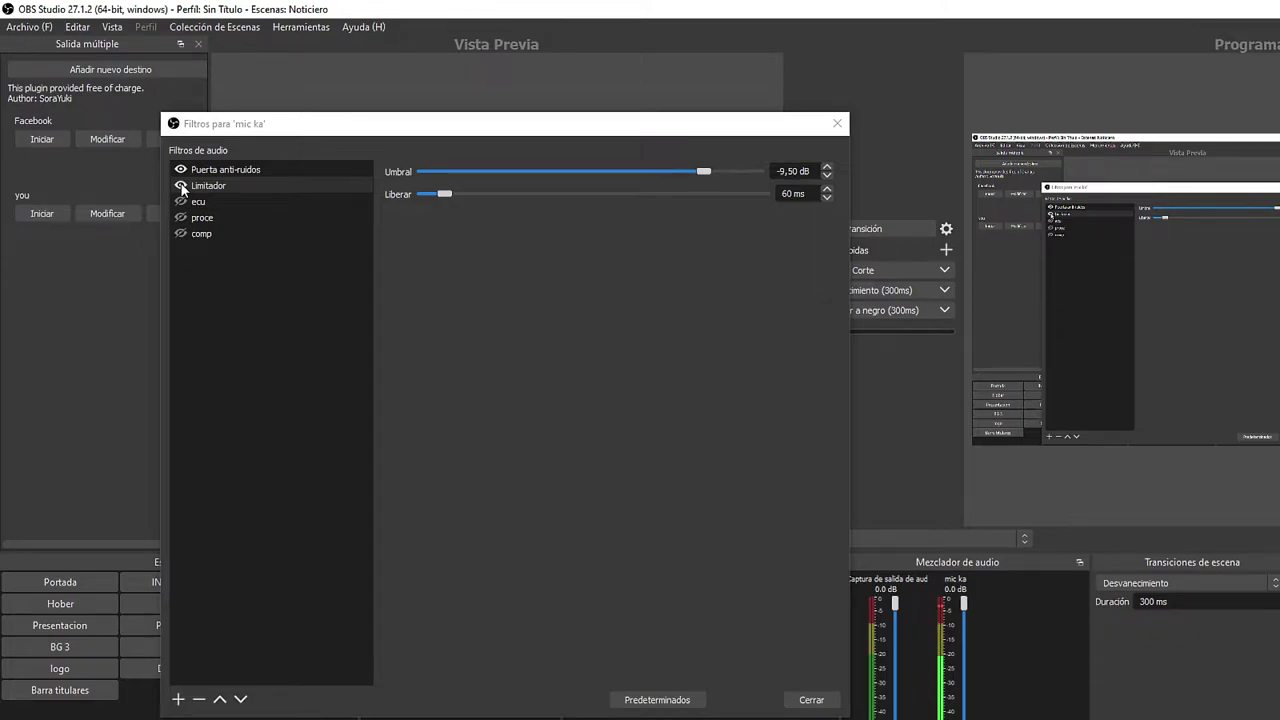
Move the Limitador filter to the end of the audio filter chain and set its Umbral to -2.00 dB
{"action": "left_click", "coordinate": [224, 236]}
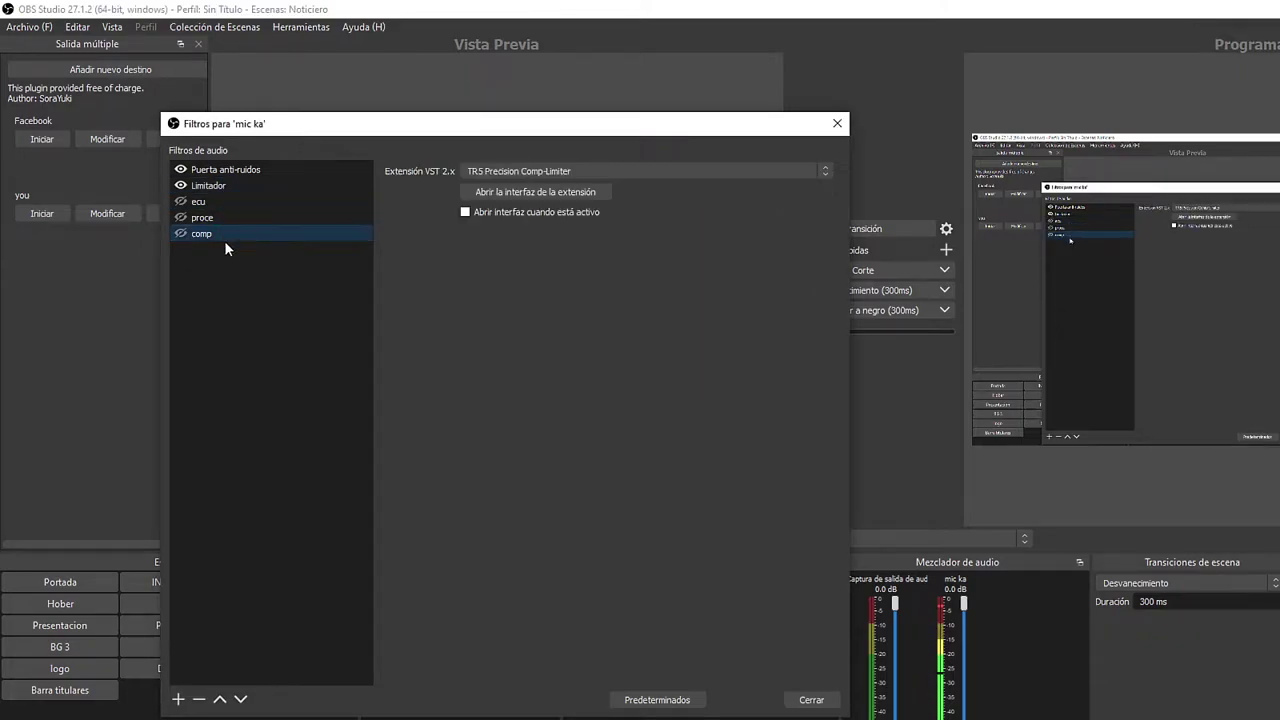
{"action": "left_click", "coordinate": [205, 186]}
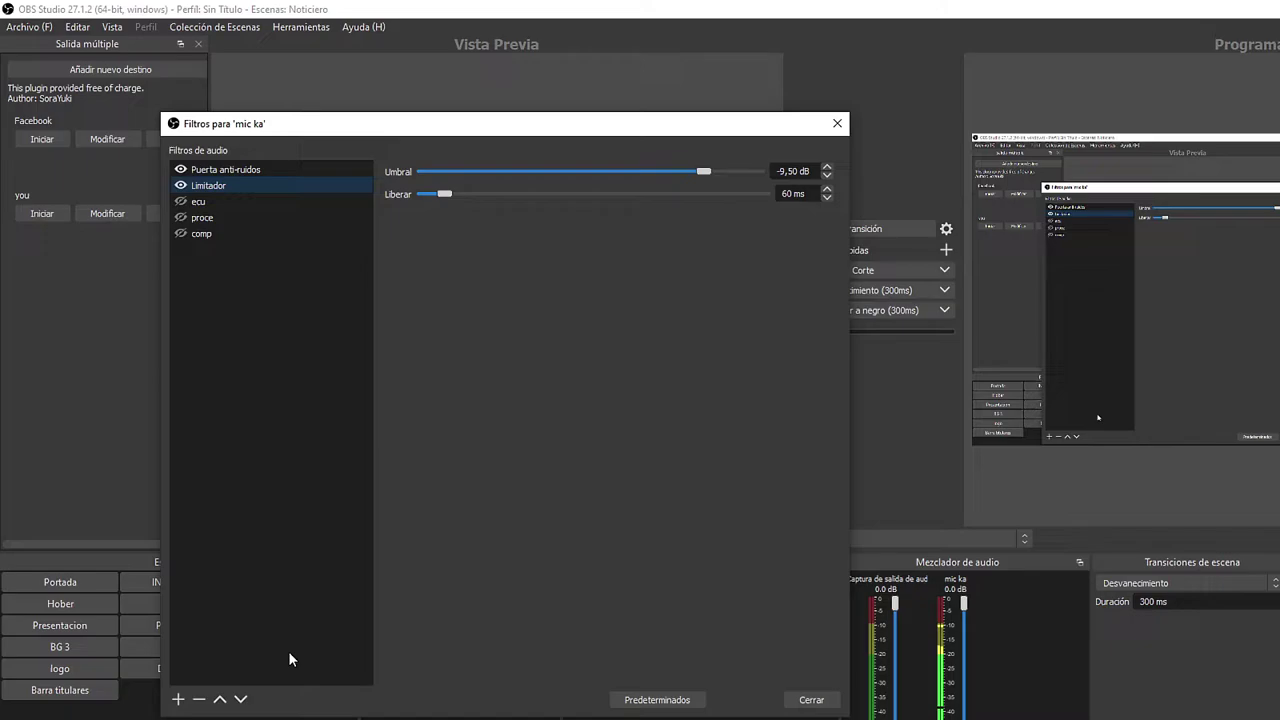
{"action": "left_click", "coordinate": [241, 699]}
{"action": "left_click", "coordinate": [241, 699]}
{"action": "left_click", "coordinate": [241, 699]}
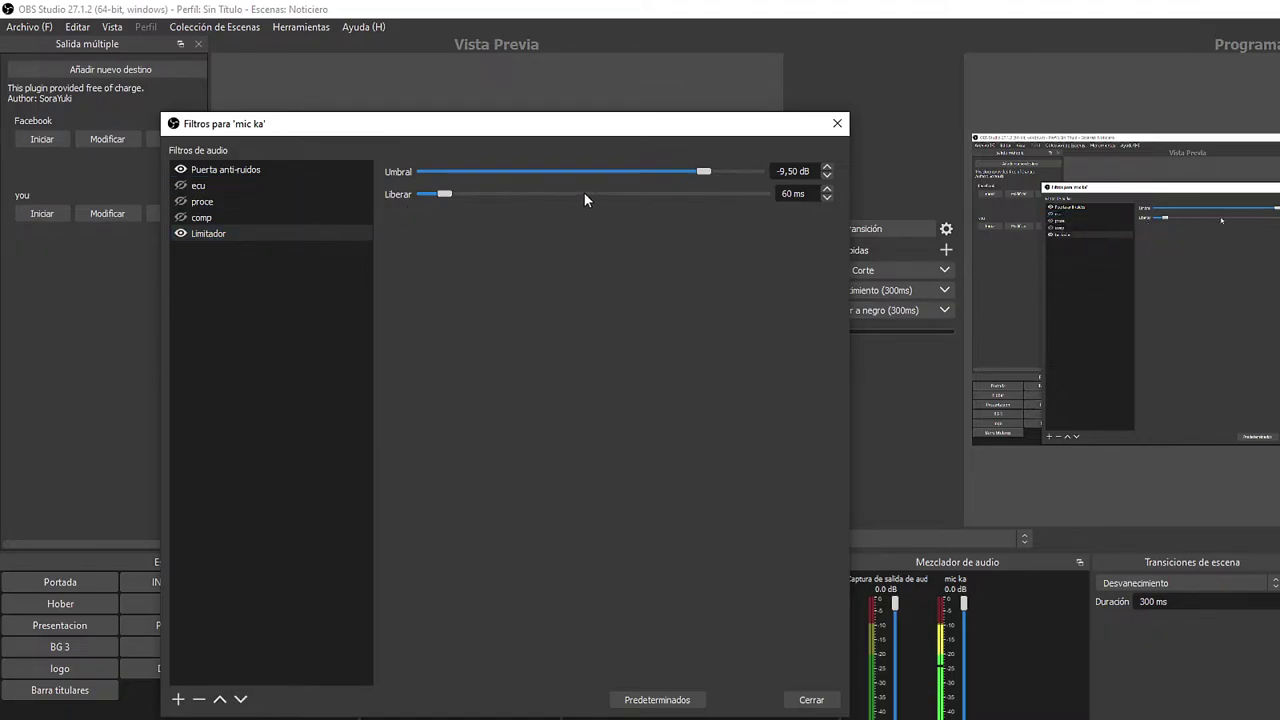
{"action": "left_click_drag", "start_coordinate": [700, 173], "coordinate": [731, 173]}
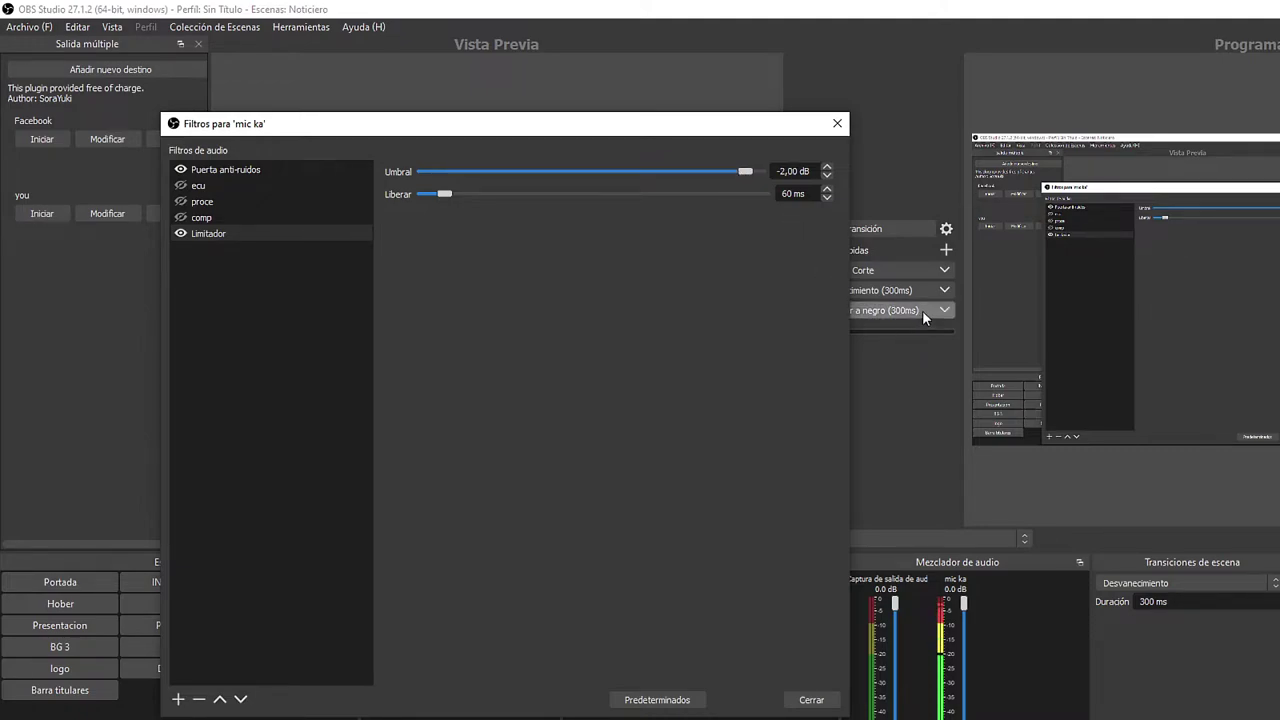
Enable the ecu equalizer filter on mic ka
{"action": "left_click", "coordinate": [198, 187]}
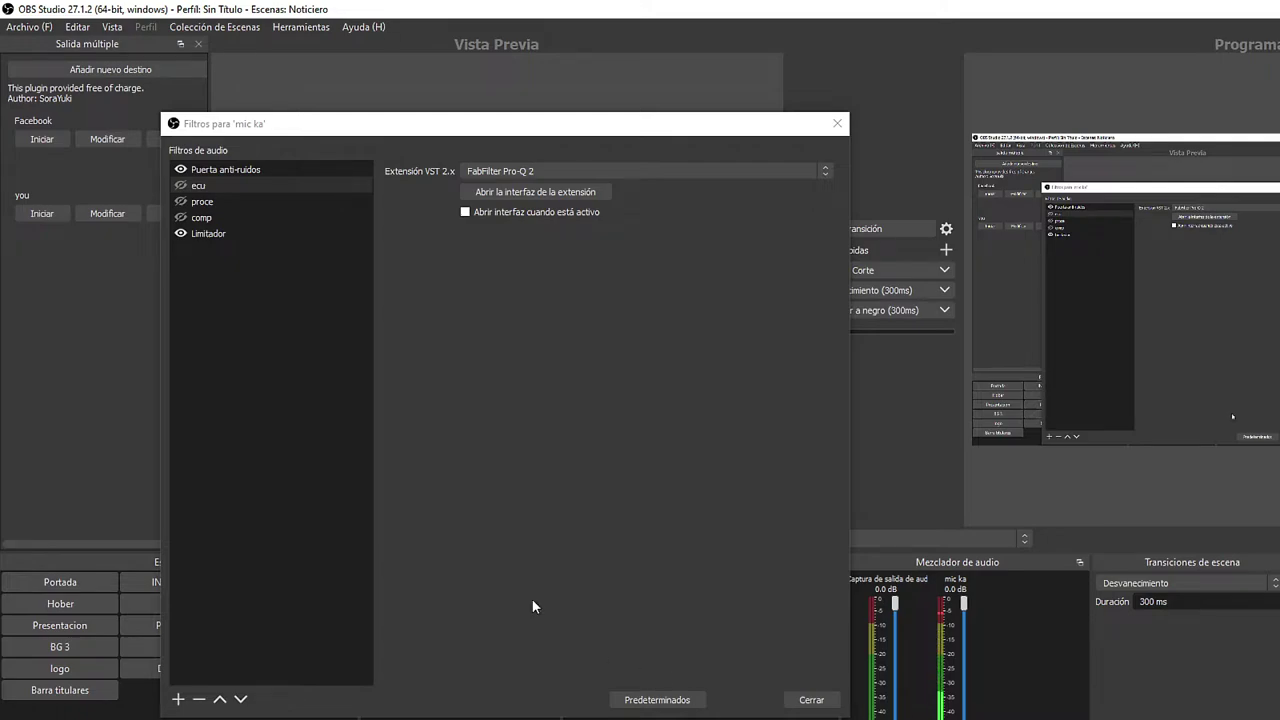
{"action": "left_click", "coordinate": [181, 186]}
{"action": "left_click", "coordinate": [178, 700]}
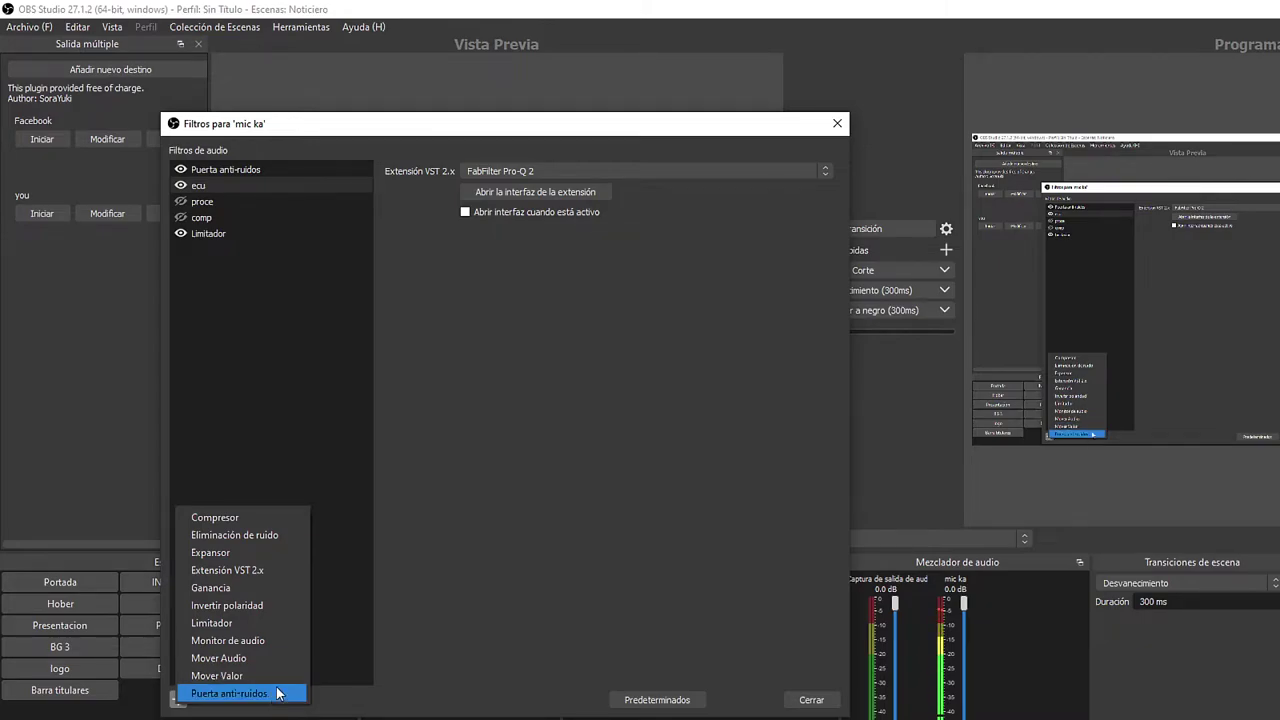
{"action": "left_click", "coordinate": [245, 571]}
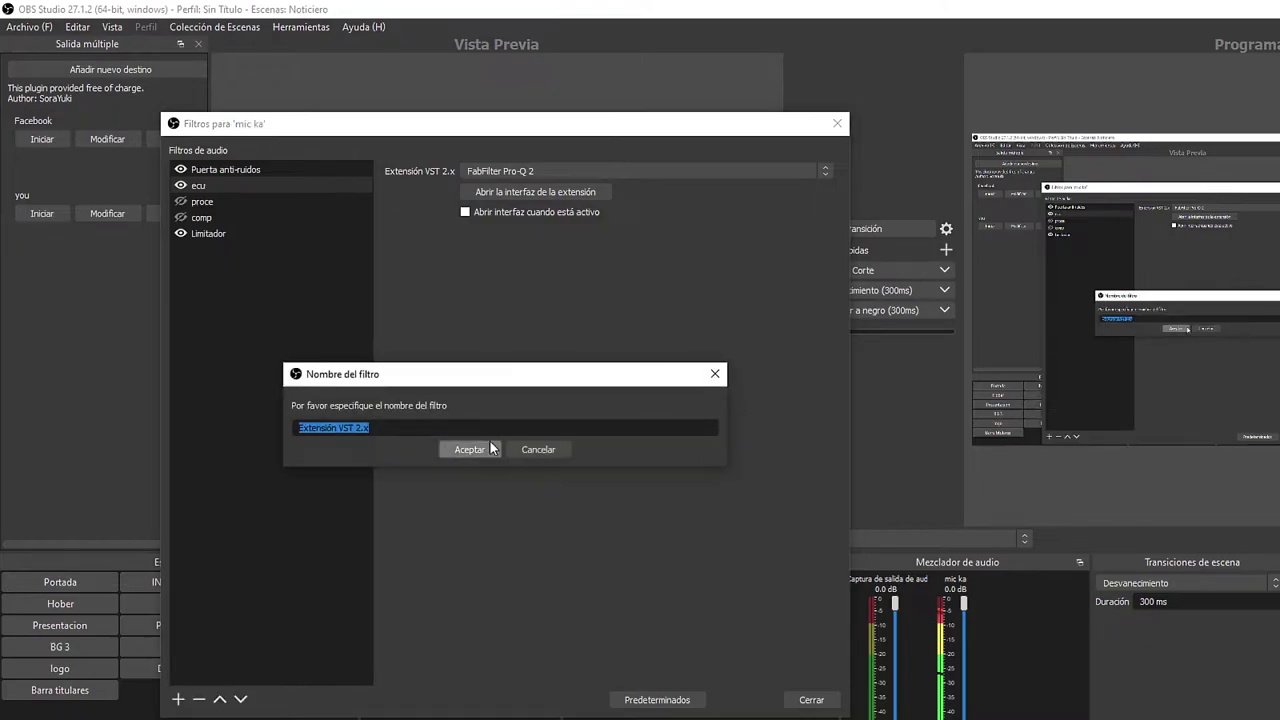
{"action": "left_click", "coordinate": [537, 452]}
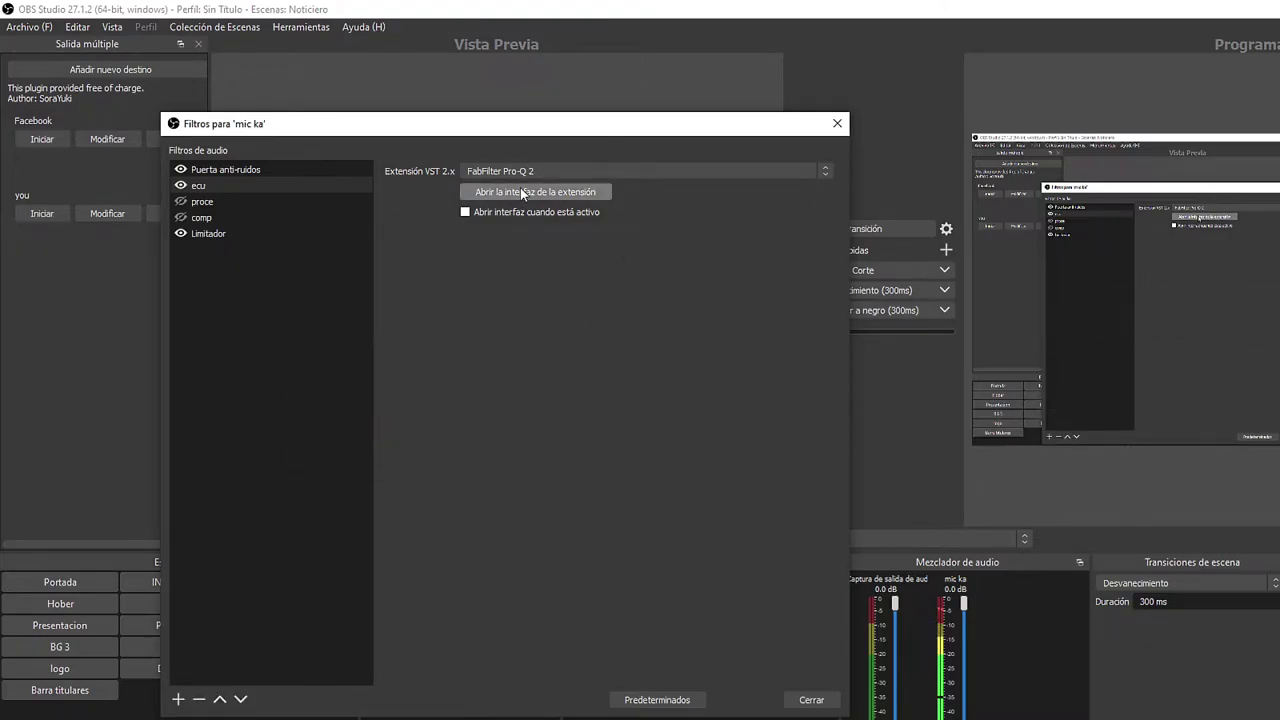
Open the FabFilter Pro-Q 2 interface of the ecu filter and place its window beside the filter list
{"action": "left_click", "coordinate": [521, 173]}
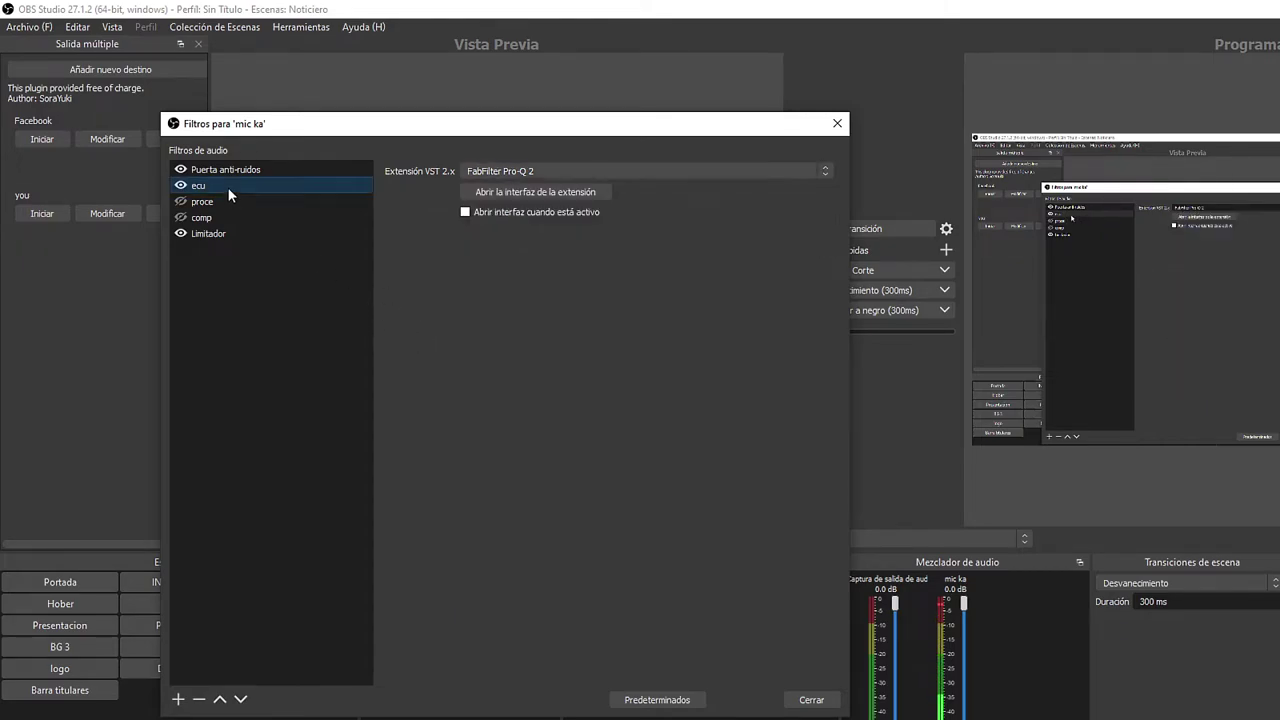
{"action": "left_click", "coordinate": [227, 193]}
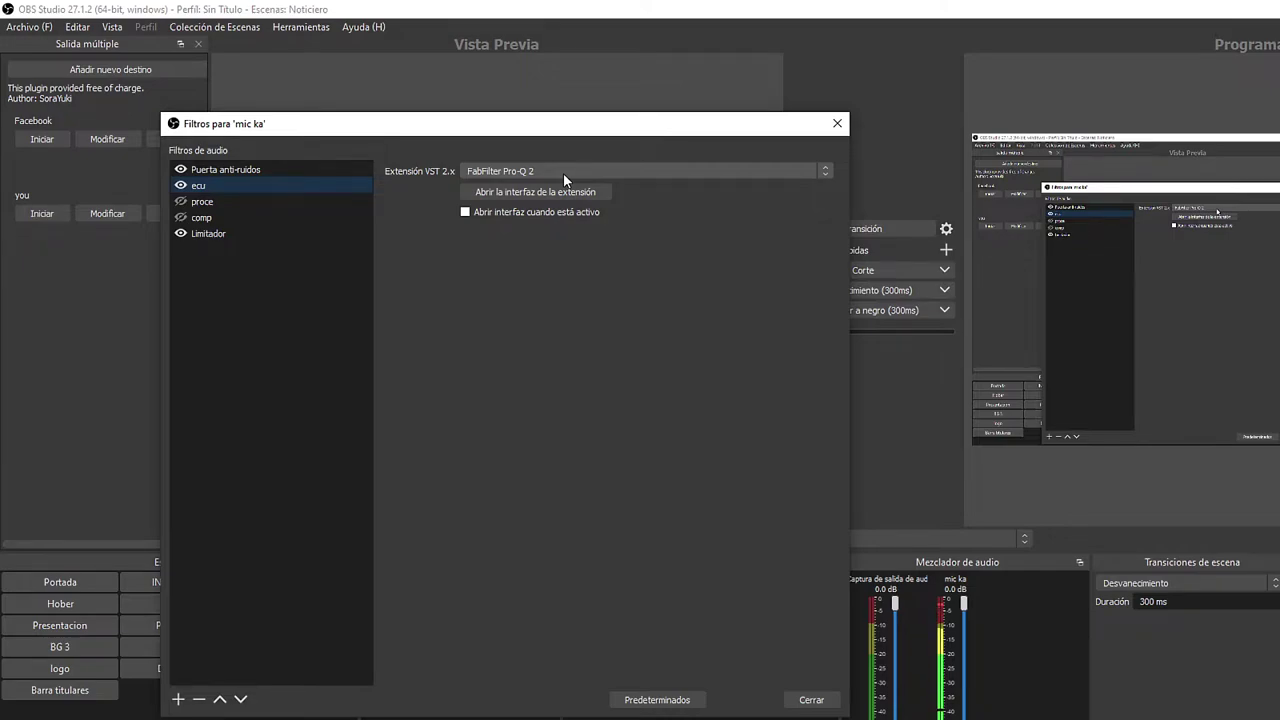
{"action": "left_click", "coordinate": [495, 189]}
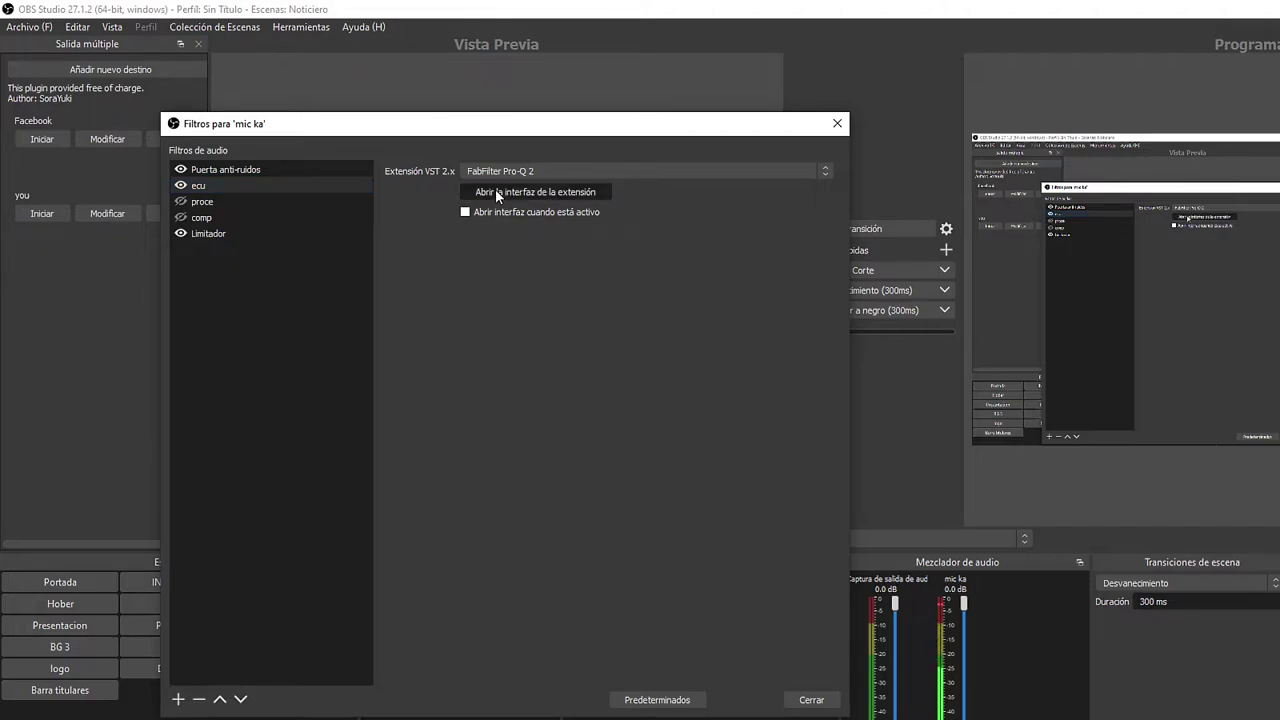
{"action": "left_click_drag", "start_coordinate": [773, 208], "coordinate": [502, 121]}
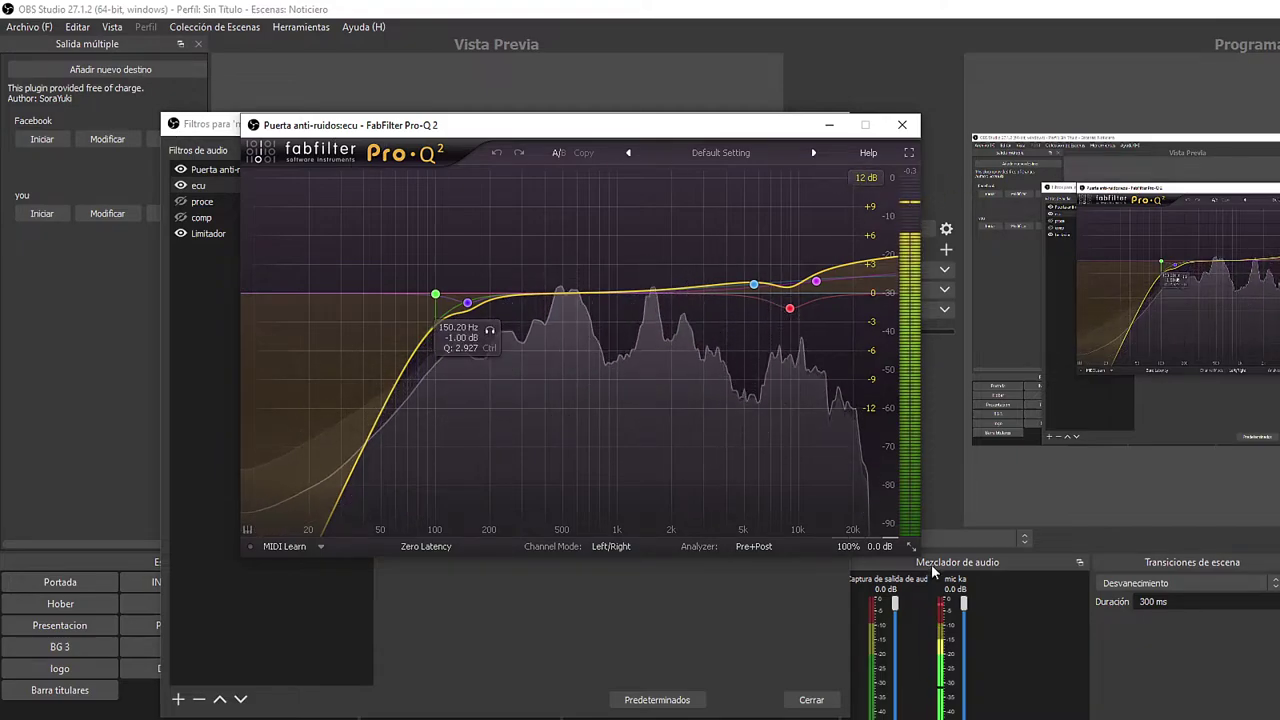
{"action": "left_click_drag", "start_coordinate": [603, 118], "coordinate": [1133, 110]}
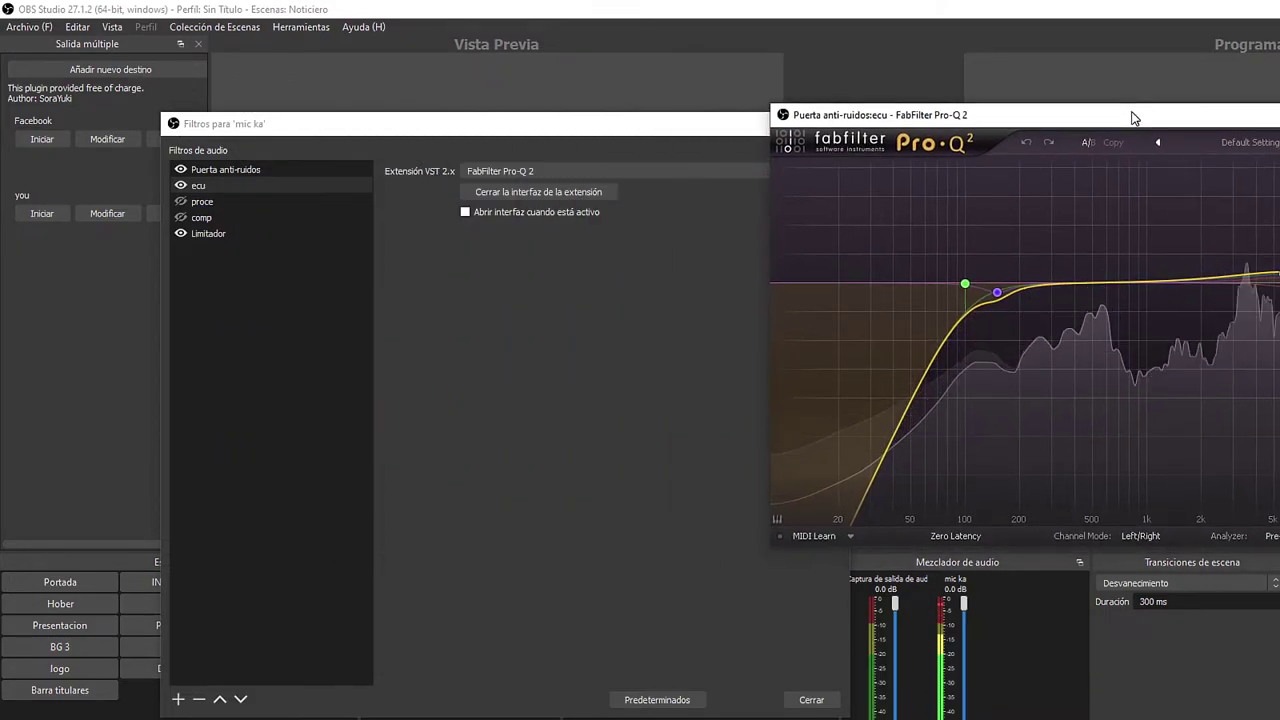
Turn the ecu filter off and back on to compare the sound, and bring more of the equalizer window into view
{"action": "left_click", "coordinate": [181, 186]}
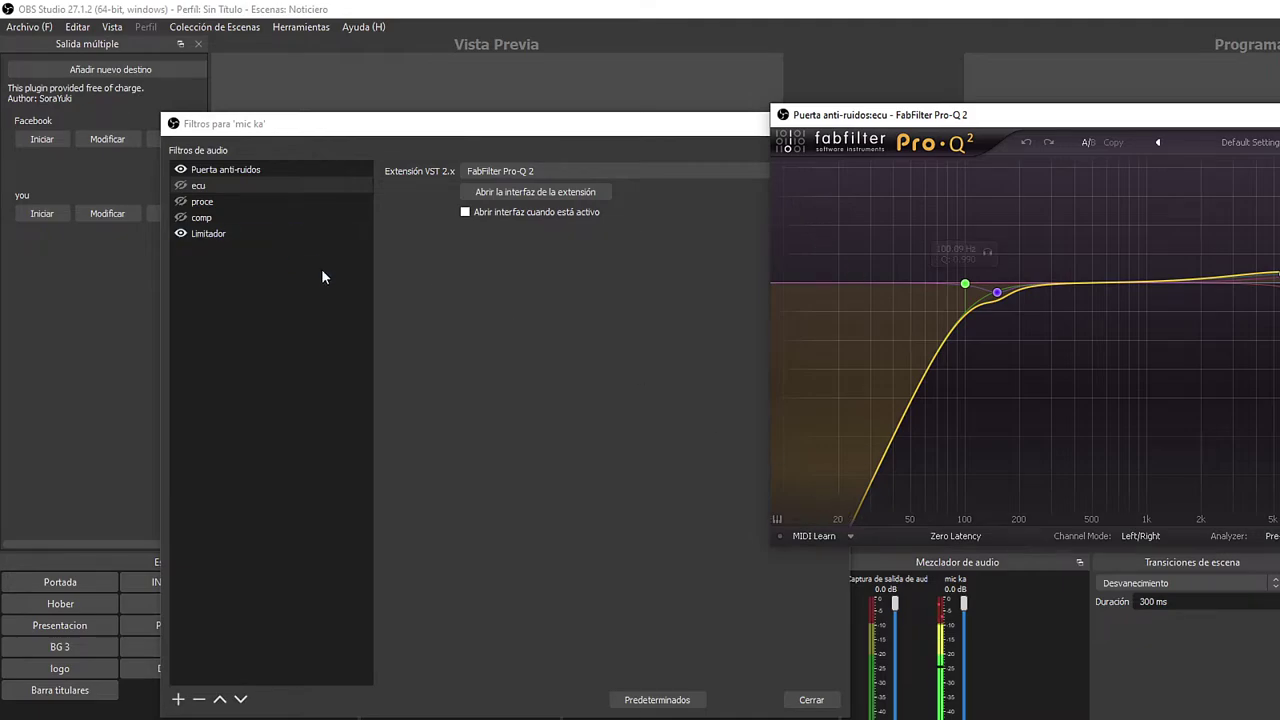
{"action": "left_click", "coordinate": [181, 186]}
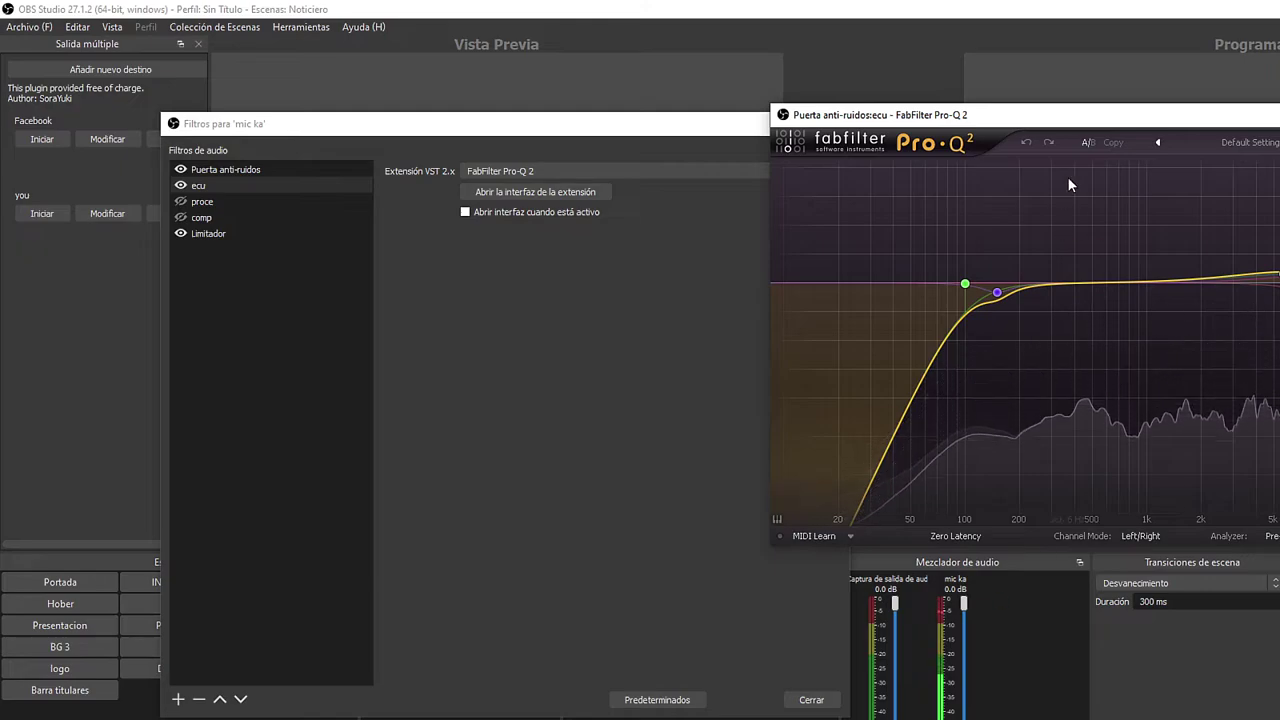
{"action": "left_click_drag", "start_coordinate": [1066, 114], "coordinate": [933, 97]}
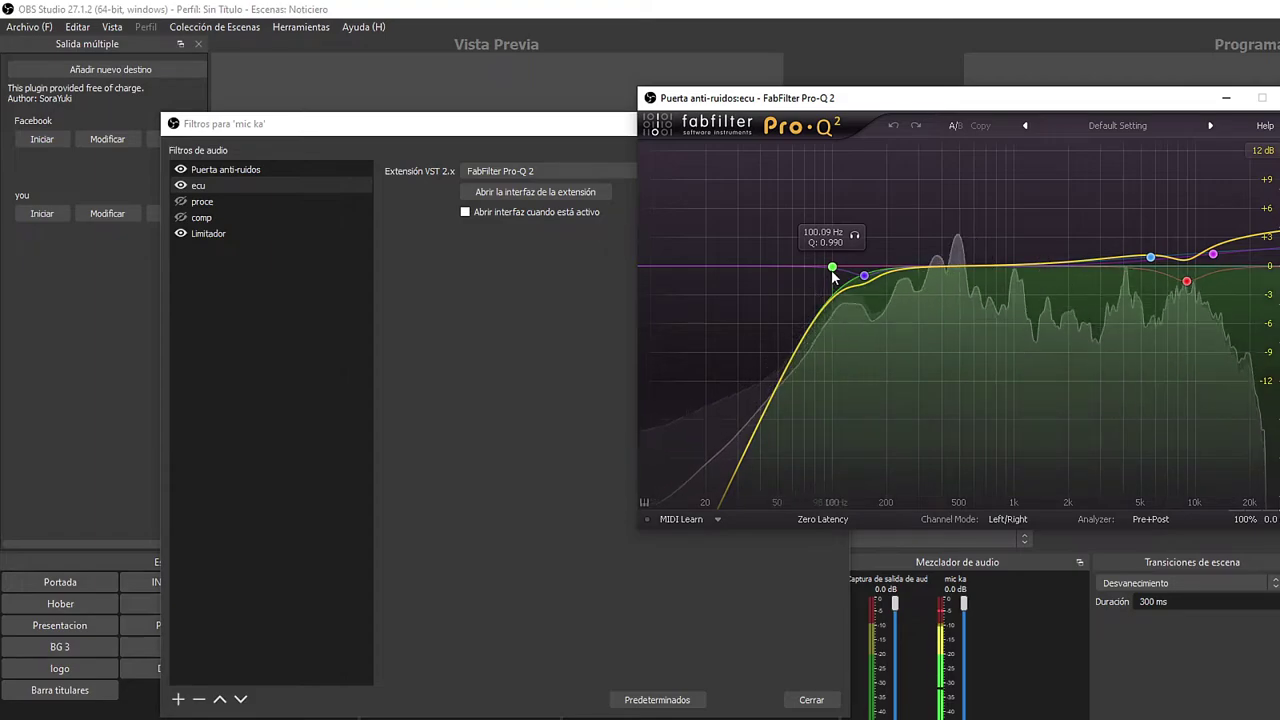
Lower the low-cut band to just above 50 Hz, then solo the 150 Hz bell band and set it to 153.28 Hz at -0.83 dB
{"action": "left_click", "coordinate": [892, 272]}
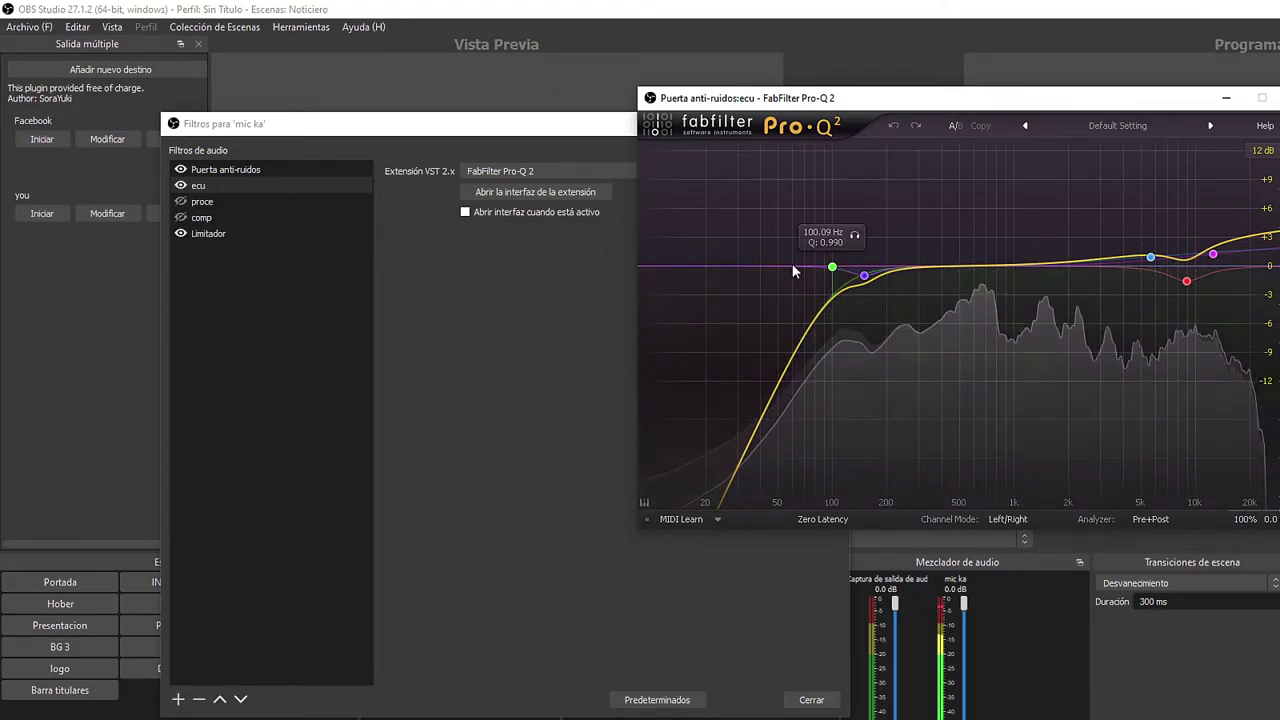
{"action": "left_click_drag", "start_coordinate": [832, 267], "coordinate": [794, 266]}
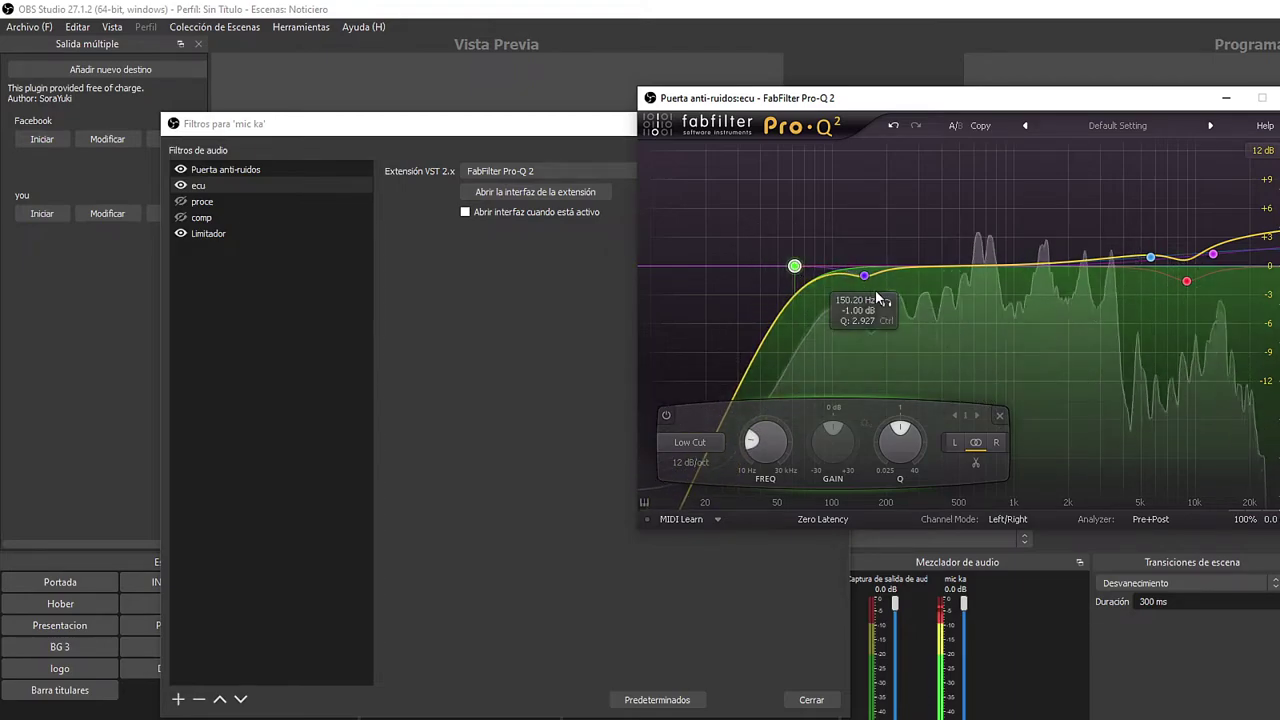
{"action": "left_click", "coordinate": [887, 304]}
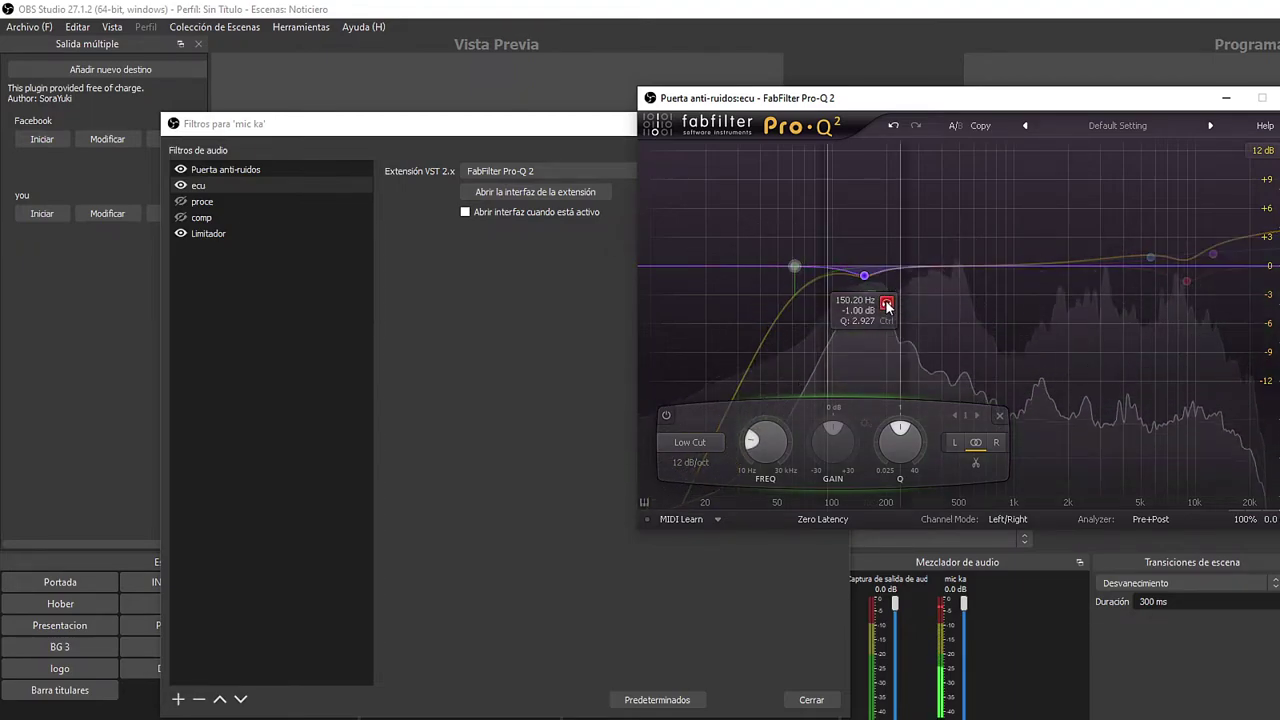
{"action": "mouse_move", "coordinate": [887, 304]}
{"action": "left_mouse_down"}
{"action": "mouse_move", "coordinate": [848, 284]}
{"action": "mouse_move", "coordinate": [866, 274]}
{"action": "mouse_move", "coordinate": [890, 303]}
{"action": "left_mouse_up"}
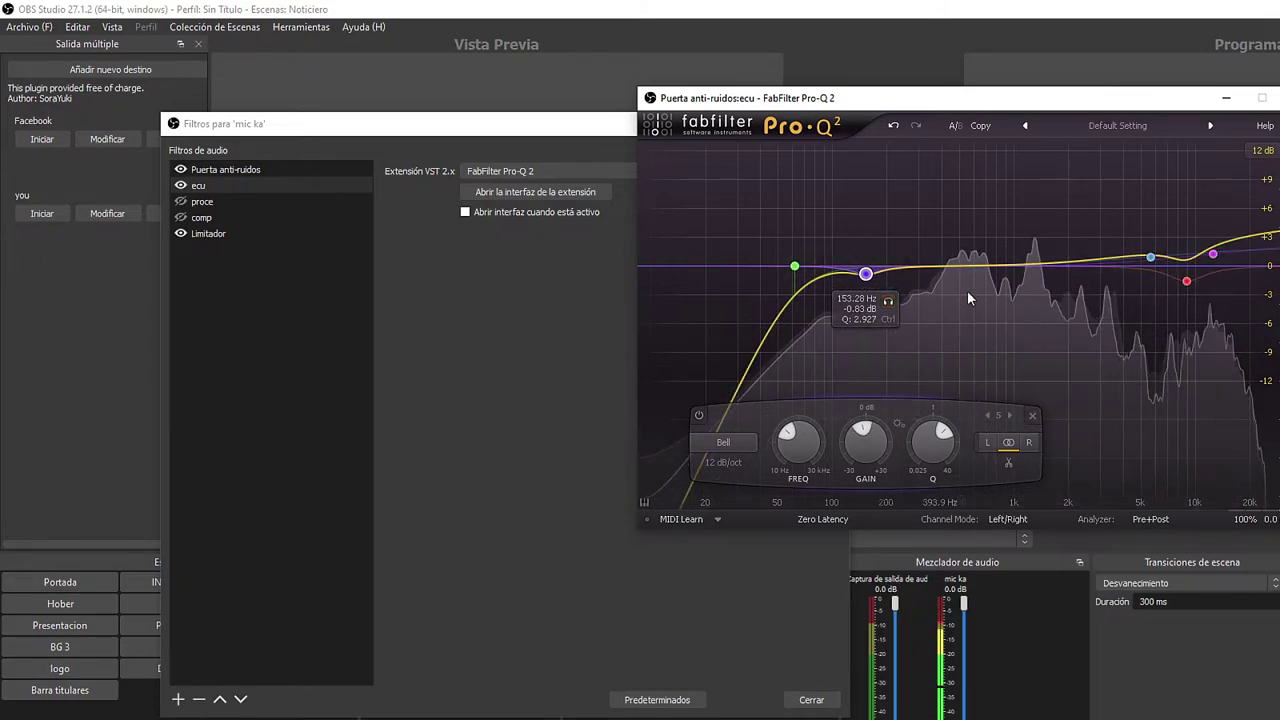
Check the equalizer's high-frequency band and close the FabFilter Pro-Q 2 interface
{"action": "mouse_move", "coordinate": [1153, 262]}
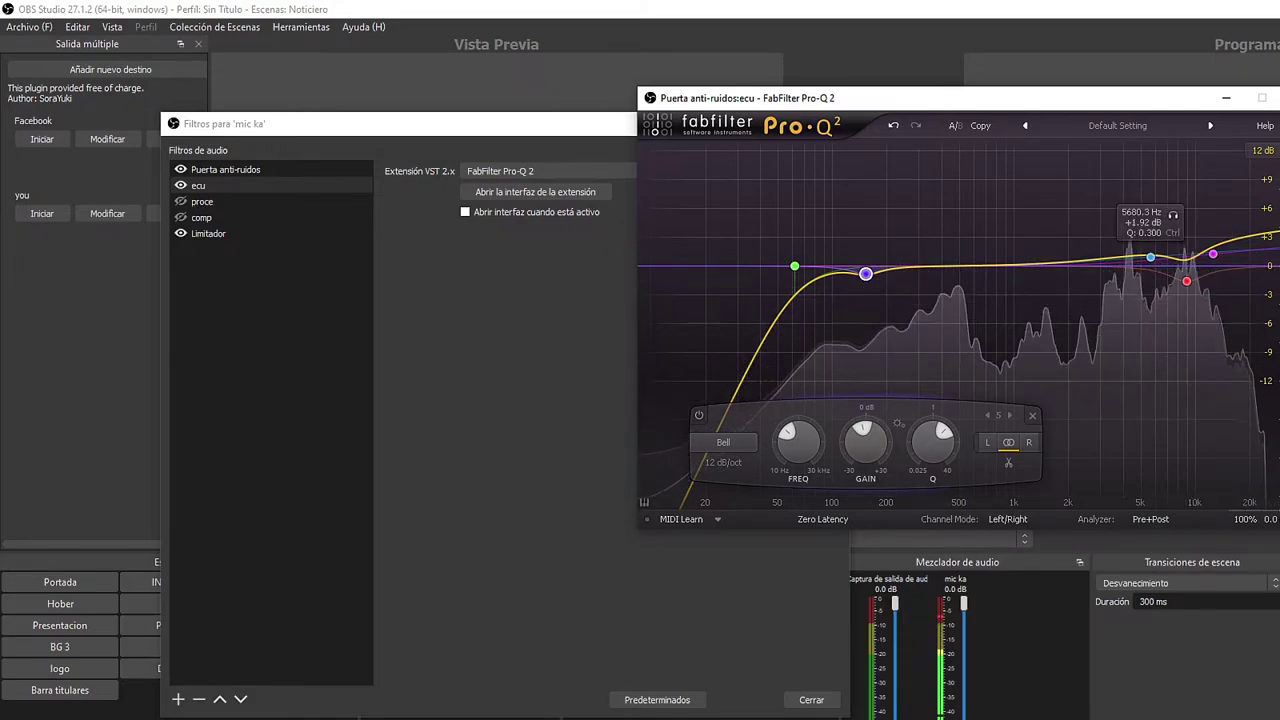
{"action": "key", "text": "alt+F4"}
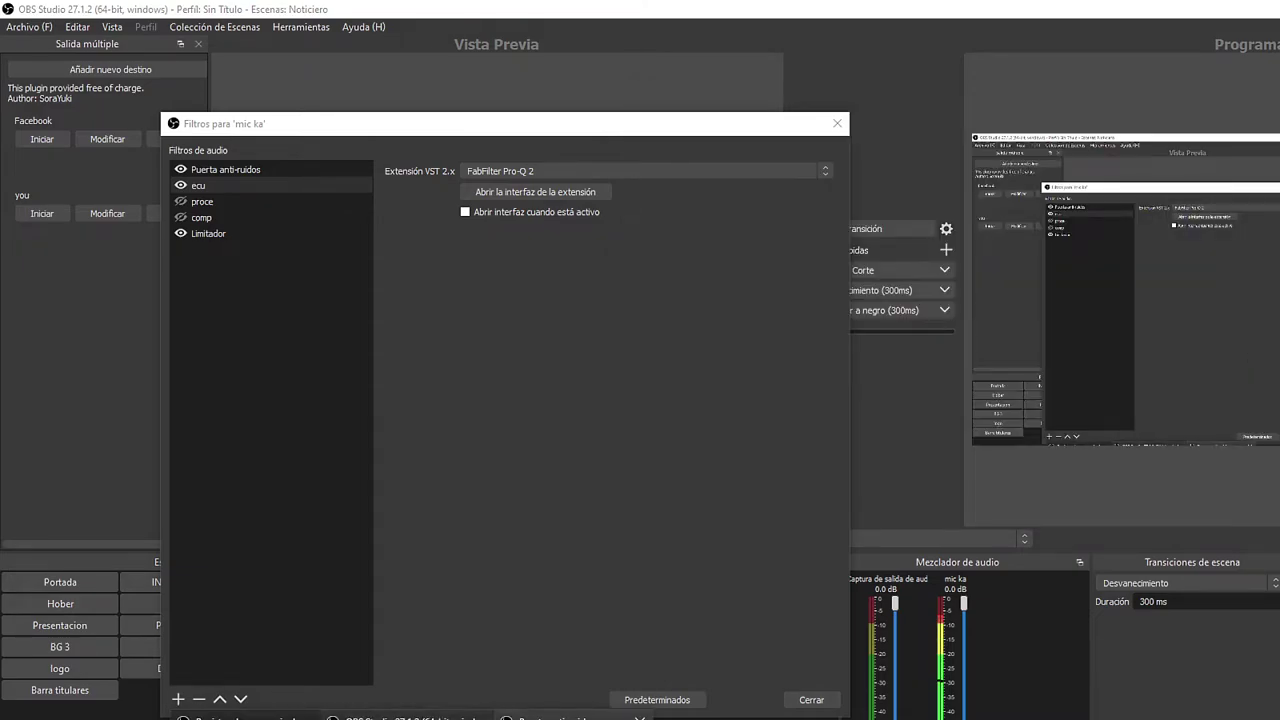
{"action": "left_click", "coordinate": [560, 715]}
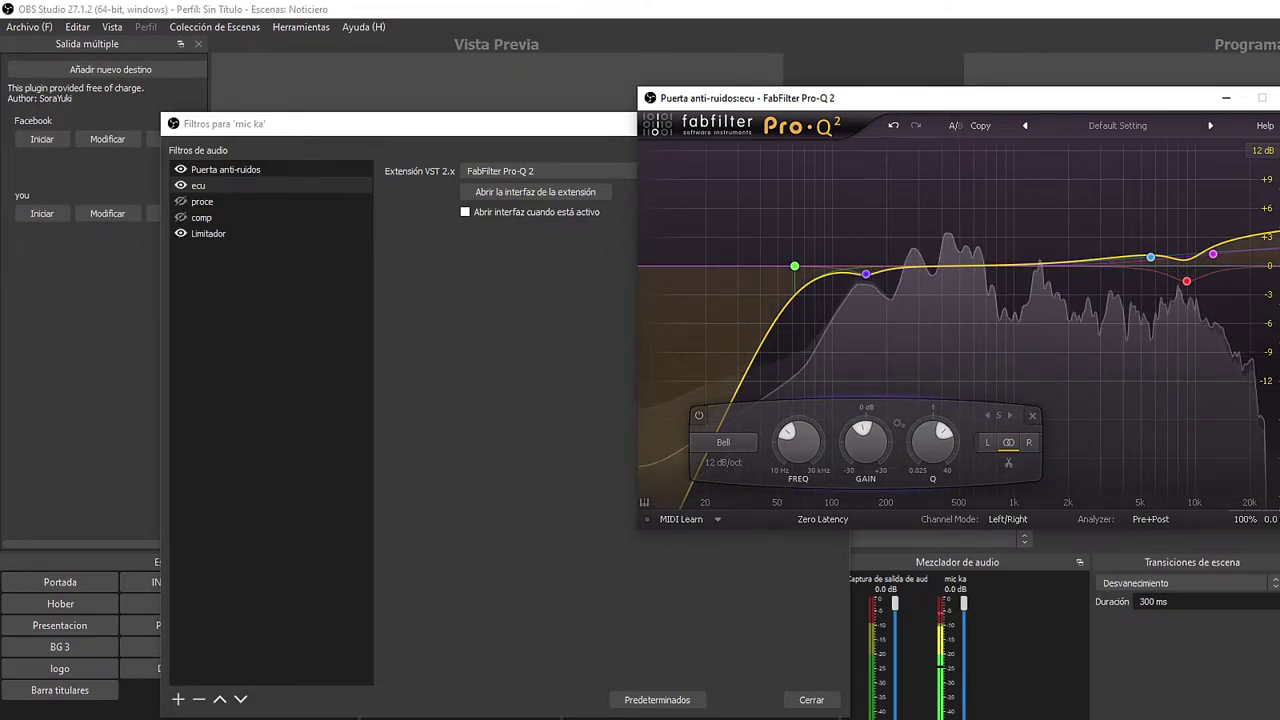
{"action": "key", "text": "alt+F4"}
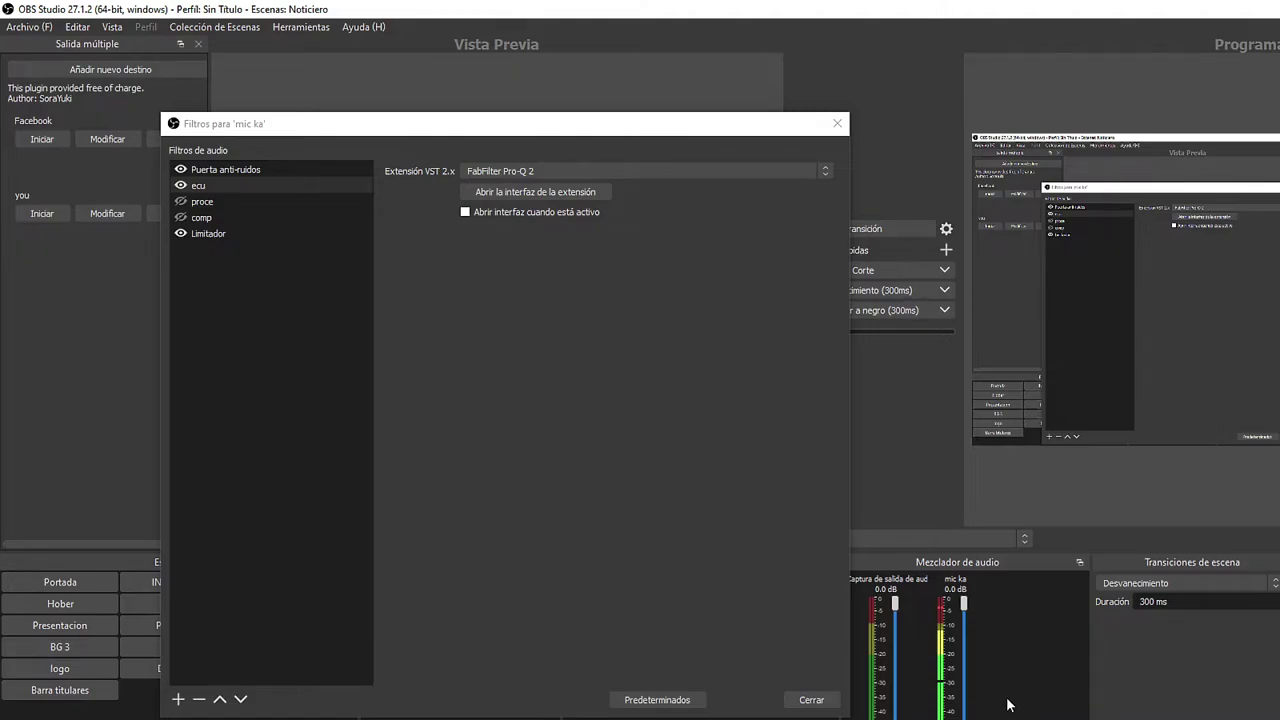
Delete the existing comp filter, which uses TR5 Precision Comp-Limiter, from mic ka
{"action": "left_click", "coordinate": [188, 202]}
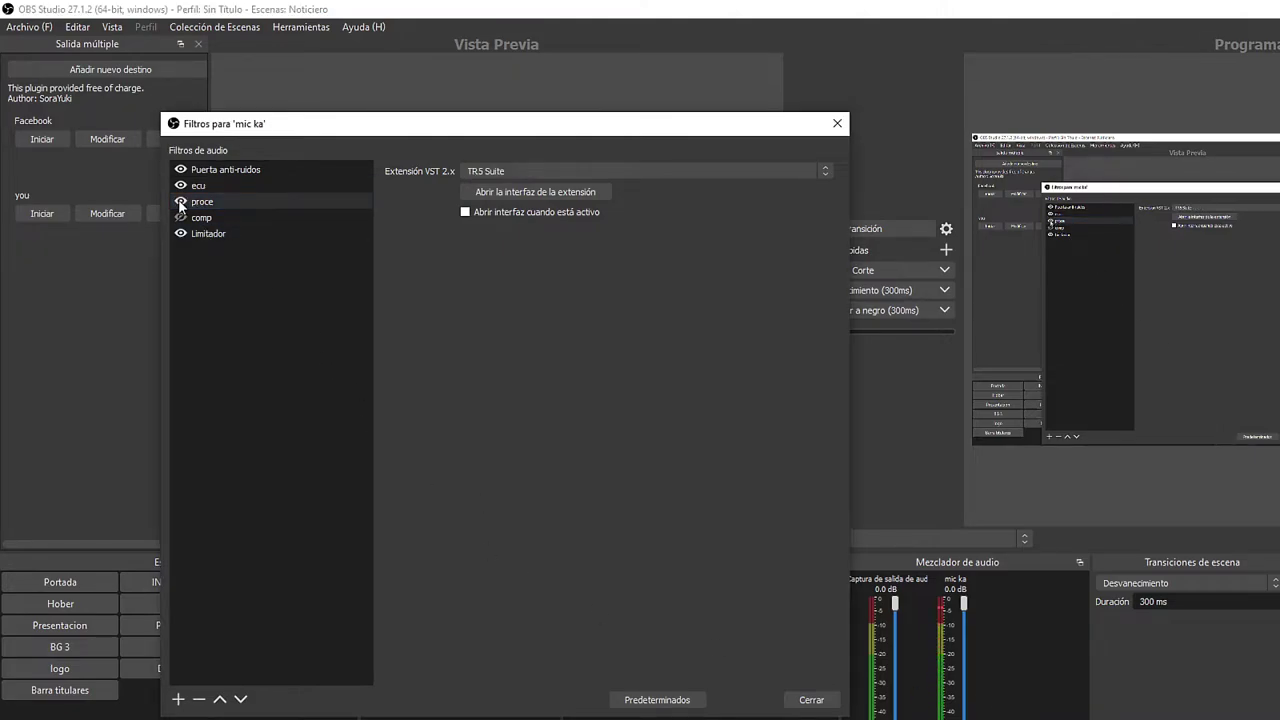
{"action": "left_click", "coordinate": [181, 217]}
{"action": "left_click", "coordinate": [212, 219]}
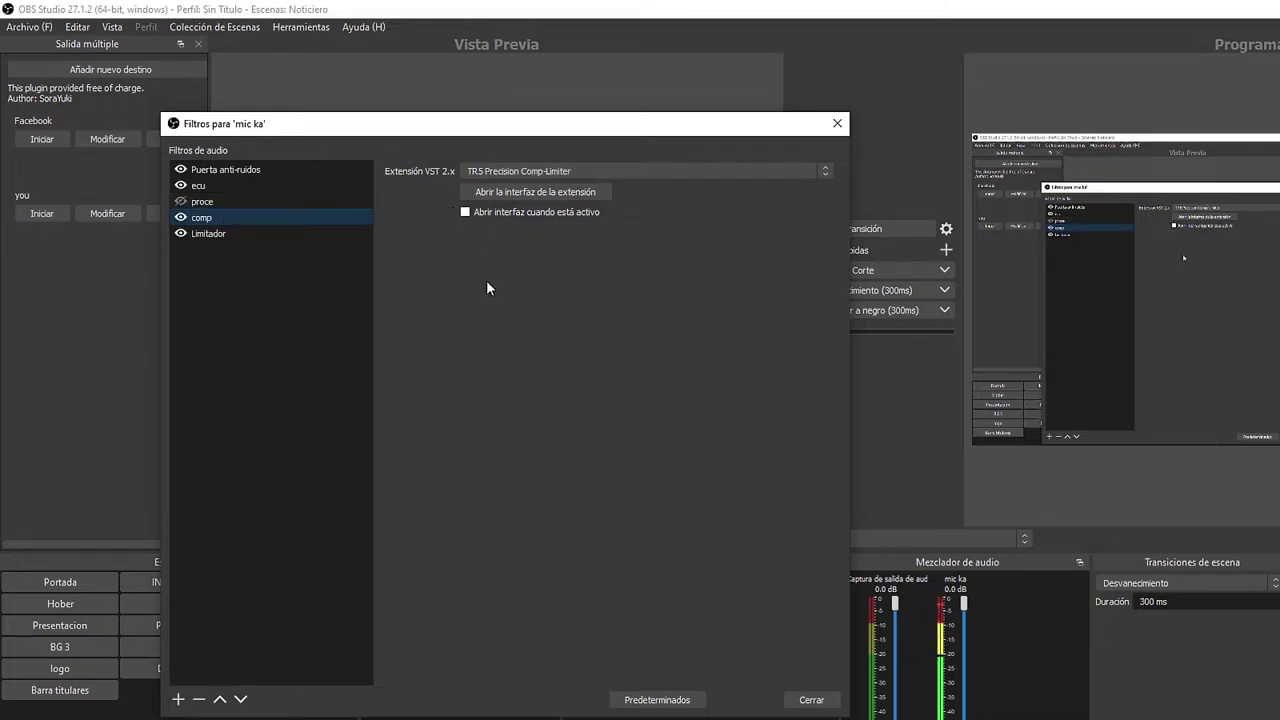
{"action": "key", "text": "Delete"}
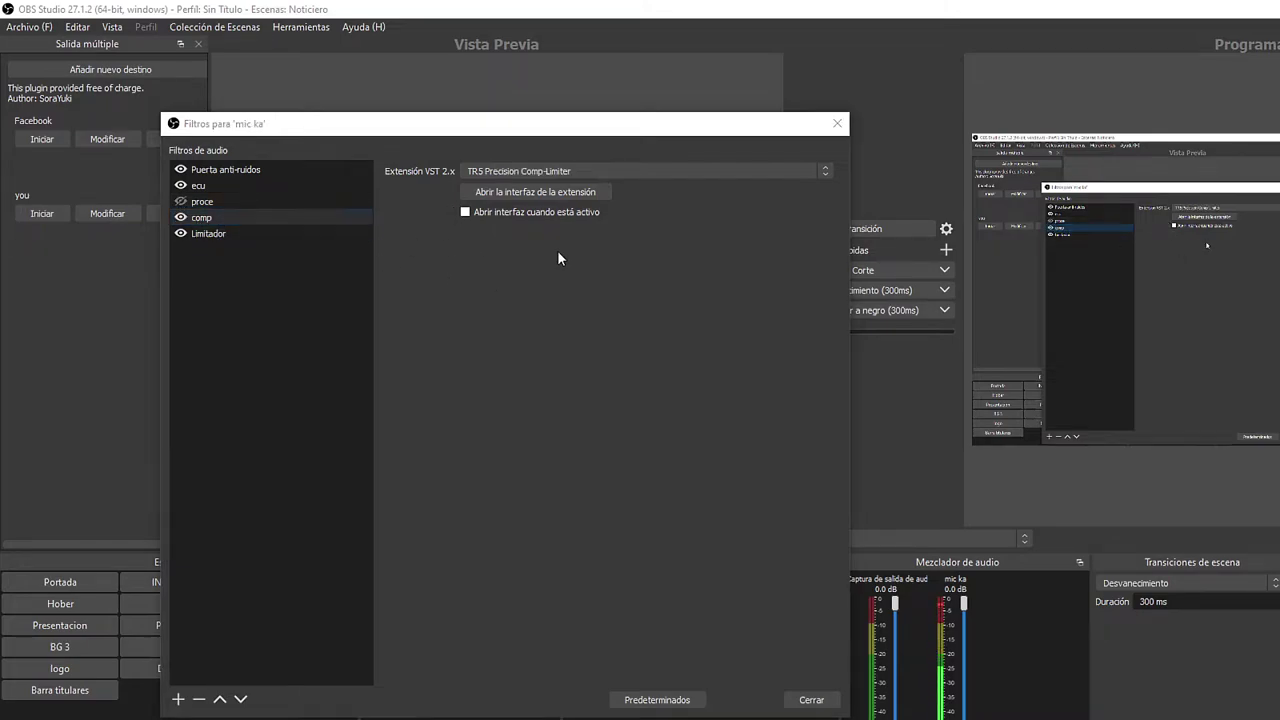
{"action": "left_click", "coordinate": [531, 443]}
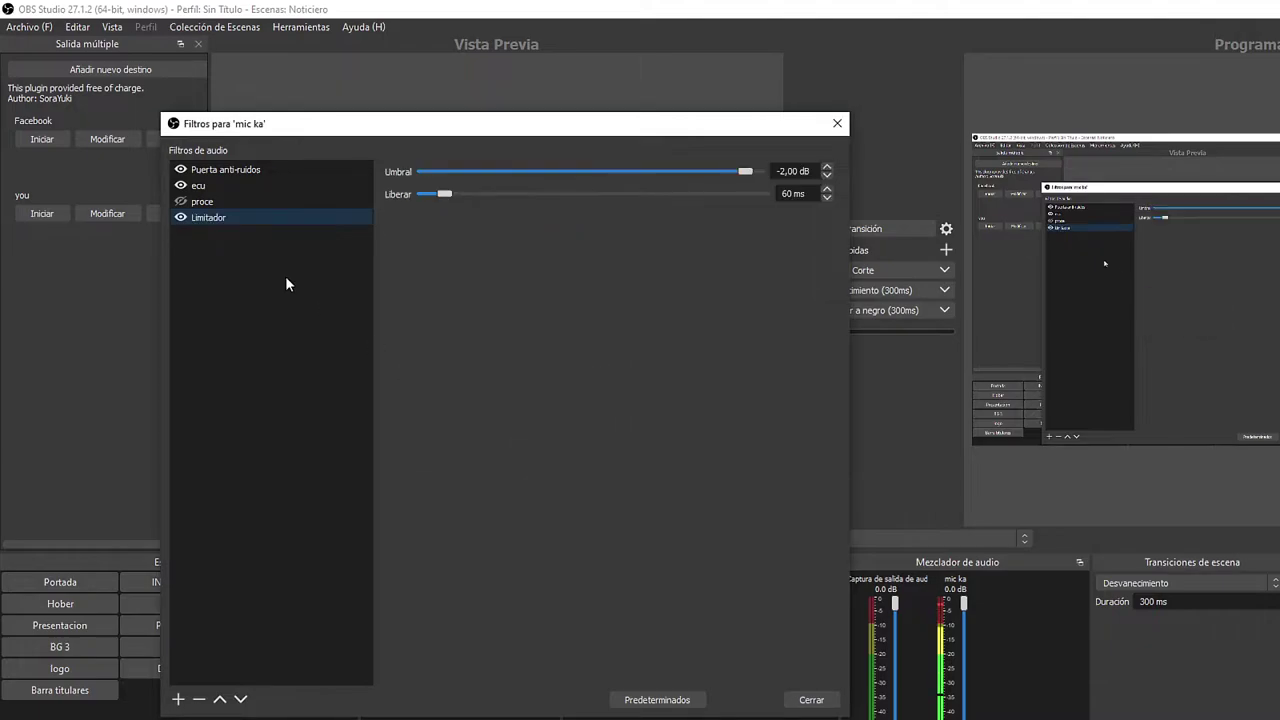
Add a Compresor filter to mic ka, keeping its default name
{"action": "left_click", "coordinate": [178, 700]}
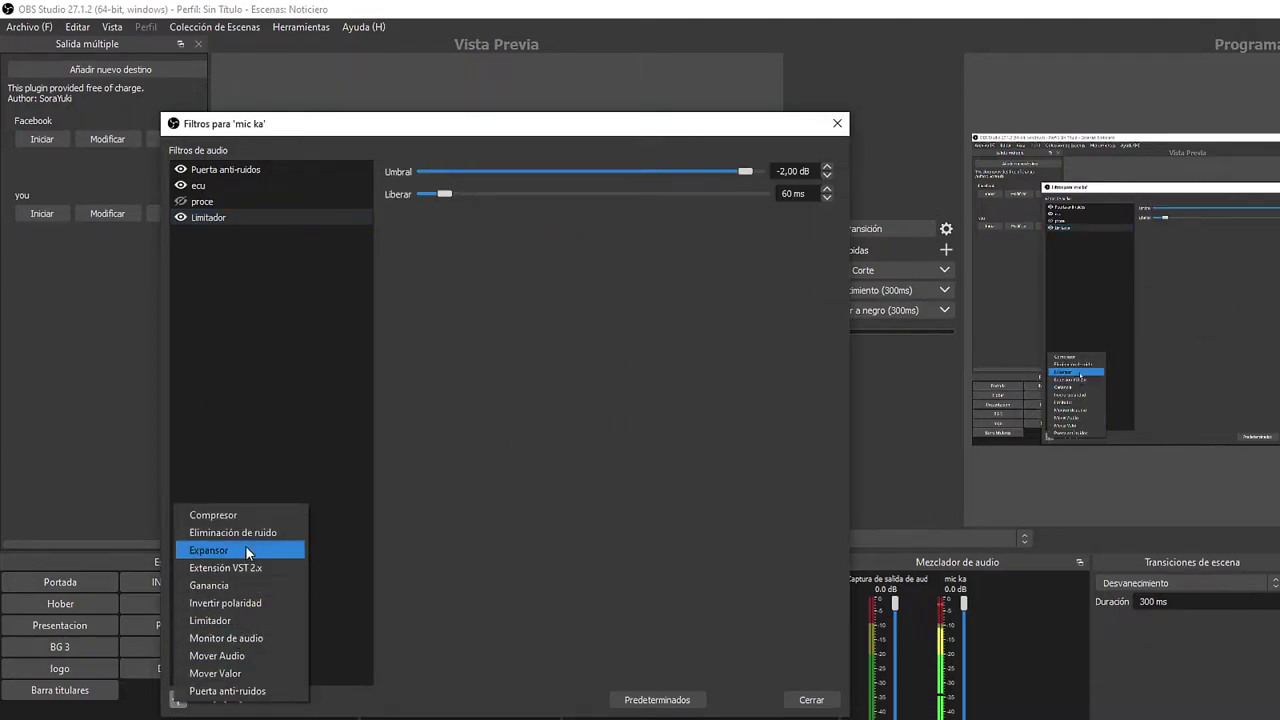
{"action": "left_click", "coordinate": [246, 517]}
{"action": "left_click", "coordinate": [477, 451]}
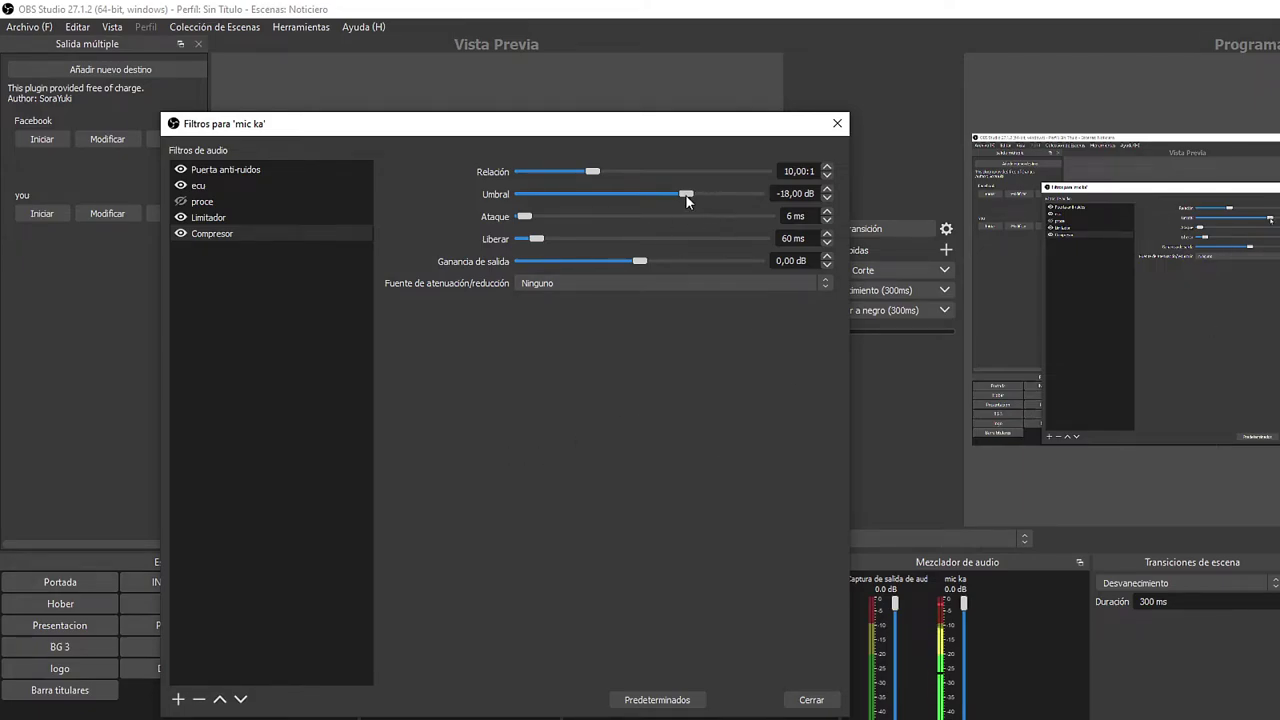
Set the Umbral of the new Compresor filter to -3.00 dB
{"action": "left_click_drag", "start_coordinate": [685, 195], "coordinate": [742, 196]}
{"action": "left_click", "coordinate": [827, 198]}
{"action": "left_click", "coordinate": [551, 342]}
Try the compressor's Ganancia de salida at 32.00 dB and bring it down to 4.30 dB
{"action": "left_click_drag", "start_coordinate": [637, 261], "coordinate": [761, 266]}
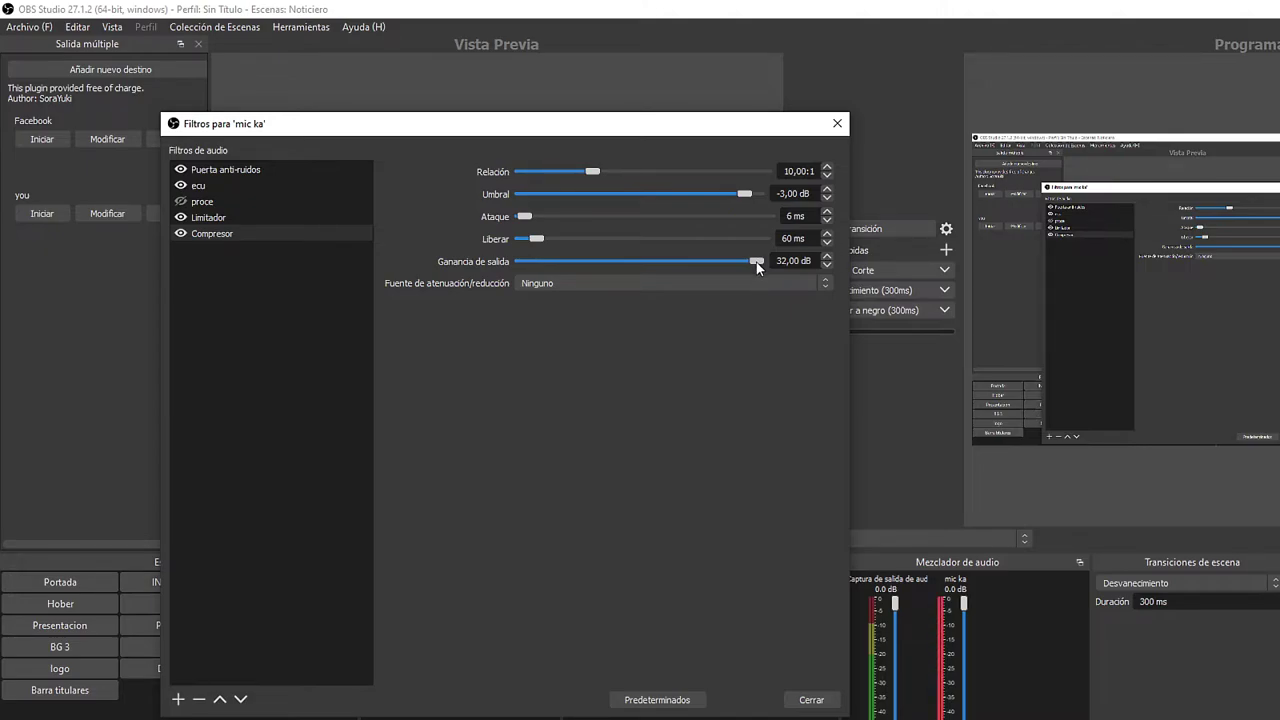
{"action": "left_click_drag", "start_coordinate": [757, 266], "coordinate": [653, 271]}
{"action": "left_click_drag", "start_coordinate": [660, 266], "coordinate": [645, 261]}
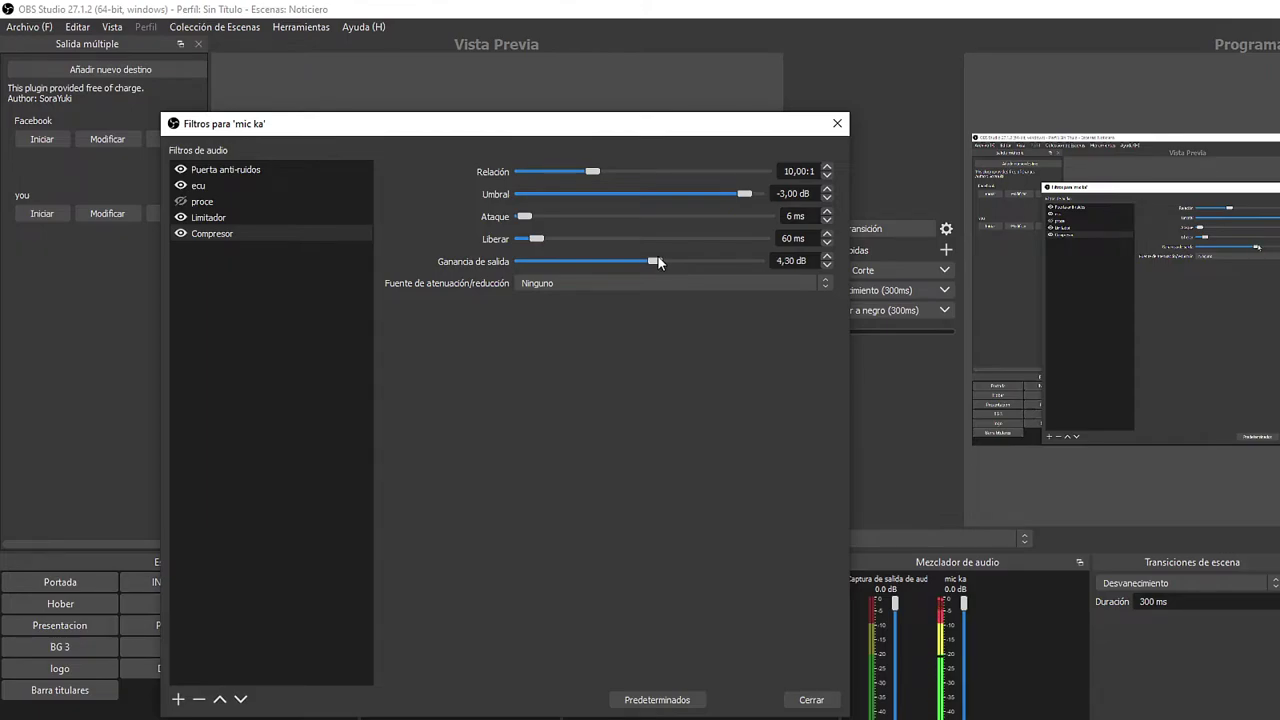
Set the compressor's Ganancia de salida to 4.00 dB
{"action": "left_click_drag", "start_coordinate": [658, 263], "coordinate": [655, 262]}
{"action": "left_click", "coordinate": [826, 256]}
Switch off the Puerta anti-ruidos, ecu, Limitador and Compresor filters and switch them back on to compare the sound
{"action": "left_click", "coordinate": [181, 169]}
{"action": "left_click", "coordinate": [181, 185]}
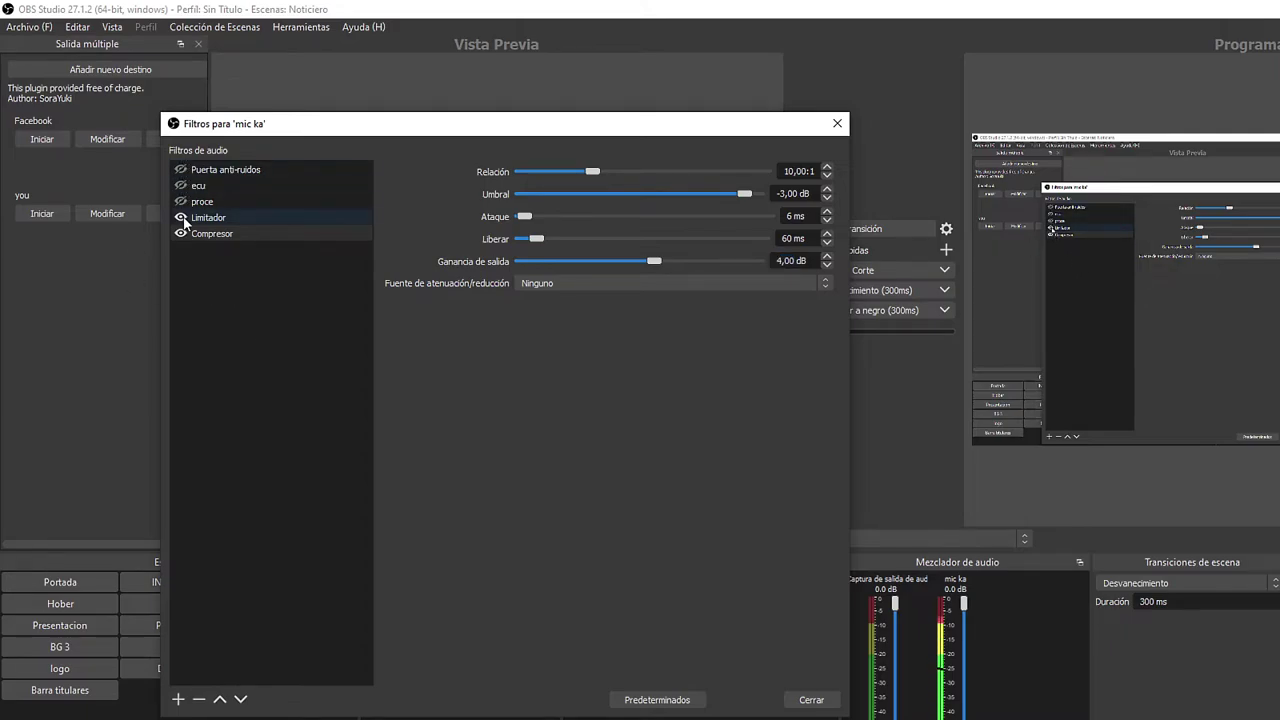
{"action": "left_click", "coordinate": [181, 217]}
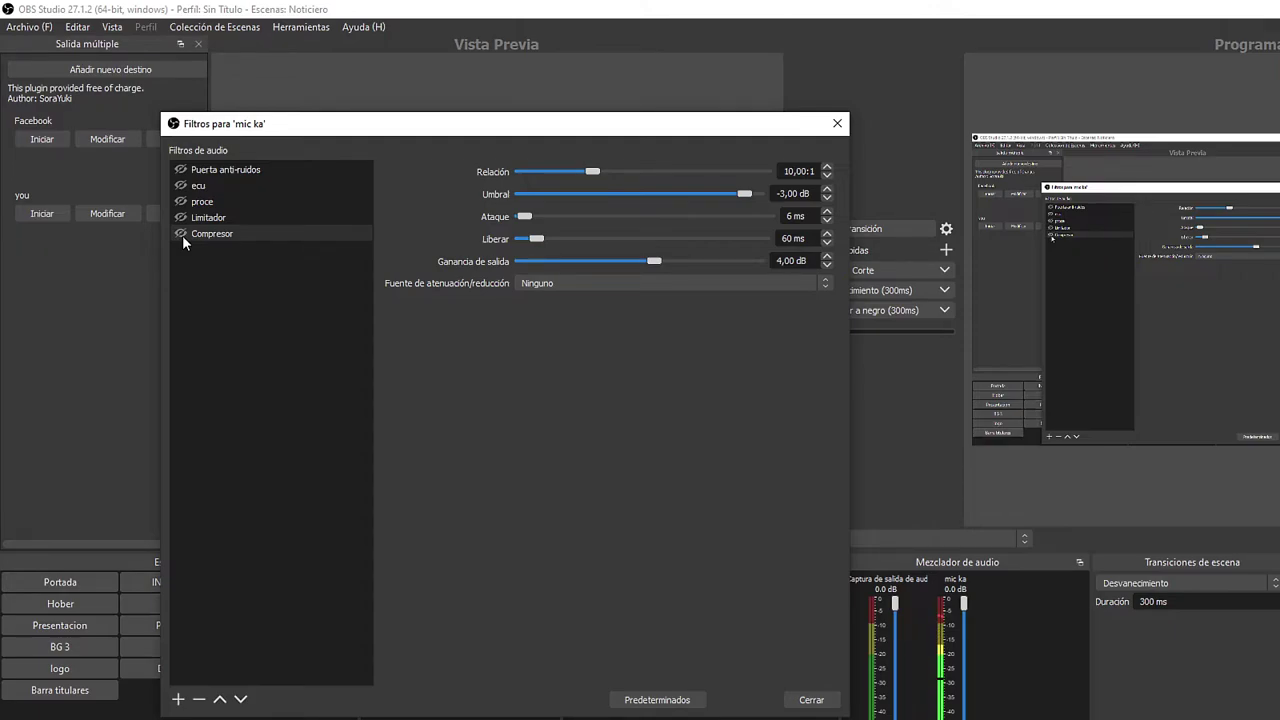
{"action": "left_click", "coordinate": [181, 170]}
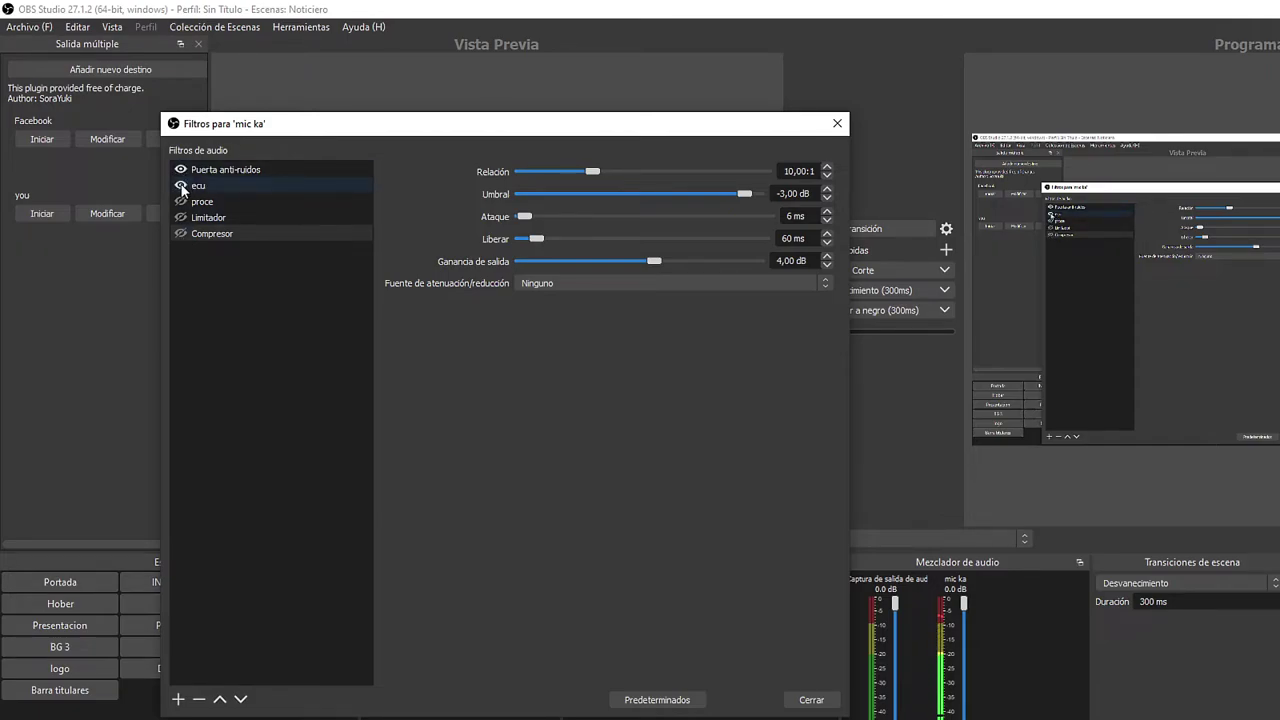
{"action": "left_click", "coordinate": [181, 217]}
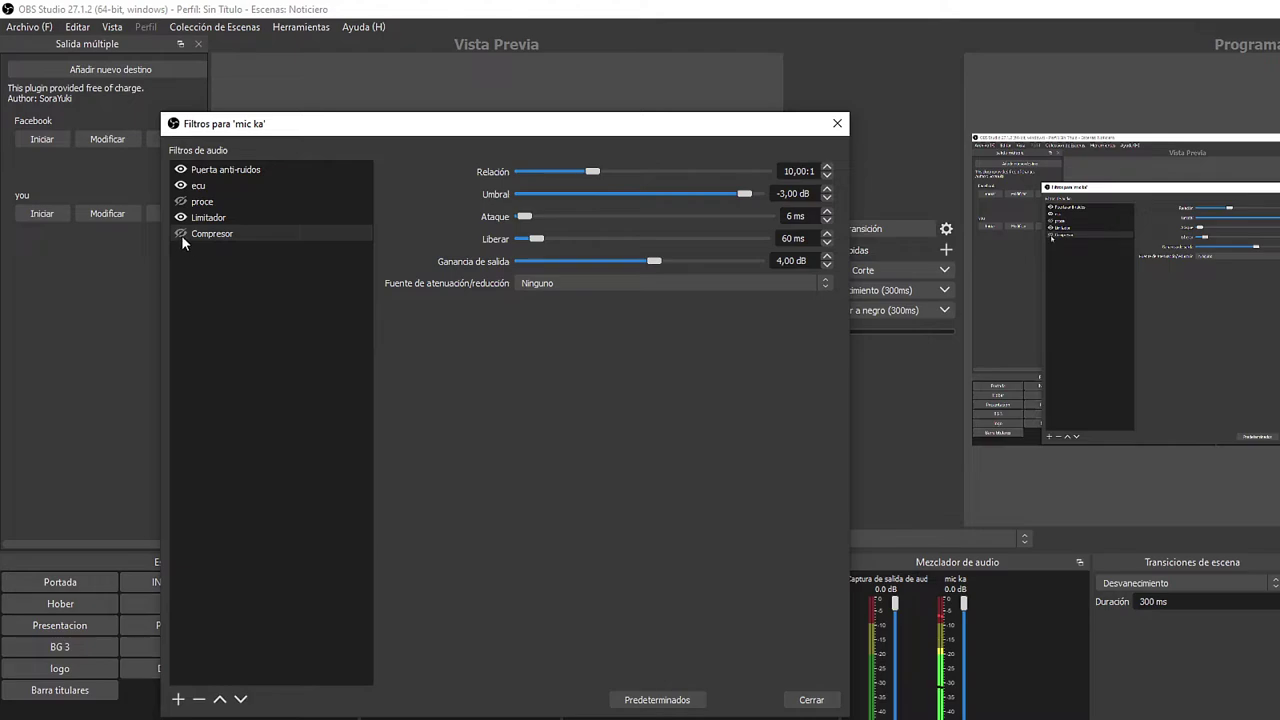
{"action": "left_click", "coordinate": [181, 234]}
Move the Compresor filter above Limitador in the mic ka filter list
{"action": "left_click", "coordinate": [206, 234]}
{"action": "left_click", "coordinate": [220, 699]}
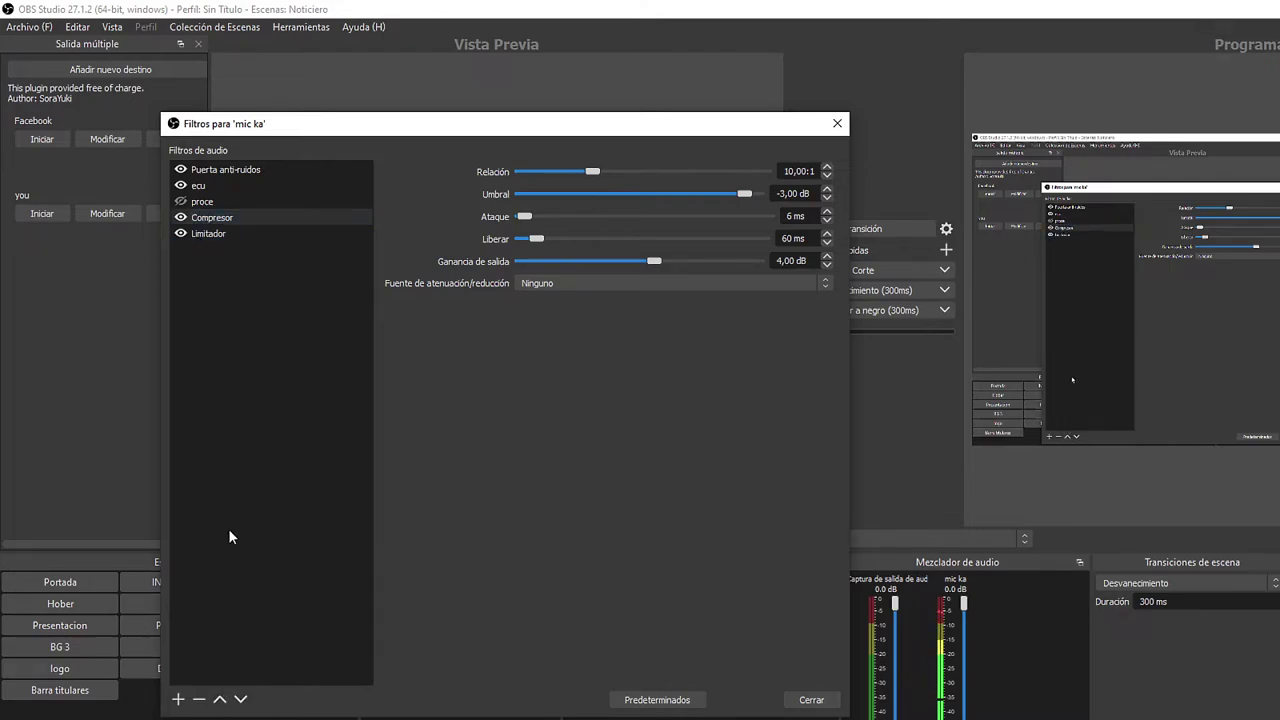
Bypass the Limitador filter while reviewing the Compresor settings, and switch the limiter back on
{"action": "left_click", "coordinate": [214, 238]}
{"action": "left_click", "coordinate": [181, 234]}
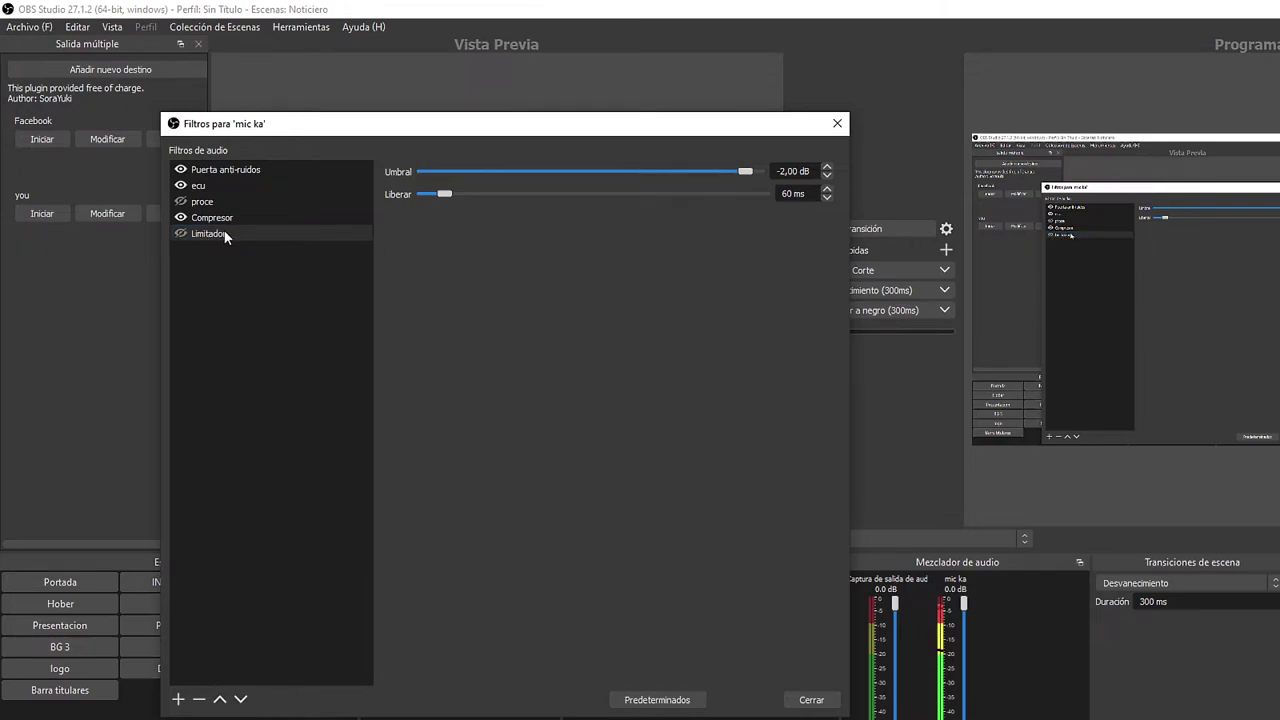
{"action": "left_click", "coordinate": [214, 219]}
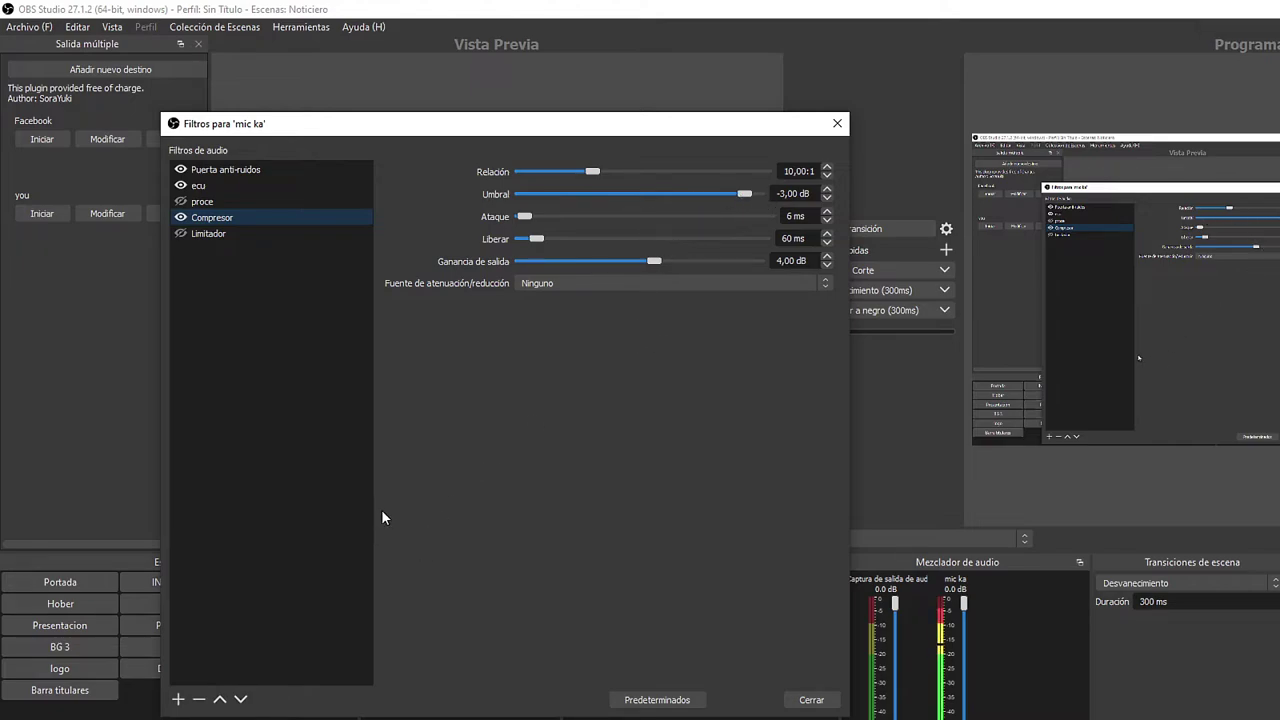
{"action": "left_click", "coordinate": [180, 233]}
Examine the filter types that can be added and the VST plug-ins available for the proce filter
{"action": "left_click", "coordinate": [216, 203]}
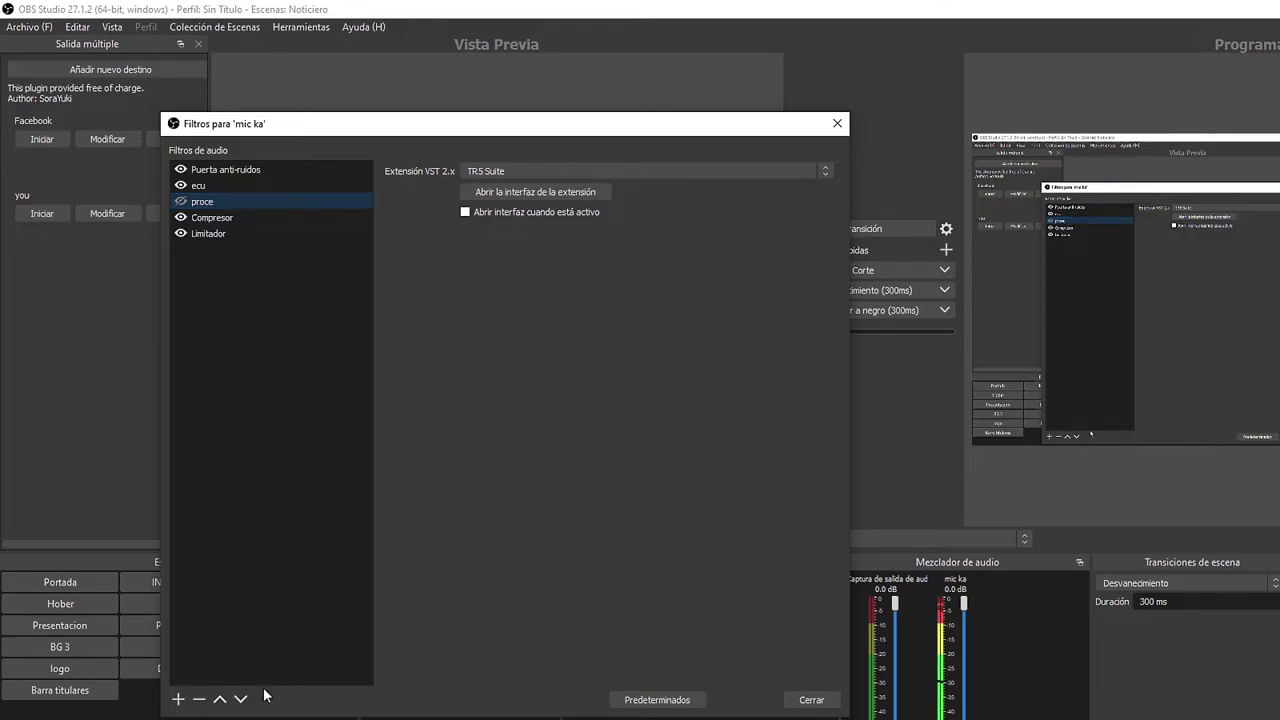
{"action": "left_click", "coordinate": [178, 700]}
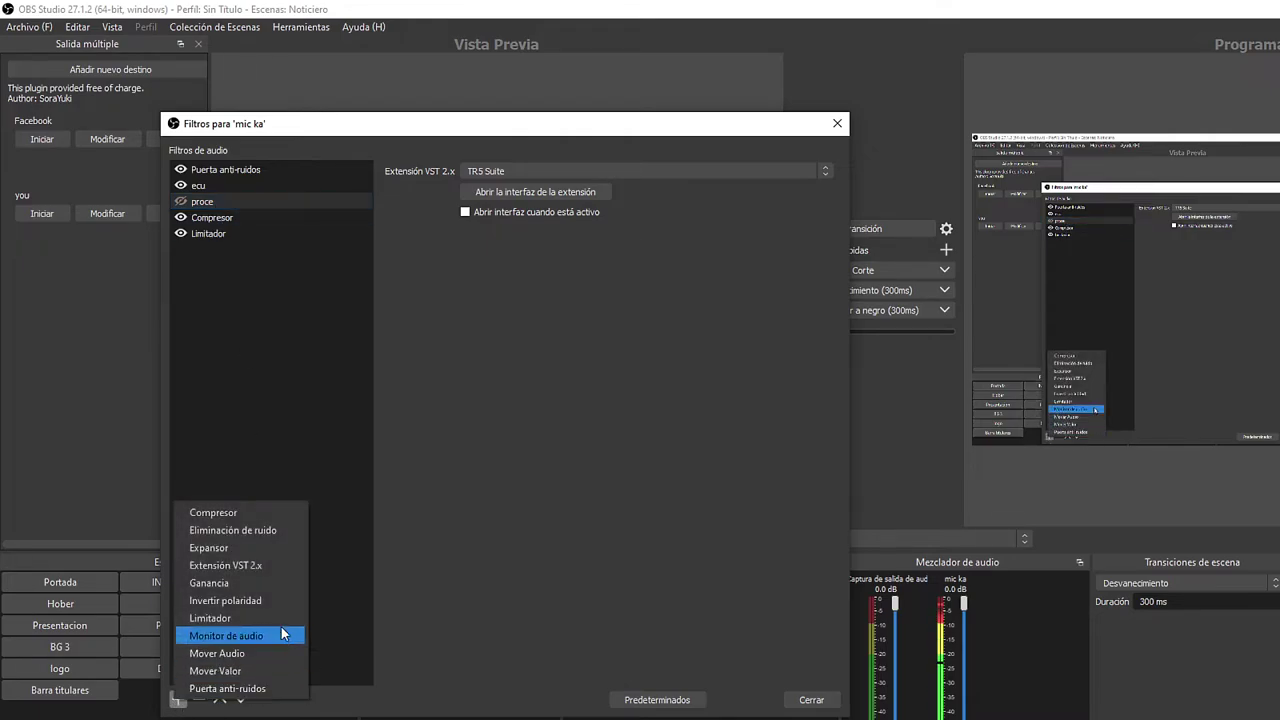
{"action": "left_click", "coordinate": [502, 500]}
{"action": "left_click", "coordinate": [256, 200]}
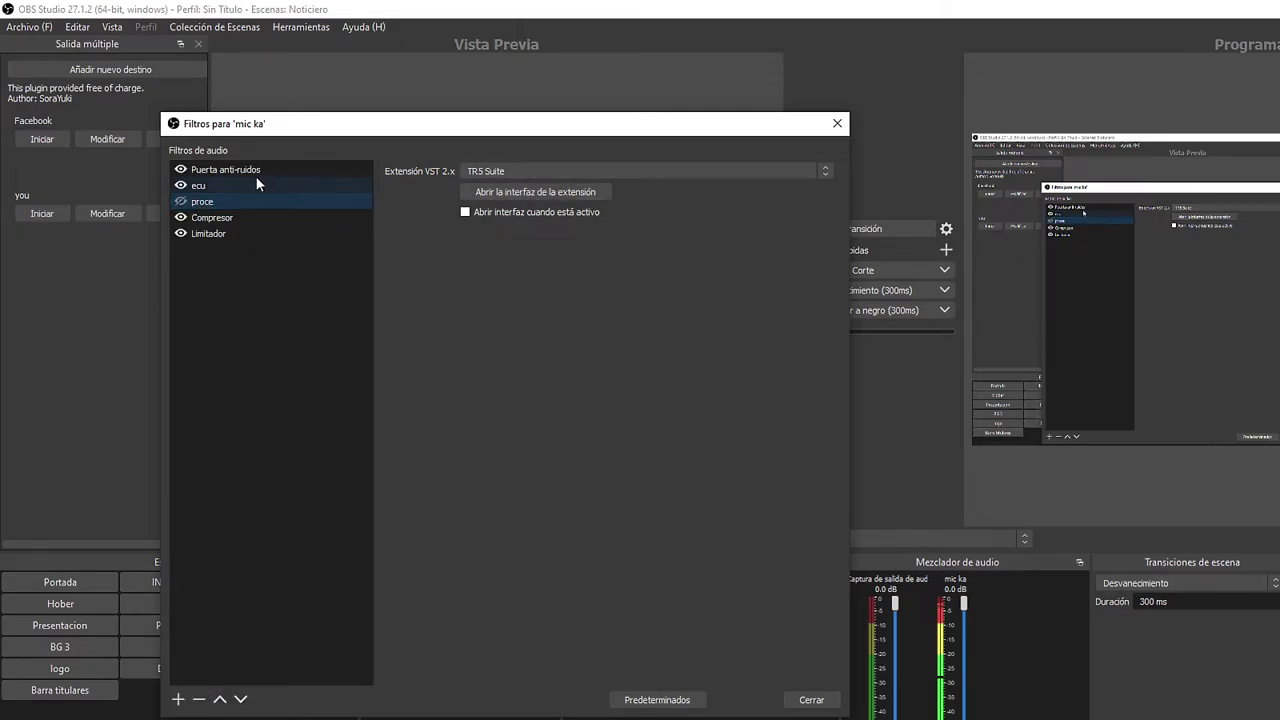
{"action": "left_click", "coordinate": [483, 172]}
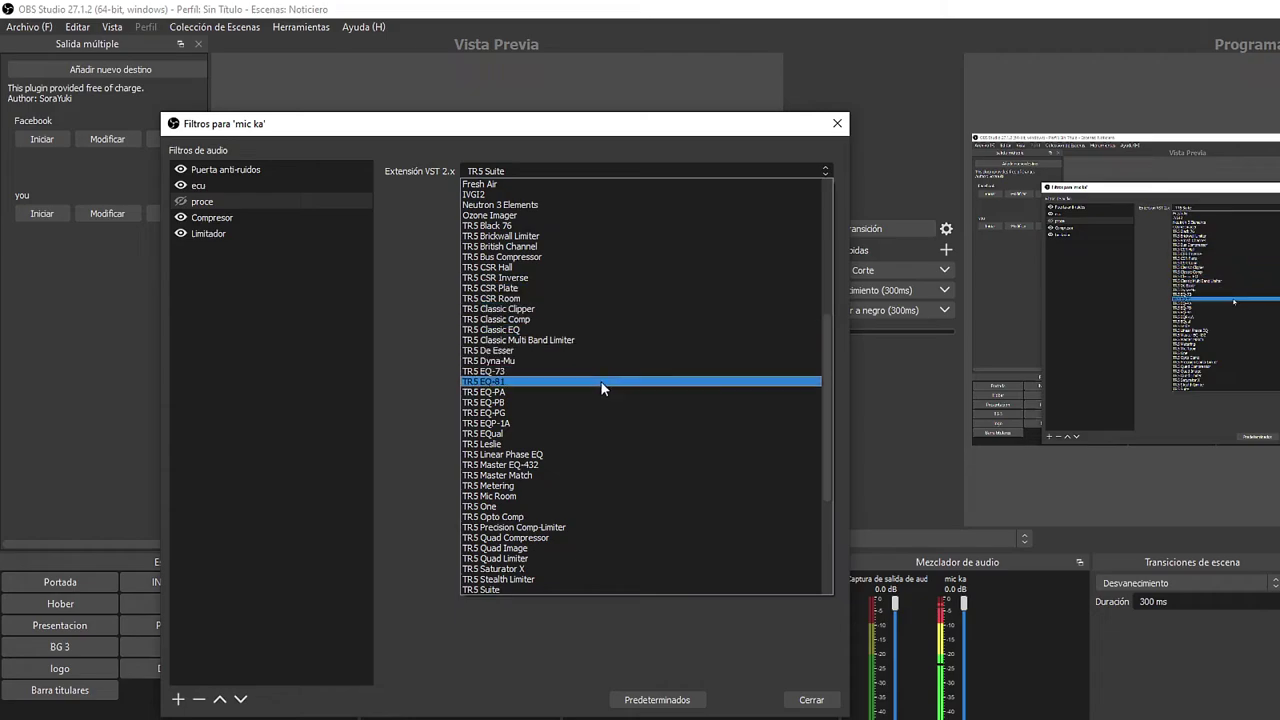
{"action": "scroll", "coordinate": [600, 381], "scroll_direction": "up", "scroll_amount": 10}
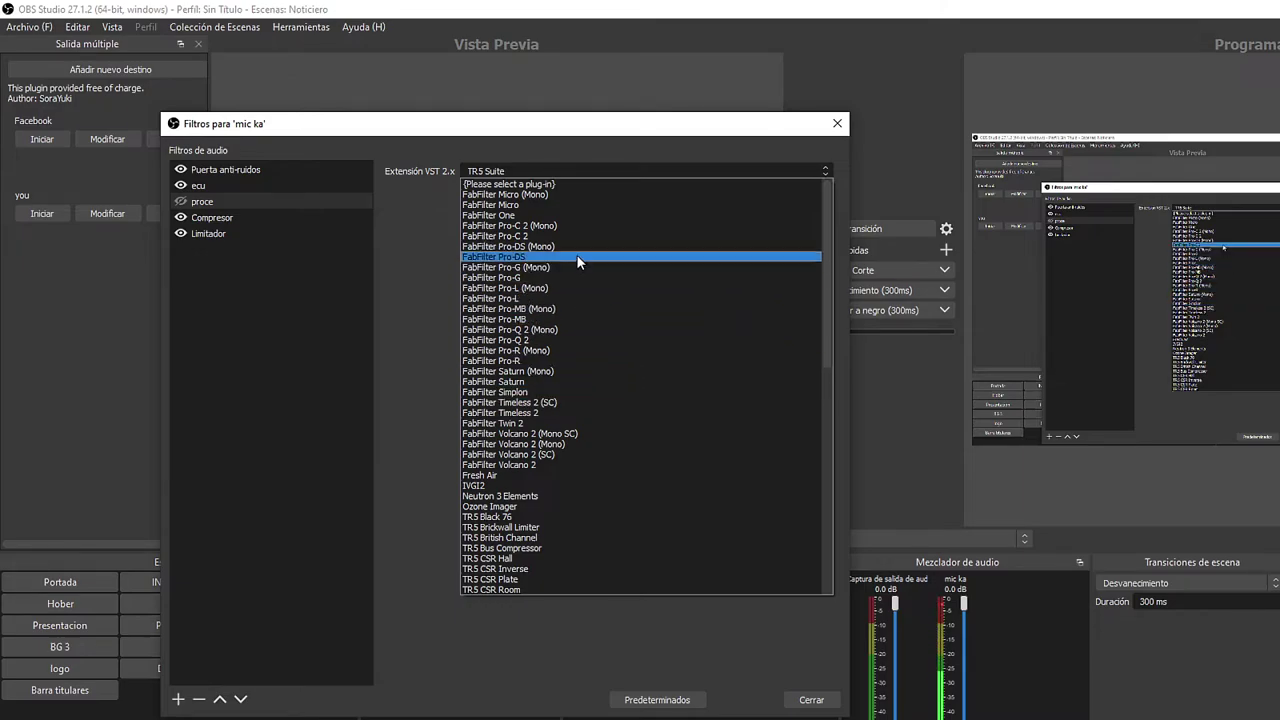
{"action": "scroll", "coordinate": [615, 370], "scroll_direction": "down", "scroll_amount": 3}
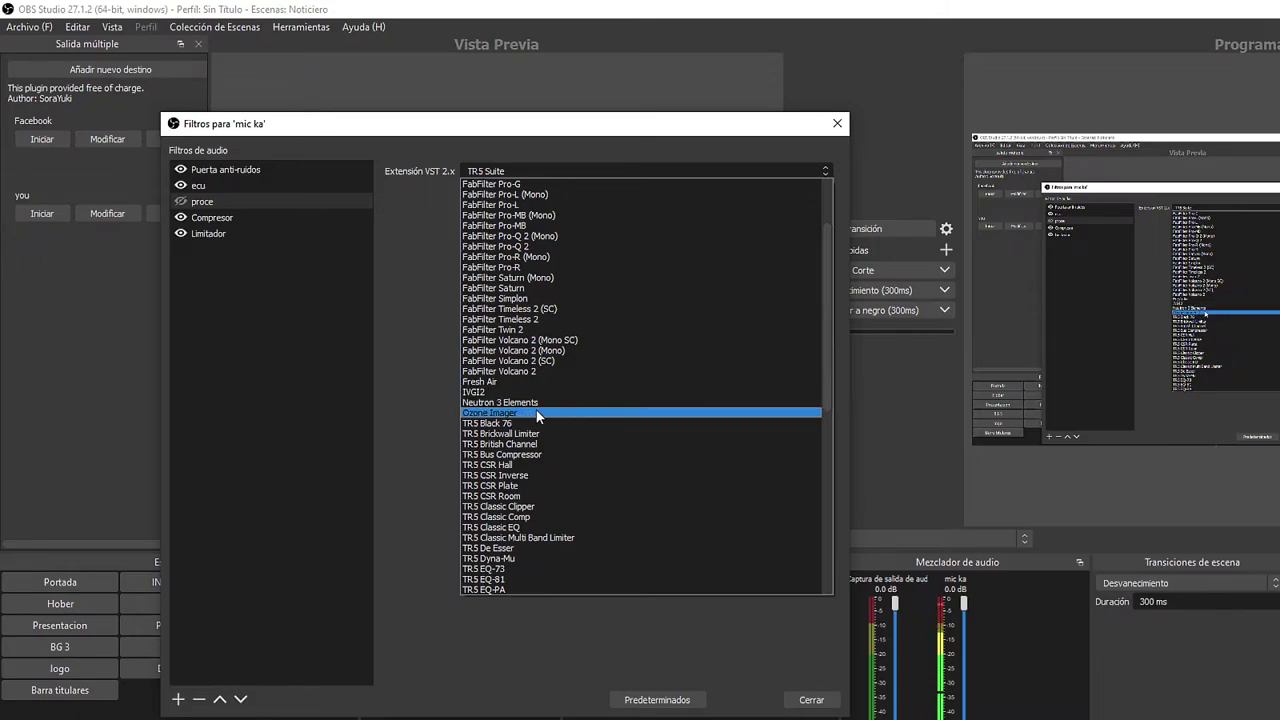
{"action": "scroll", "coordinate": [538, 416], "scroll_direction": "down", "scroll_amount": 1}
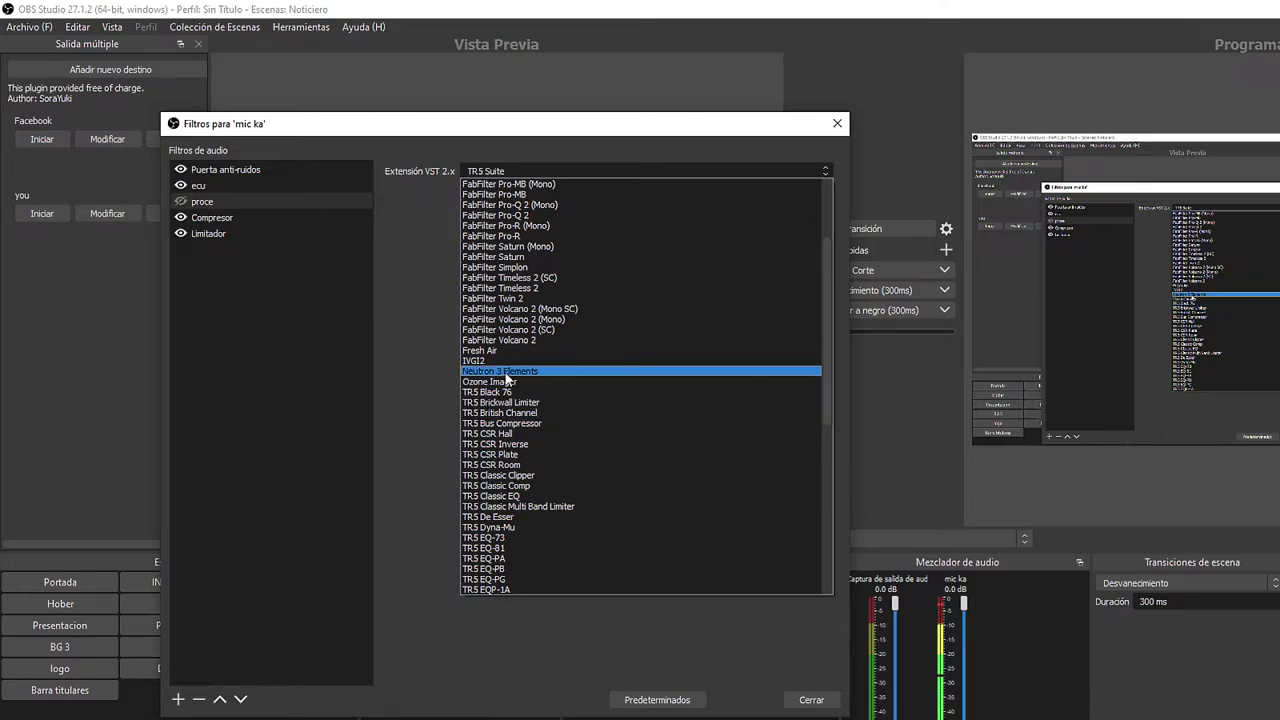
{"action": "scroll", "coordinate": [536, 421], "scroll_direction": "down", "scroll_amount": 1}
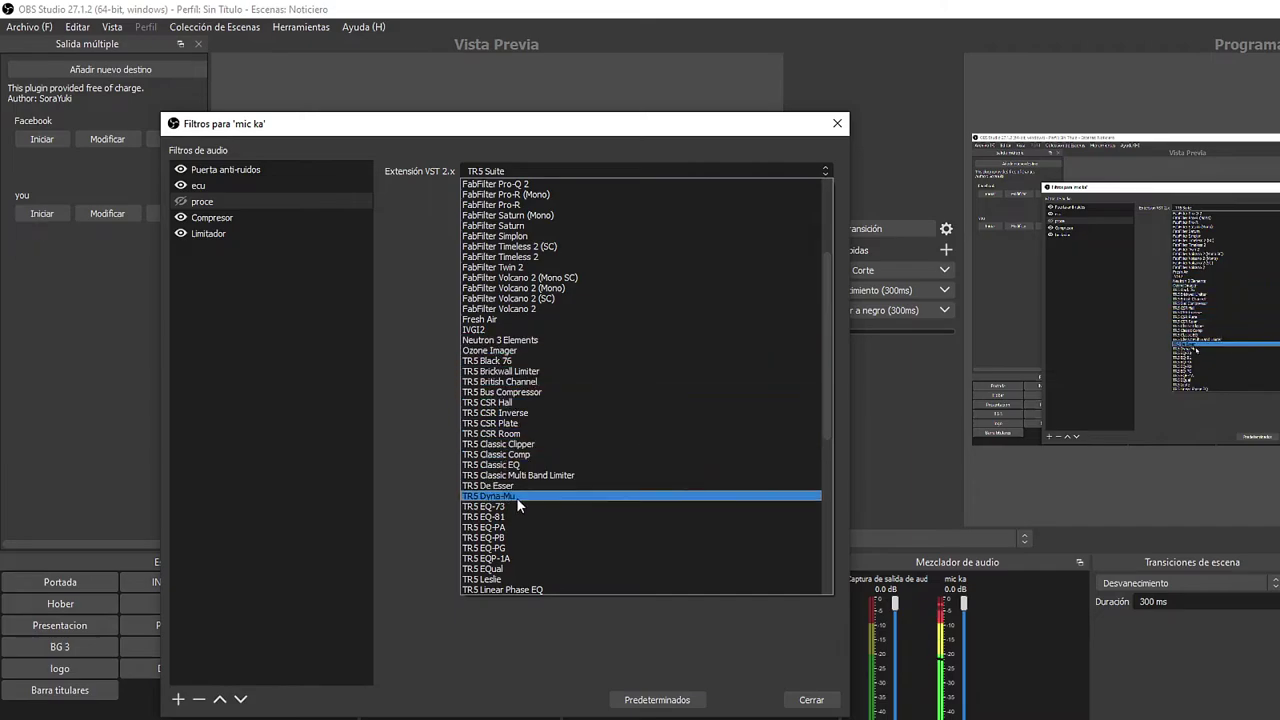
{"action": "left_click", "coordinate": [431, 350]}
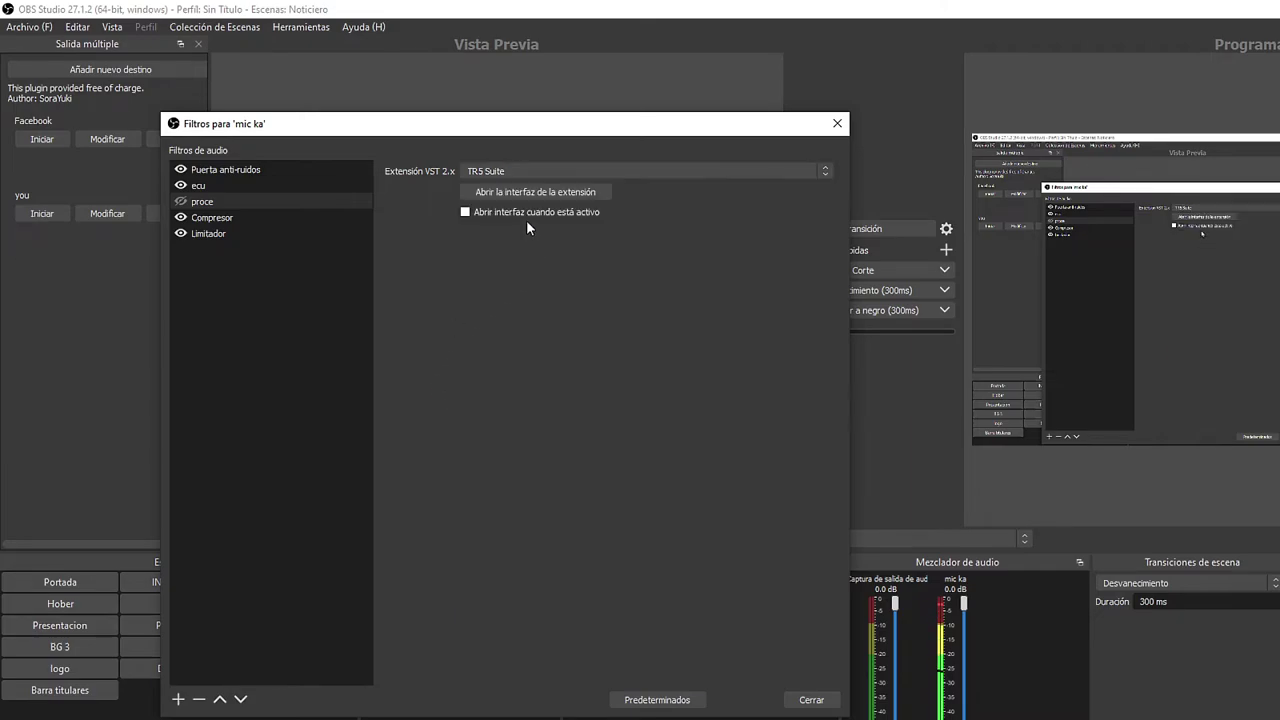
Enable the proce filter and open its TR5 Suite interface, positioned so the whole plug-in window is in view
{"action": "left_click", "coordinate": [538, 191]}
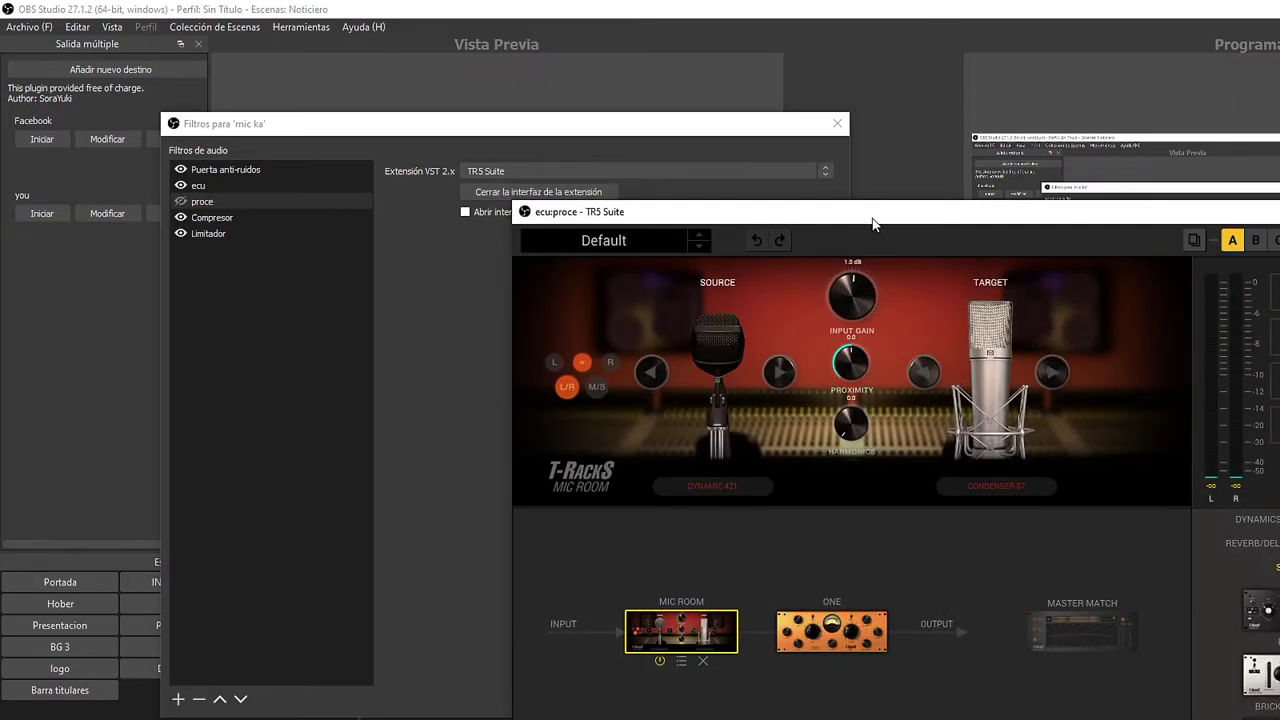
{"action": "left_click_drag", "start_coordinate": [872, 224], "coordinate": [681, 35]}
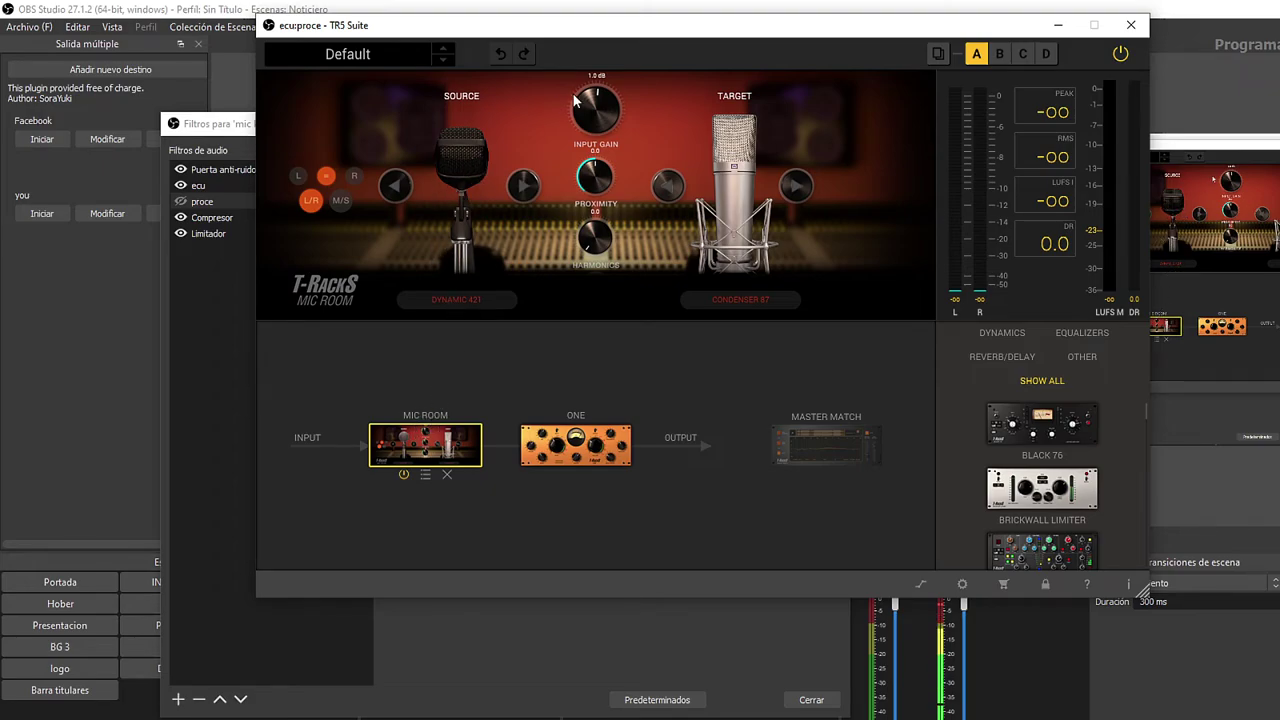
{"action": "left_click_drag", "start_coordinate": [503, 33], "coordinate": [757, 18]}
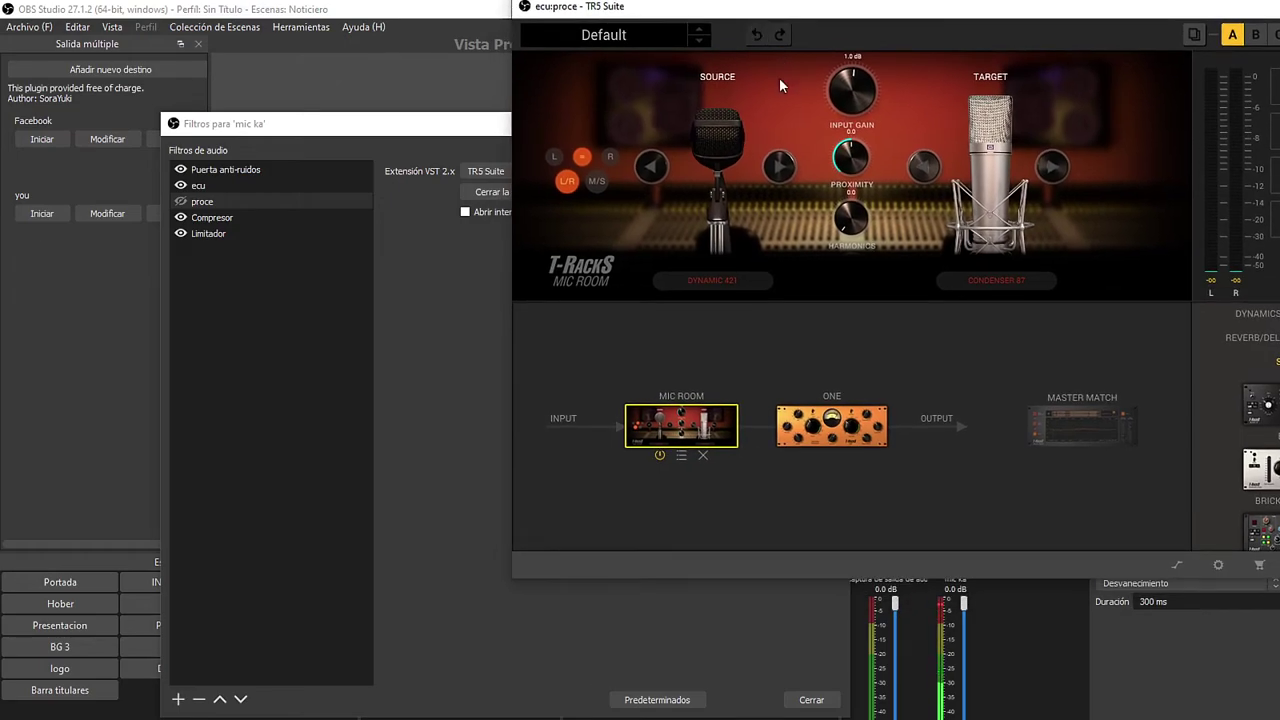
{"action": "left_click_drag", "start_coordinate": [828, 11], "coordinate": [829, 41]}
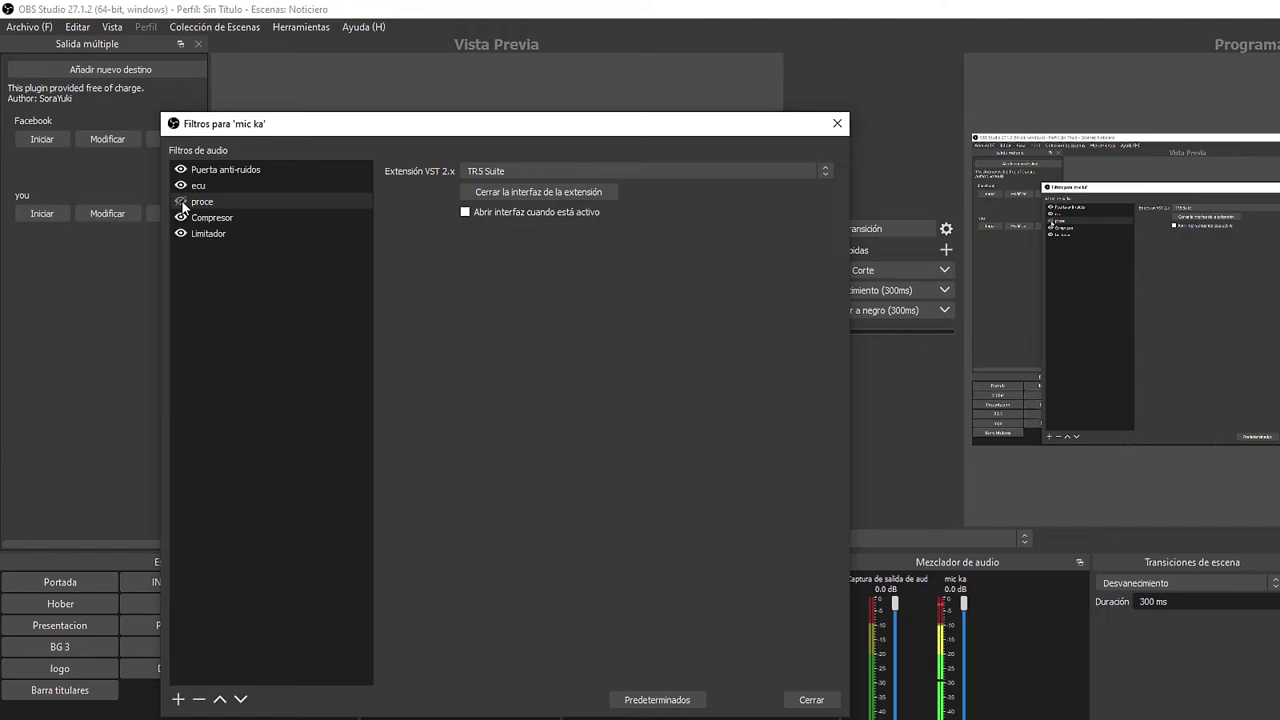
{"action": "left_click", "coordinate": [181, 201]}
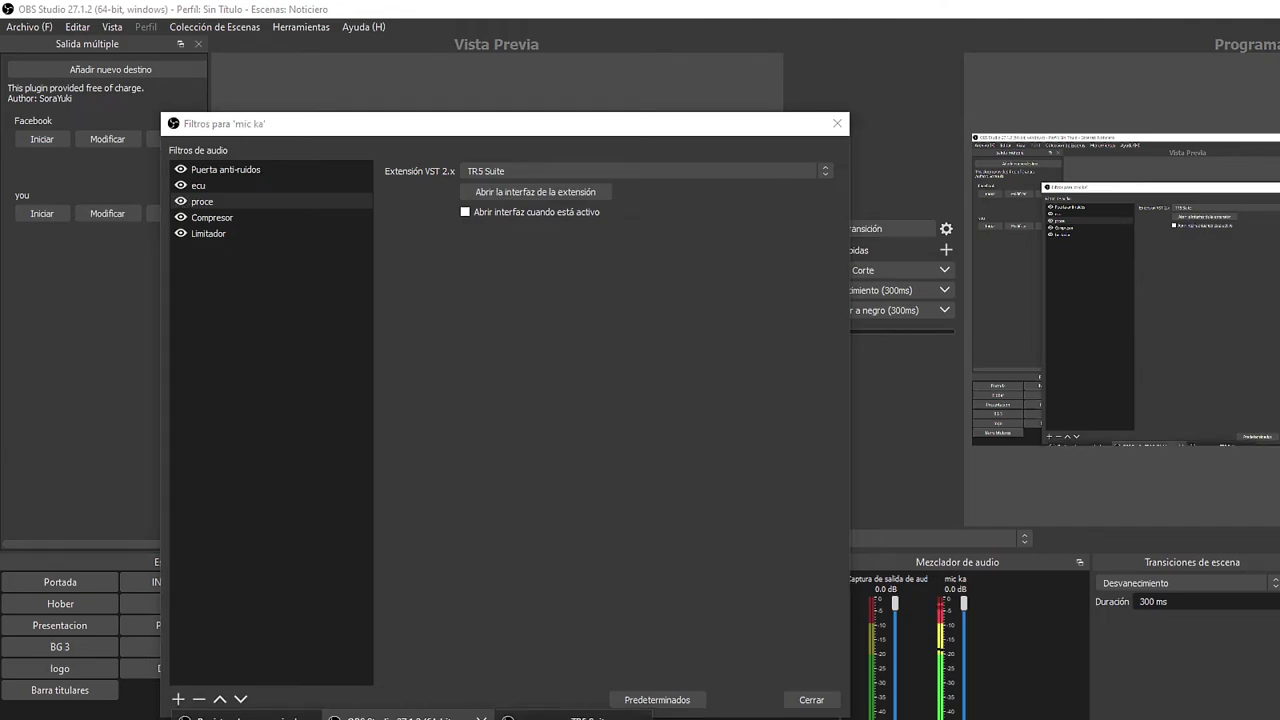
{"action": "left_click", "coordinate": [535, 191]}
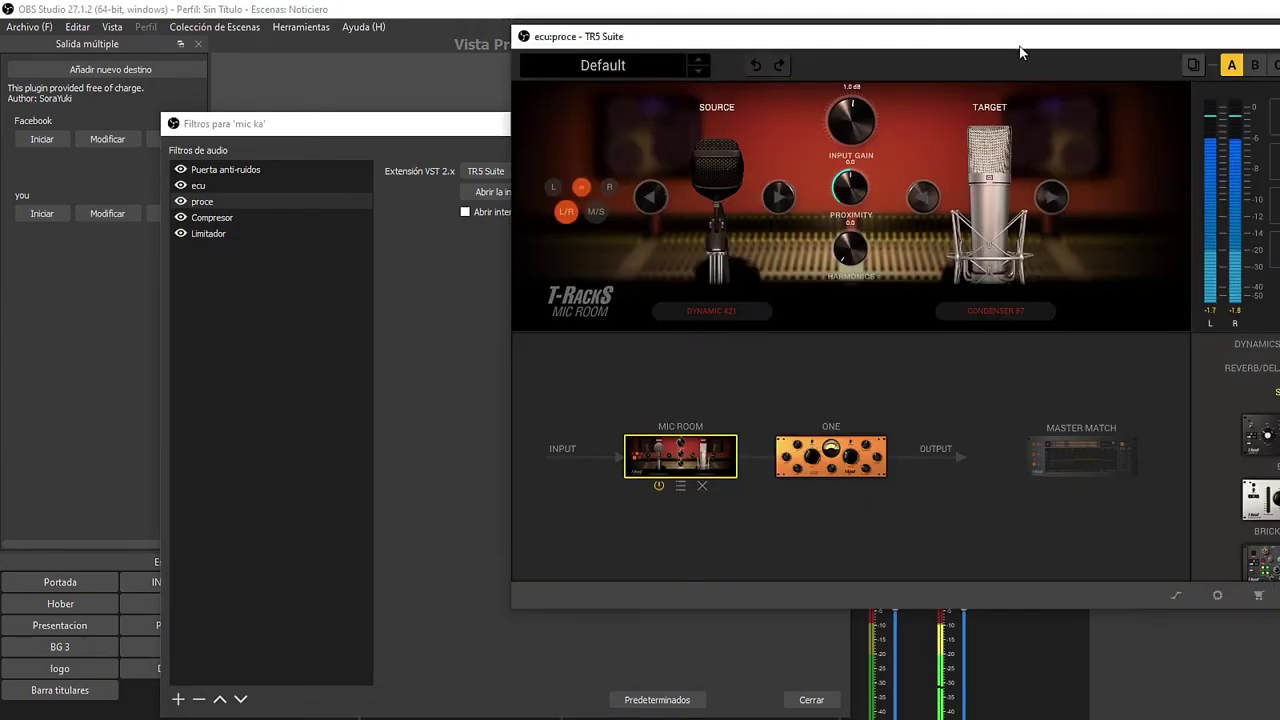
{"action": "left_click_drag", "start_coordinate": [1028, 47], "coordinate": [758, 20]}
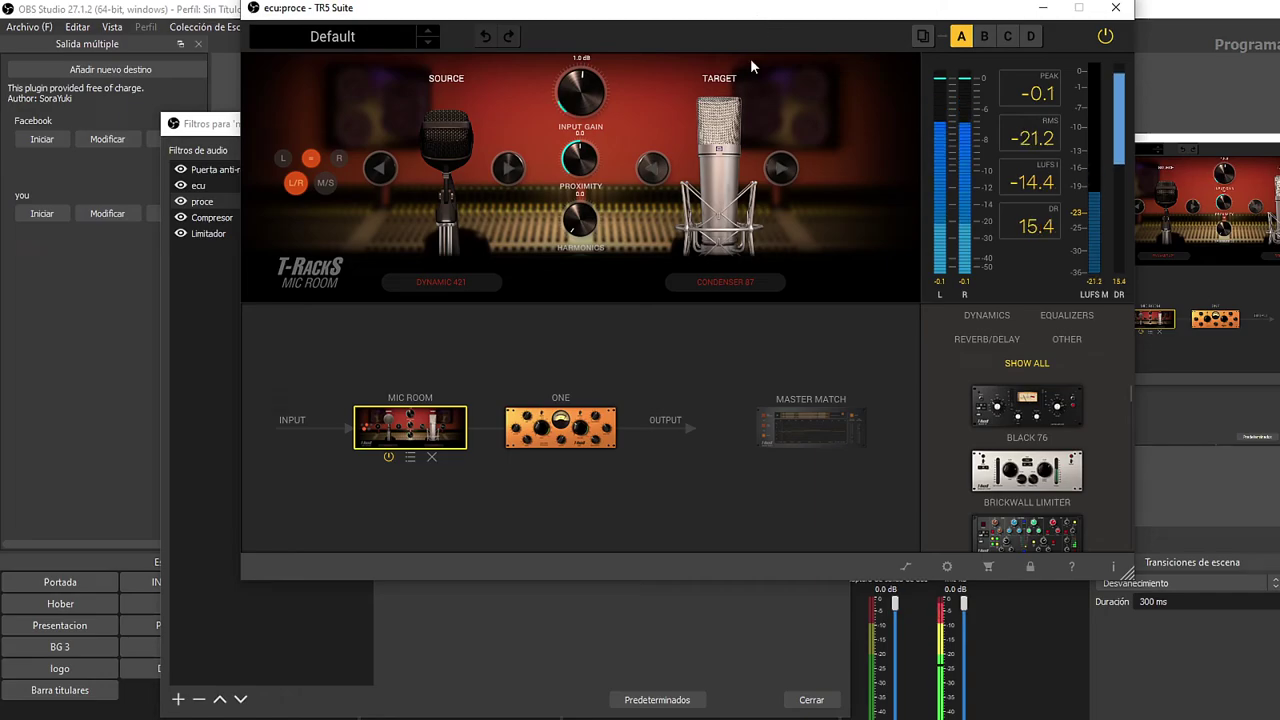
Turn down the Push knob of the ONE mastering processor in the proce filter's TR5 Suite chain
{"action": "left_click", "coordinate": [530, 440]}
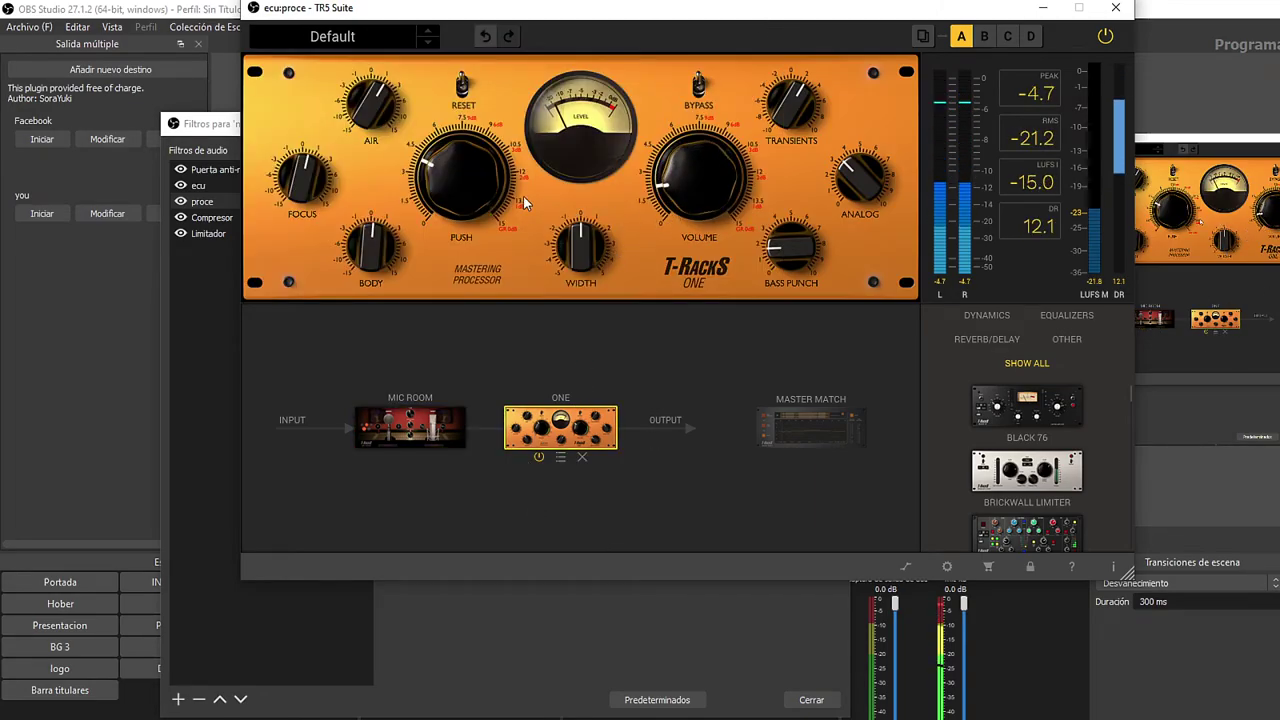
{"action": "left_click_drag", "start_coordinate": [457, 165], "coordinate": [458, 205]}
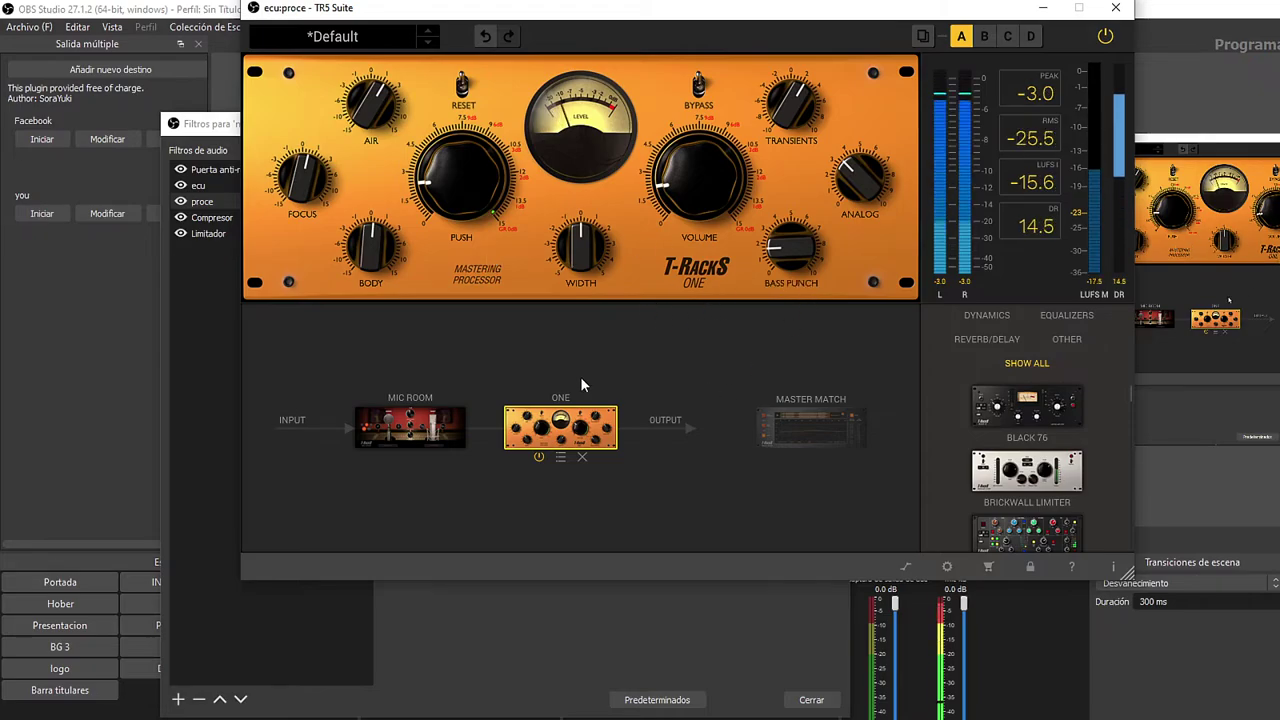
Try the Mic Room module's source microphones as far as Condenser 87 and return the source to Dynamic 421
{"action": "mouse_move", "coordinate": [415, 430]}
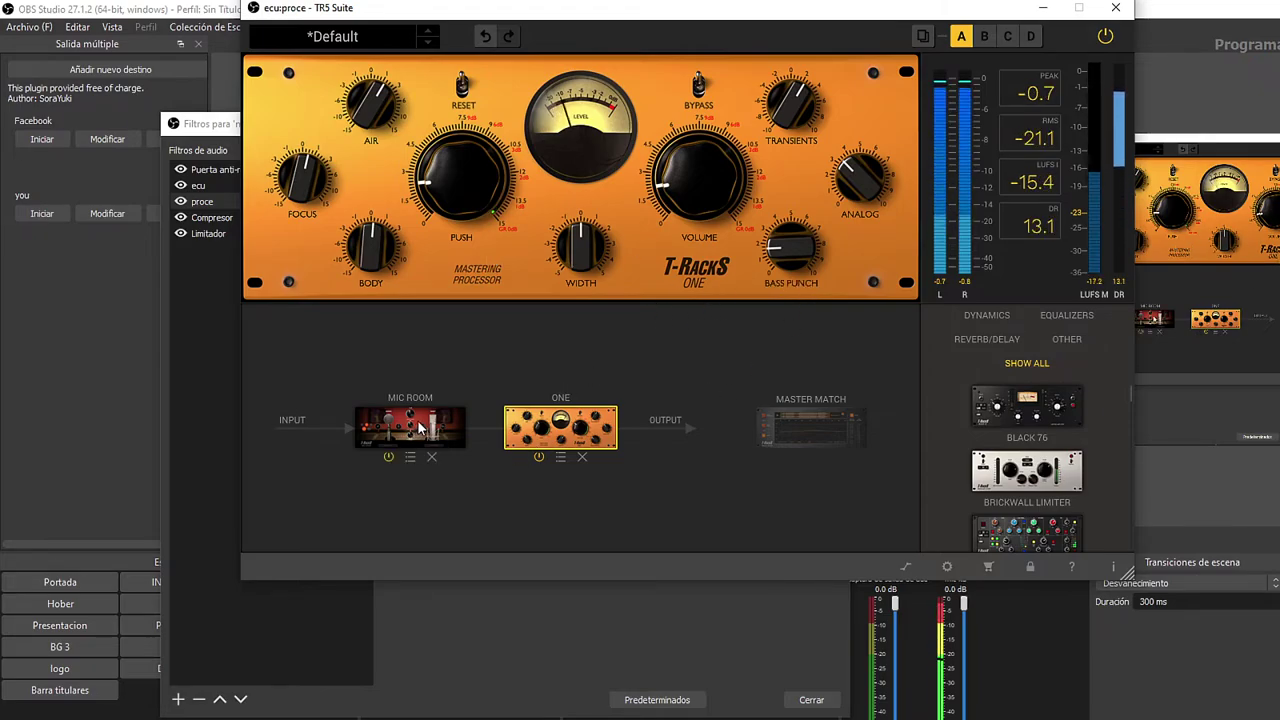
{"action": "left_click", "coordinate": [420, 428]}
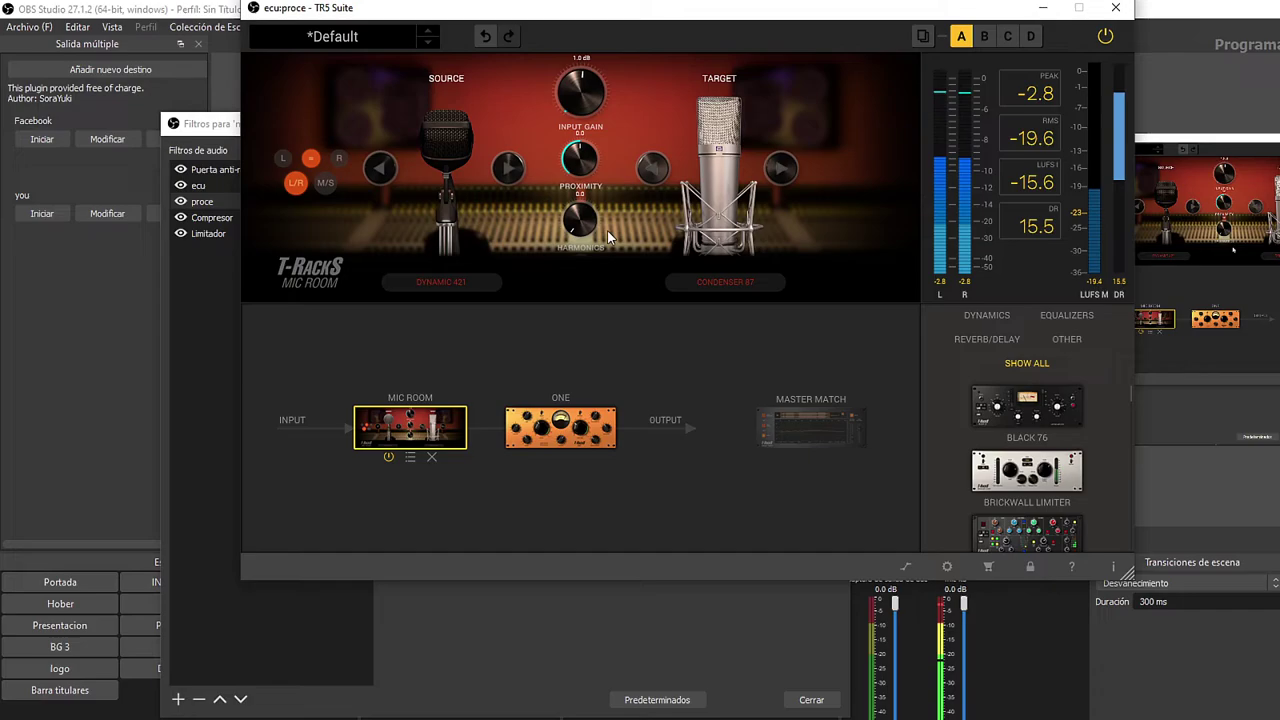
{"action": "left_click", "coordinate": [503, 170]}
{"action": "left_click", "coordinate": [503, 170]}
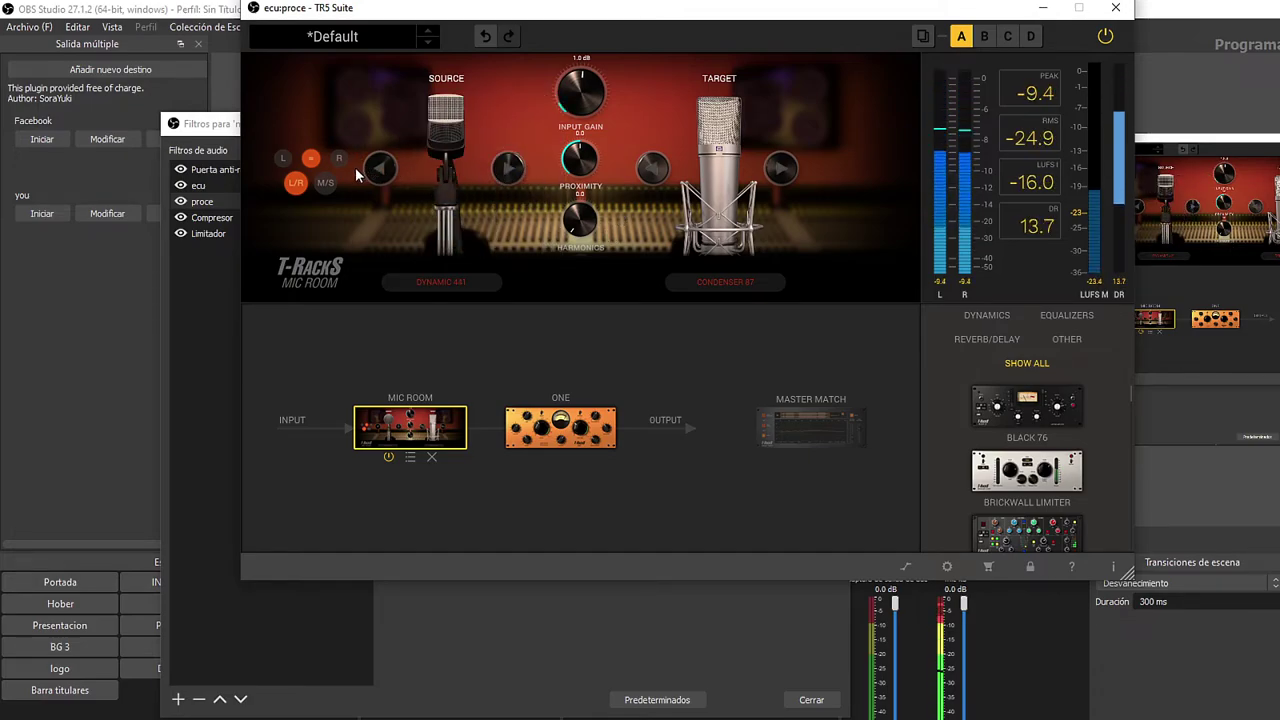
{"action": "left_click", "coordinate": [505, 172]}
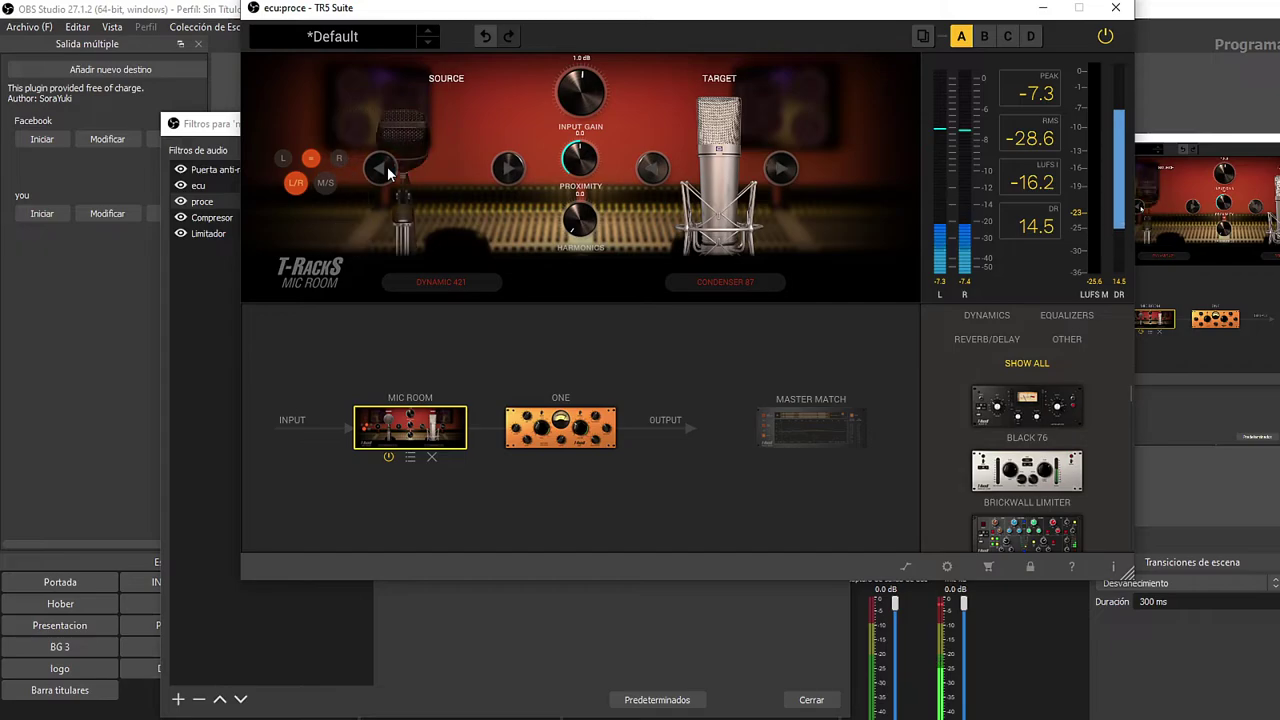
{"action": "left_click", "coordinate": [513, 168]}
{"action": "left_click", "coordinate": [513, 168]}
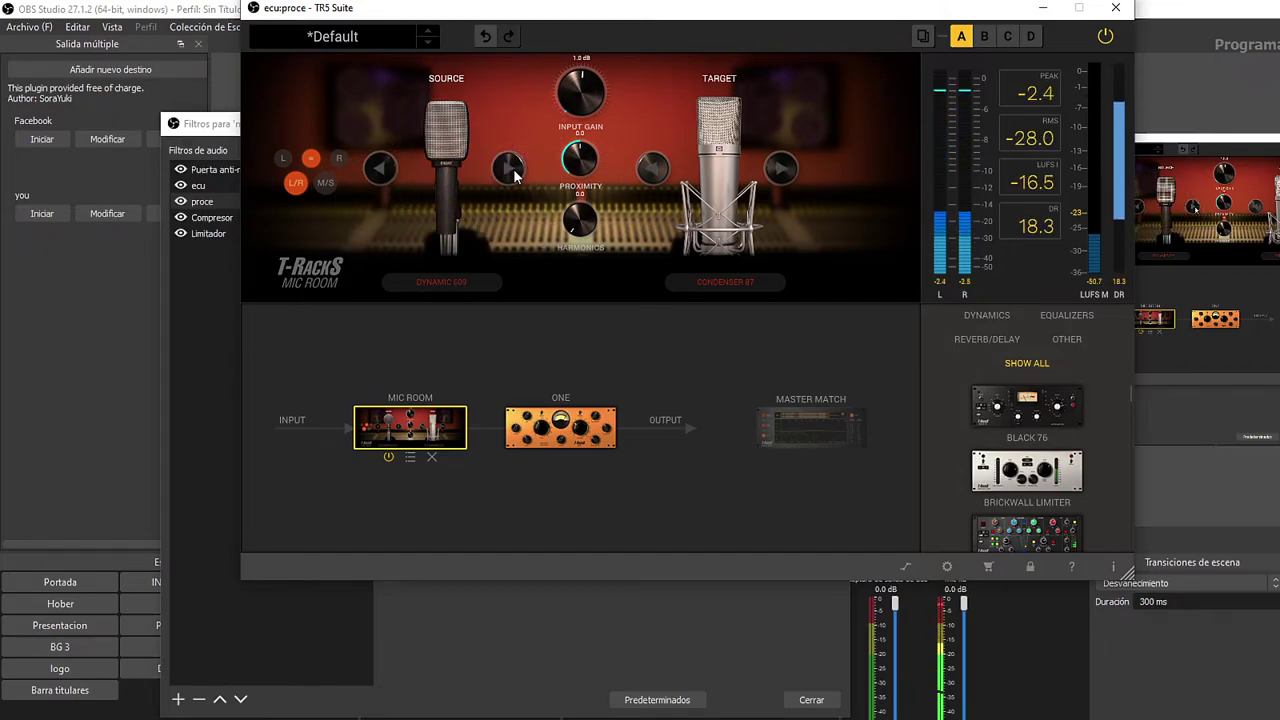
{"action": "left_click", "coordinate": [513, 168]}
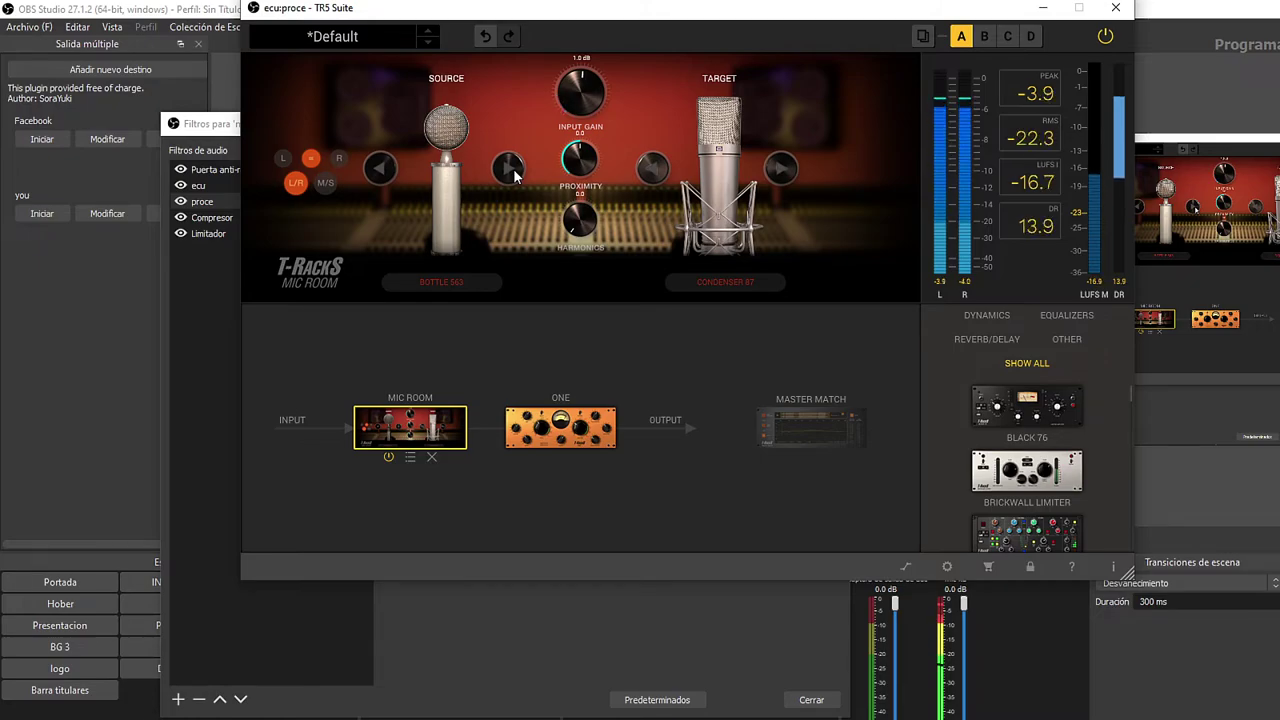
{"action": "left_click", "coordinate": [513, 168]}
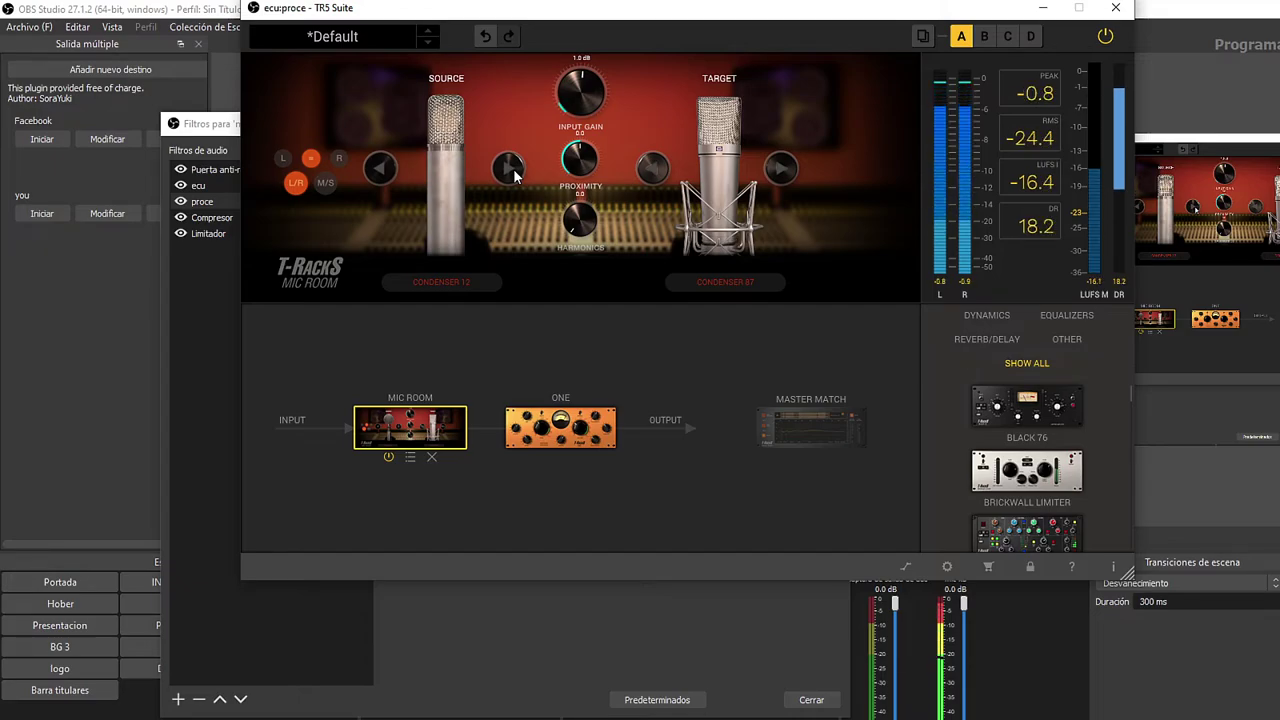
{"action": "left_click", "coordinate": [513, 168]}
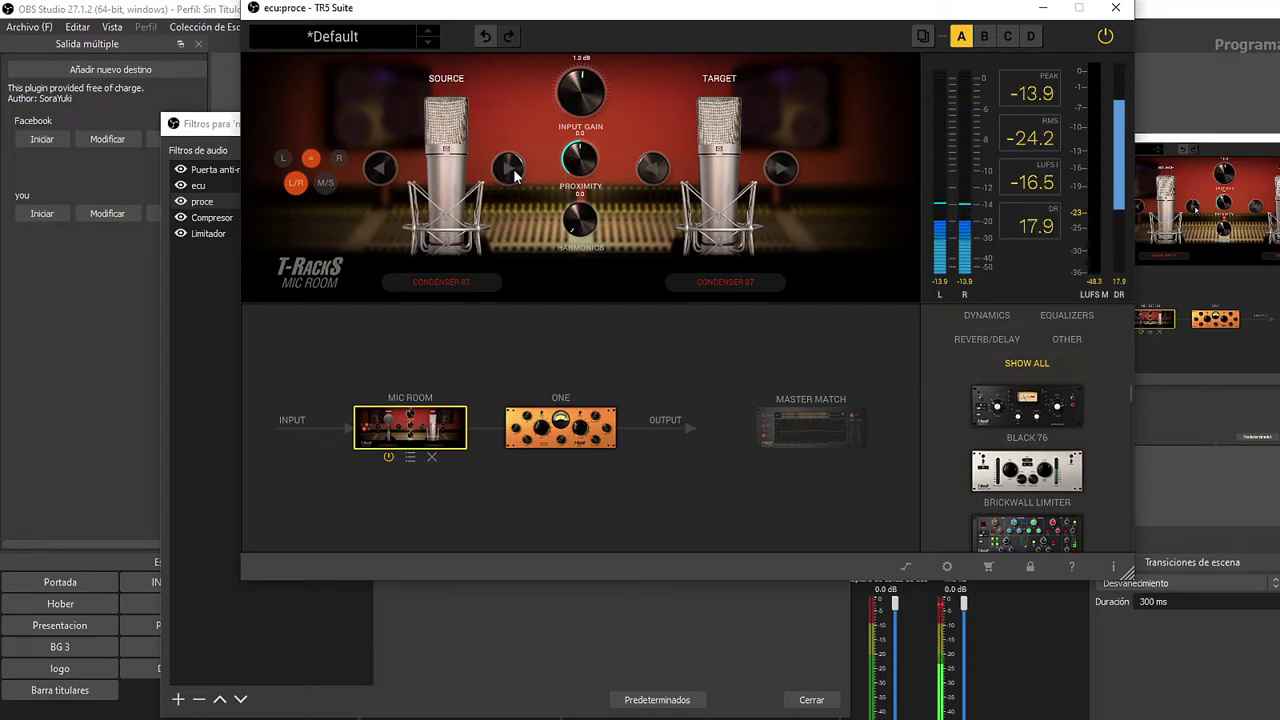
{"action": "left_click", "coordinate": [381, 168]}
{"action": "left_click", "coordinate": [381, 168]}
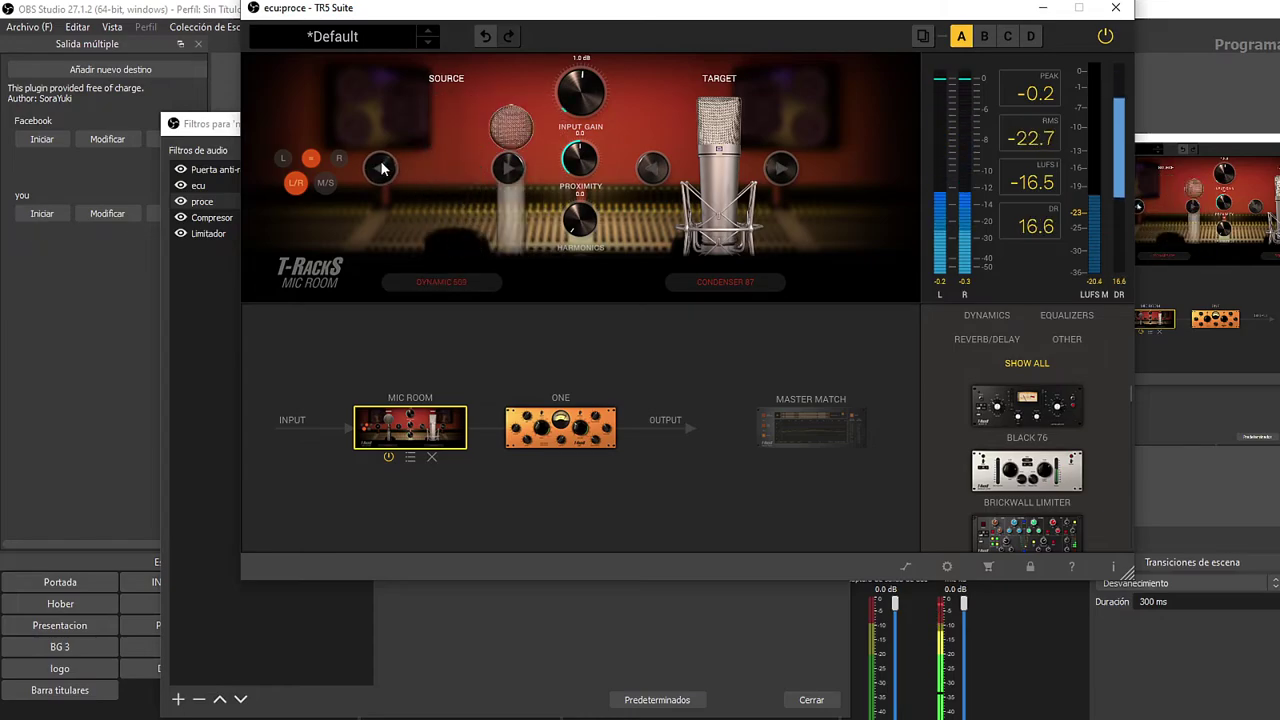
{"action": "left_click", "coordinate": [381, 168]}
{"action": "left_click", "coordinate": [381, 168]}
{"action": "left_click", "coordinate": [381, 168]}
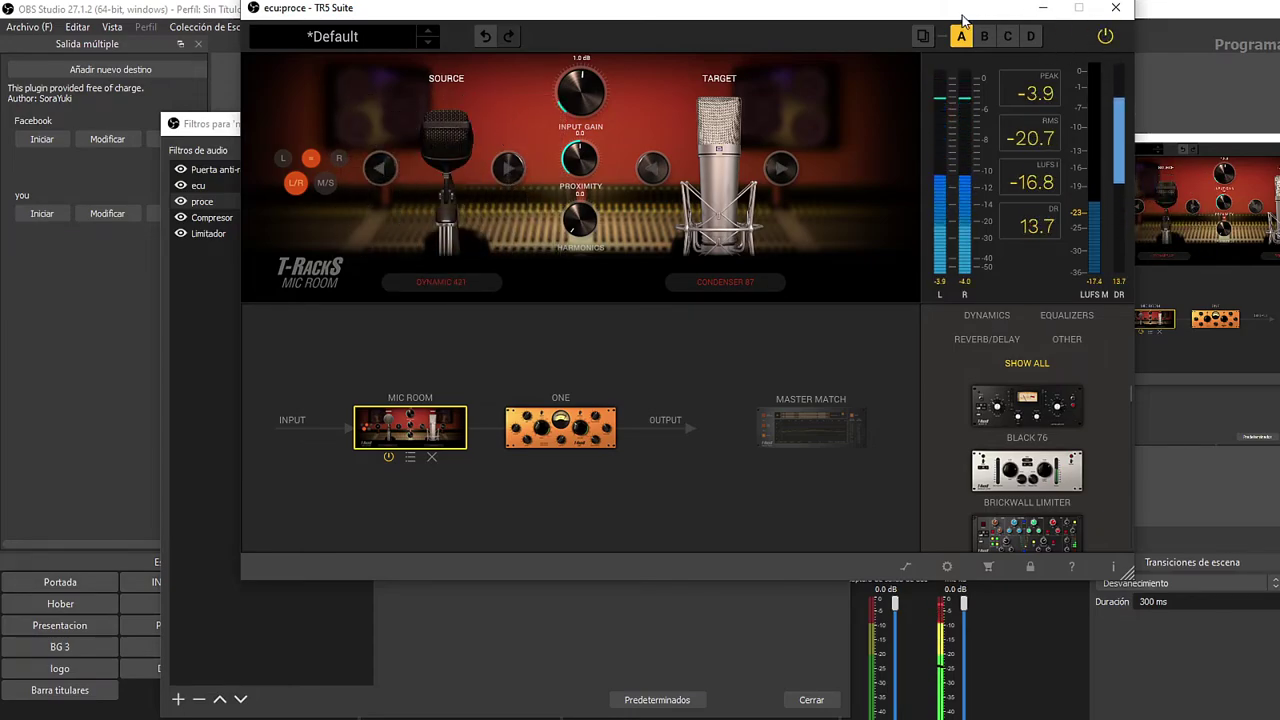
Return from the TR5 Suite interface to the mic ka filter list and disable the proce filter
{"action": "left_click_drag", "start_coordinate": [947, 12], "coordinate": [1006, 95]}
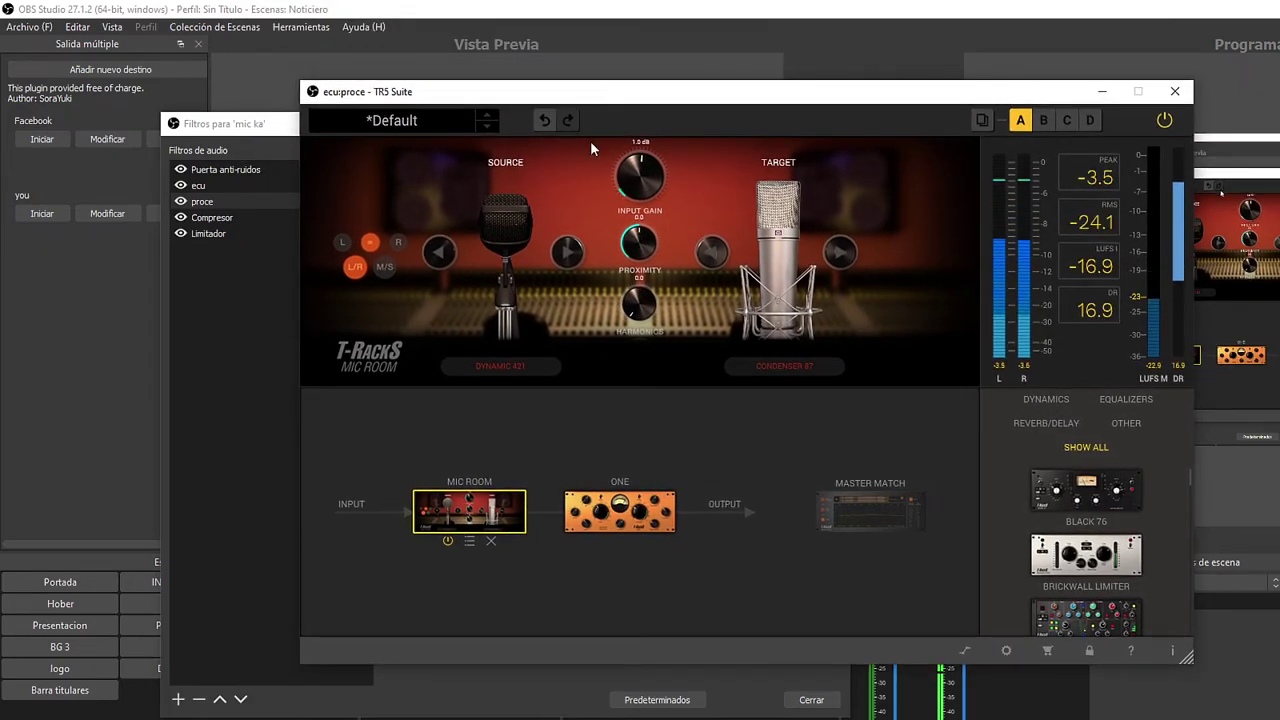
{"action": "left_click", "coordinate": [230, 123]}
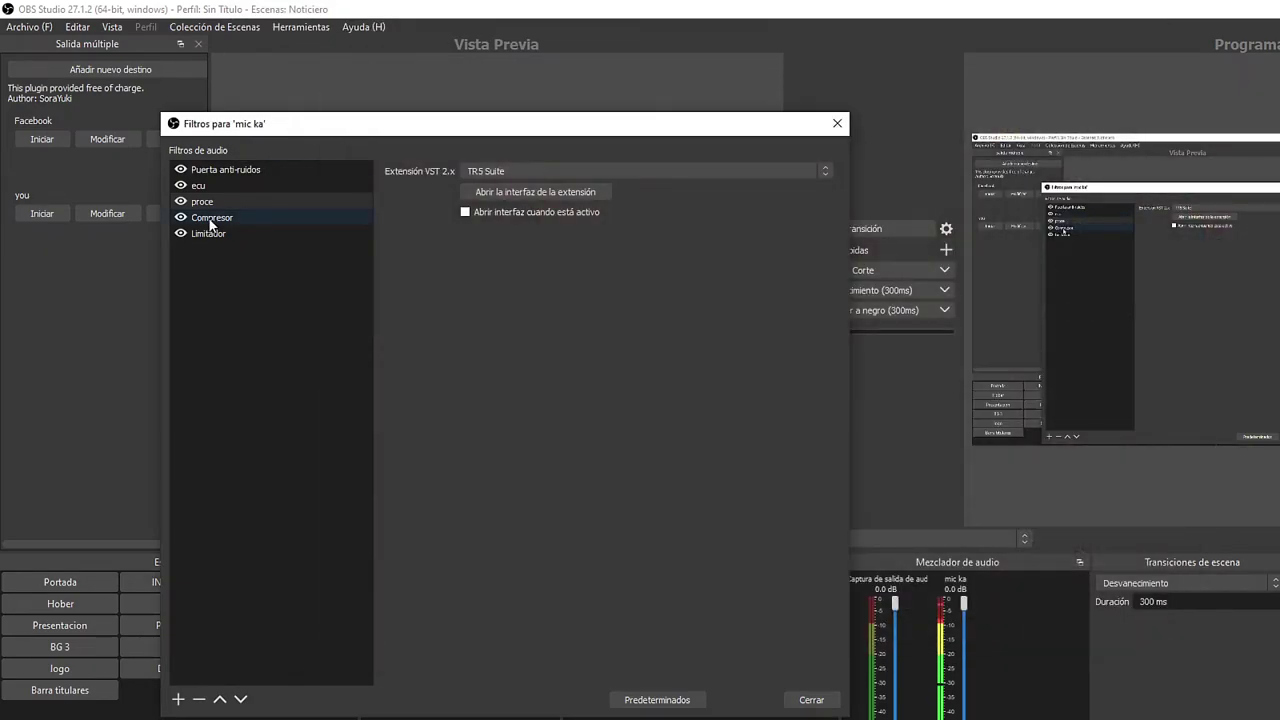
{"action": "left_click", "coordinate": [181, 201]}
Examine the ecu filter's equalizer curve in its FabFilter Pro-Q 2 interface and close the plug-in window
{"action": "left_click_drag", "start_coordinate": [428, 129], "coordinate": [481, 145]}
{"action": "left_click", "coordinate": [296, 204]}
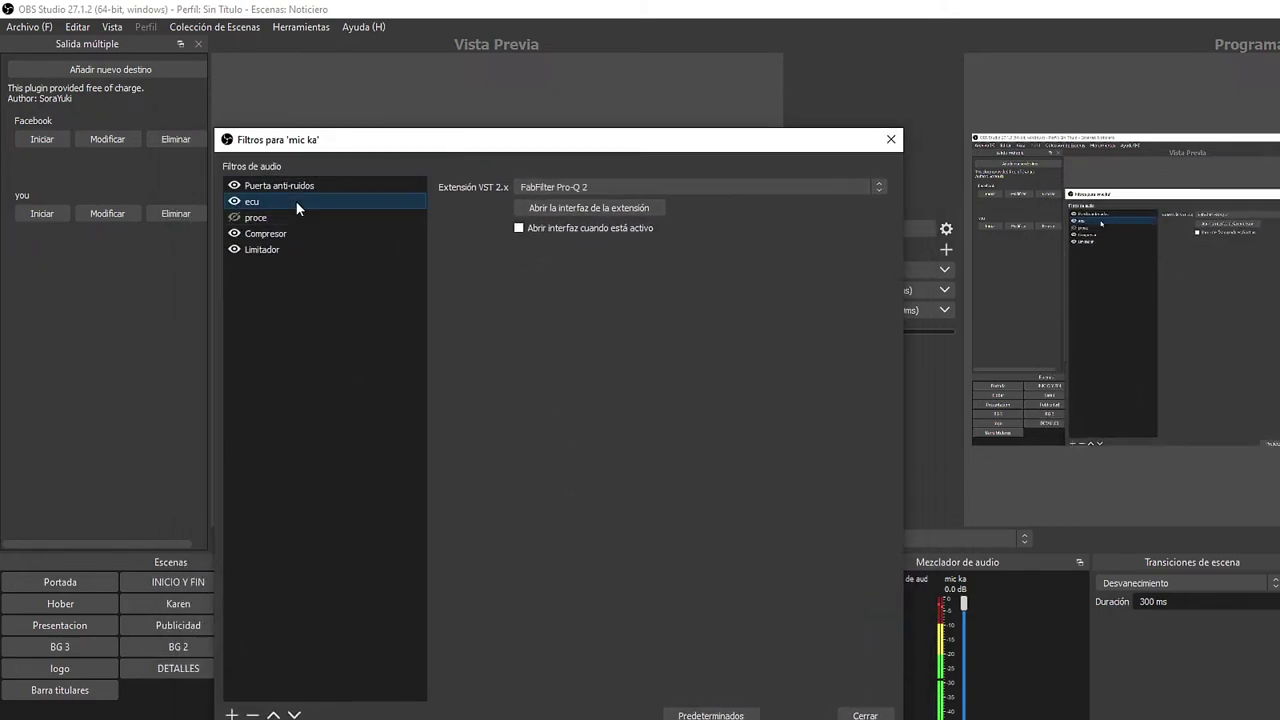
{"action": "left_click", "coordinate": [545, 210]}
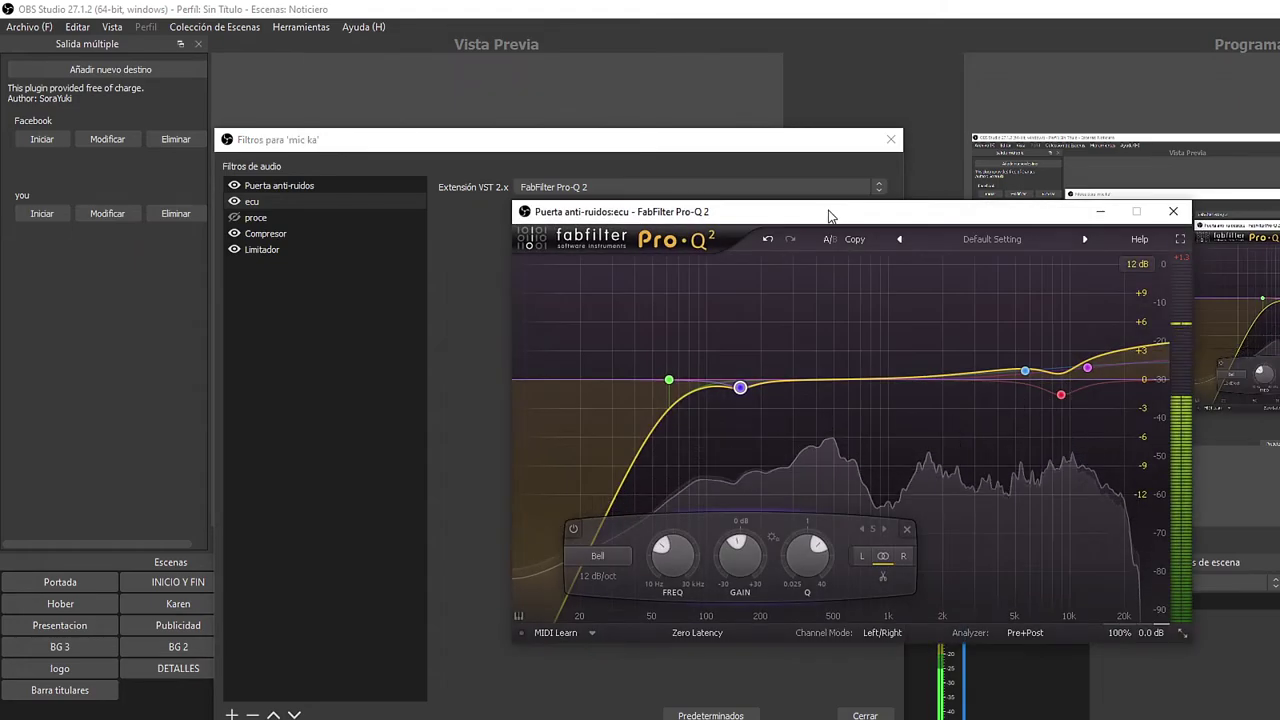
{"action": "left_click_drag", "start_coordinate": [828, 215], "coordinate": [616, 119]}
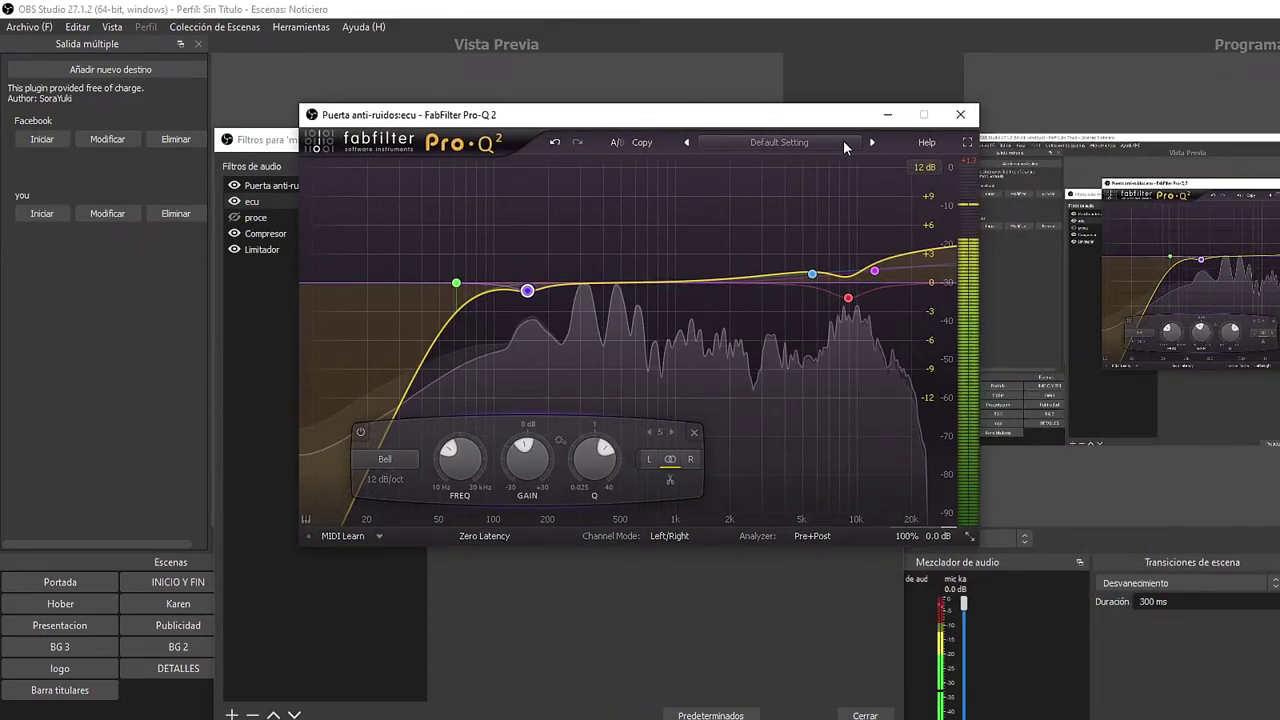
{"action": "left_click", "coordinate": [961, 115]}
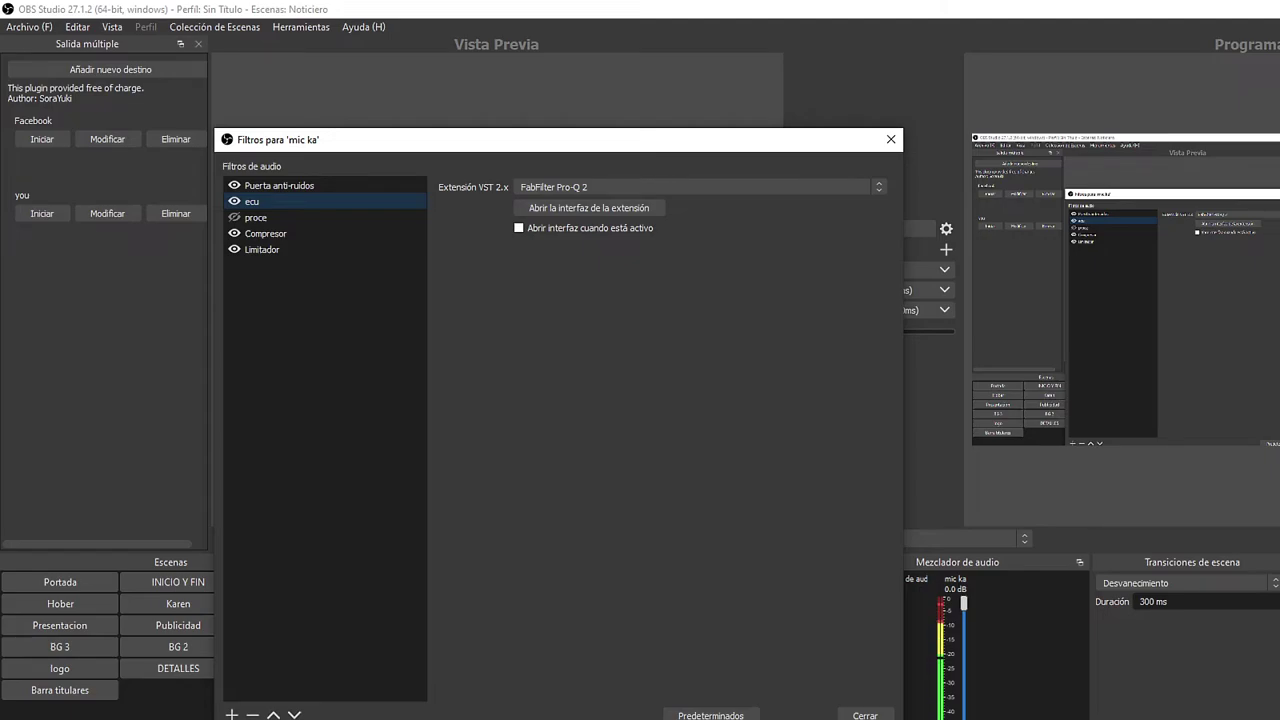
Set mic ka's audio monitoring to Monitorización y salida in the advanced audio properties
{"action": "right_click", "coordinate": [946, 580]}
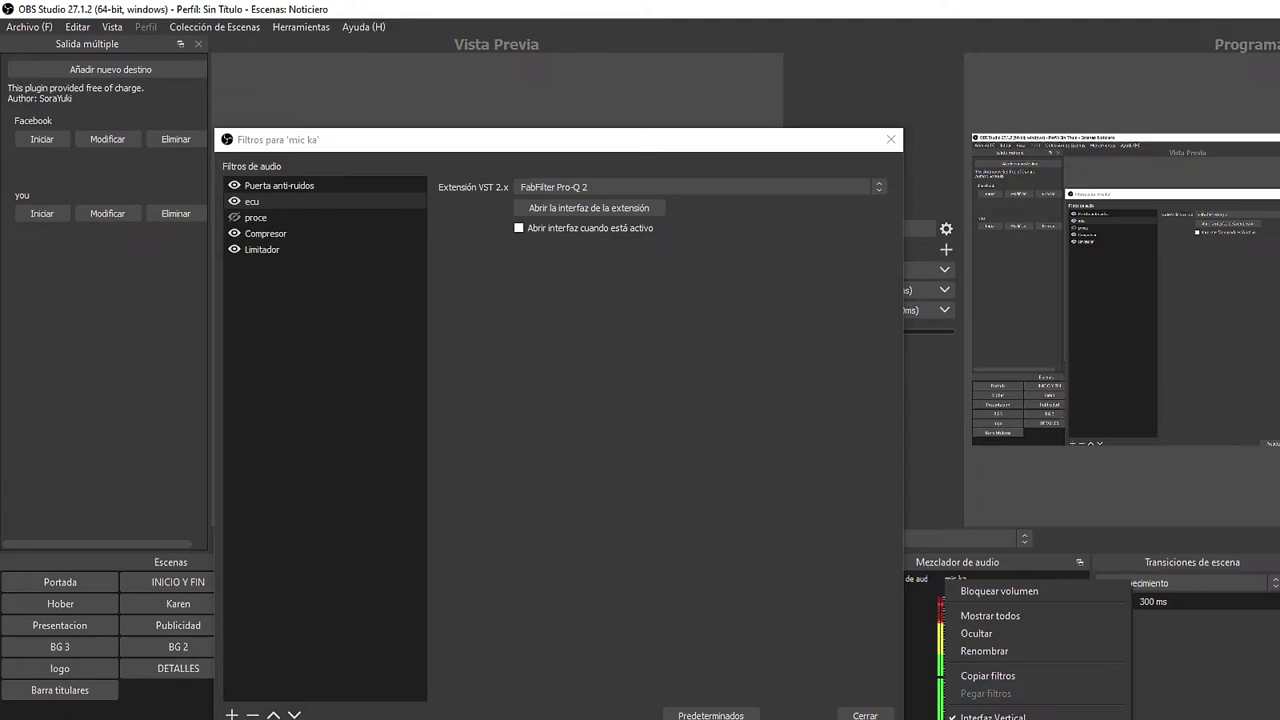
{"action": "left_click", "coordinate": [995, 718]}
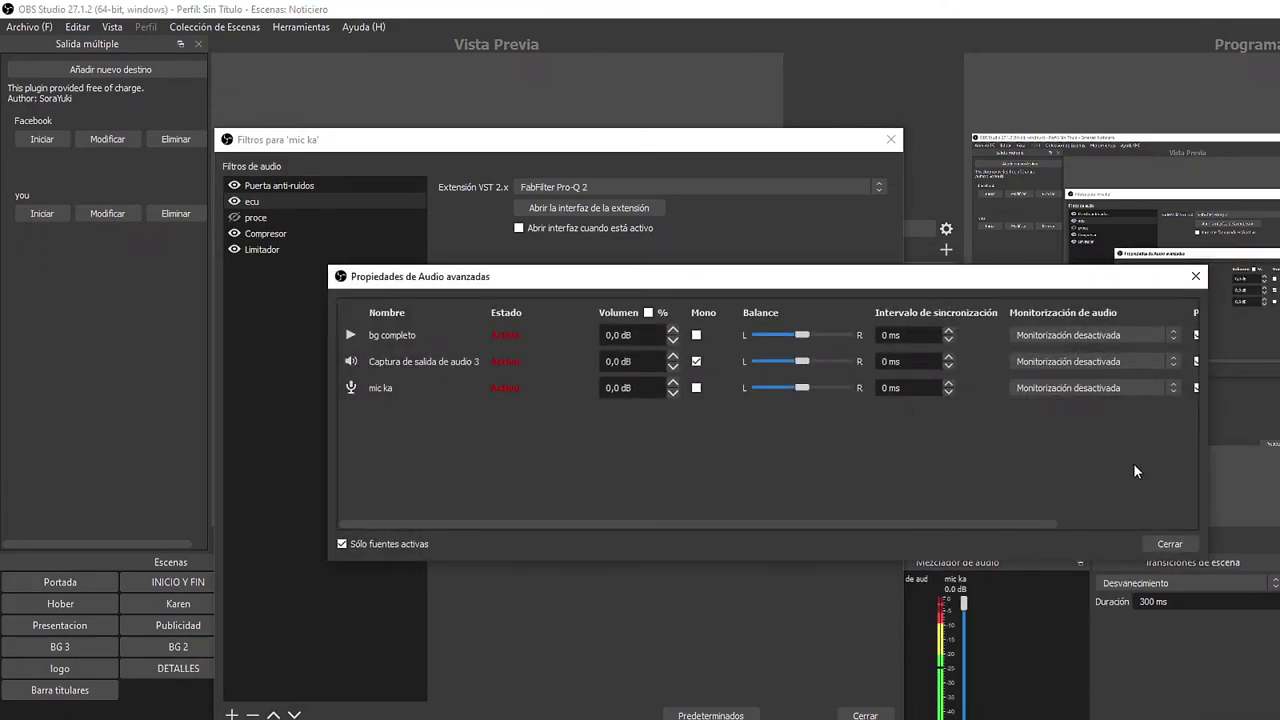
{"action": "left_click", "coordinate": [1079, 387]}
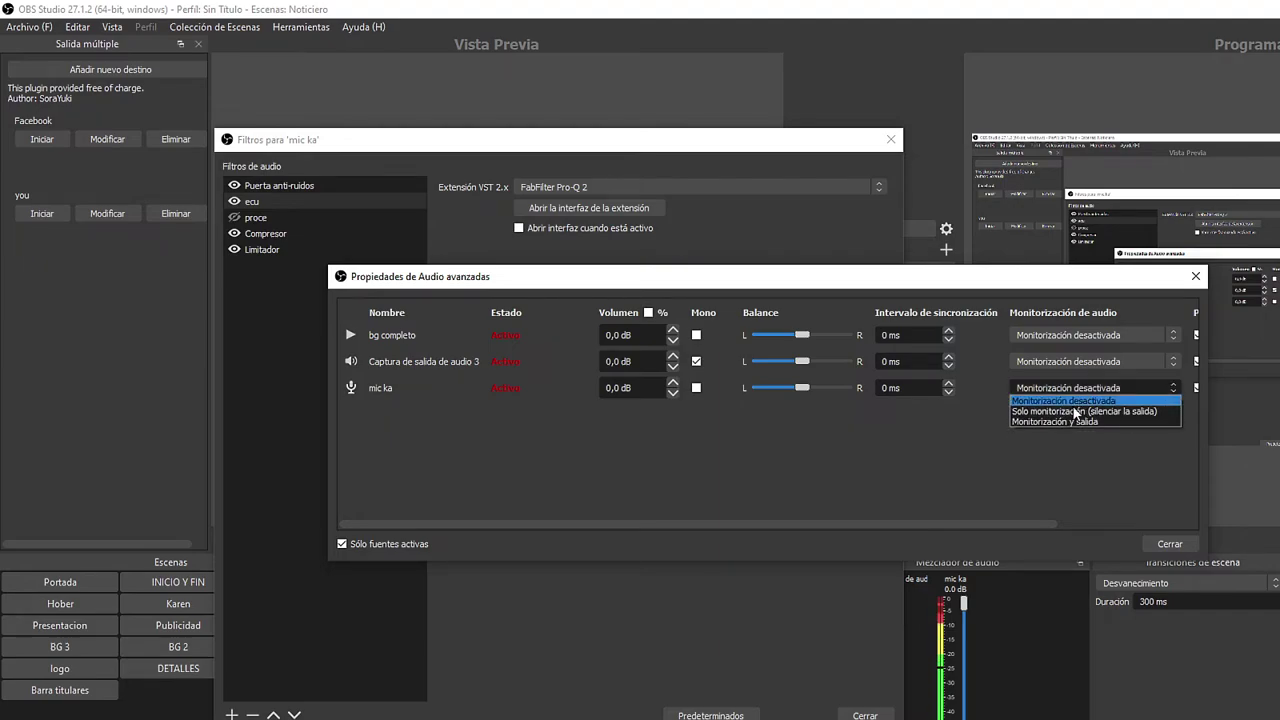
{"action": "left_click", "coordinate": [1066, 417]}
{"action": "left_click", "coordinate": [1170, 543]}
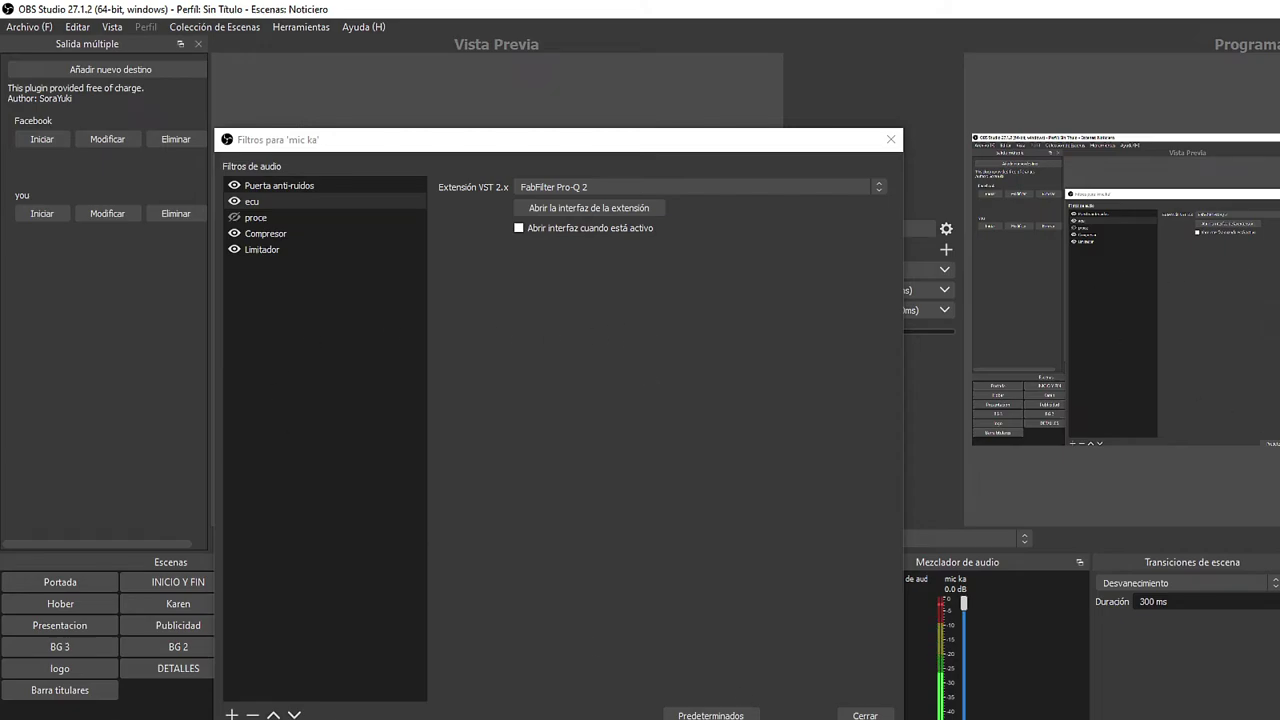
Lower mic ka's synchronization offset to -71 ms in a widened advanced audio properties window
{"action": "right_click", "coordinate": [950, 585]}
{"action": "left_click", "coordinate": [1000, 718]}
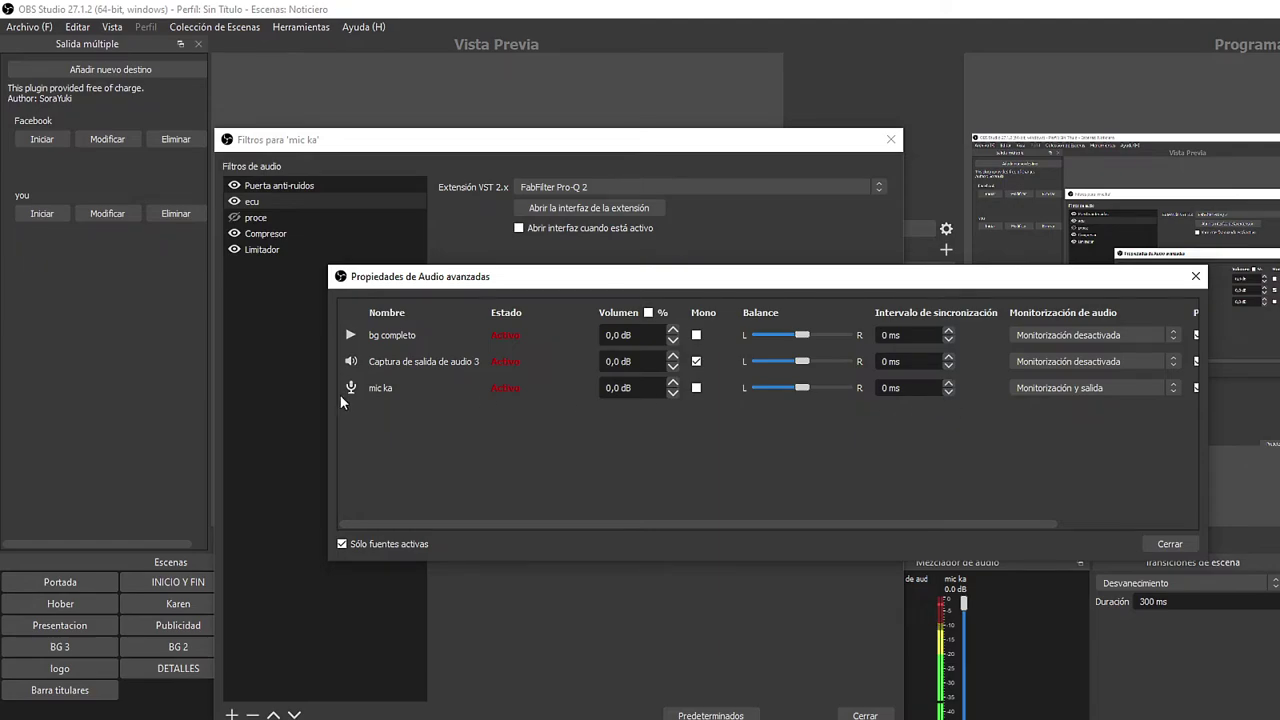
{"action": "left_click", "coordinate": [943, 388]}
{"action": "left_click", "coordinate": [943, 388]}
{"action": "left_click", "coordinate": [1170, 543]}
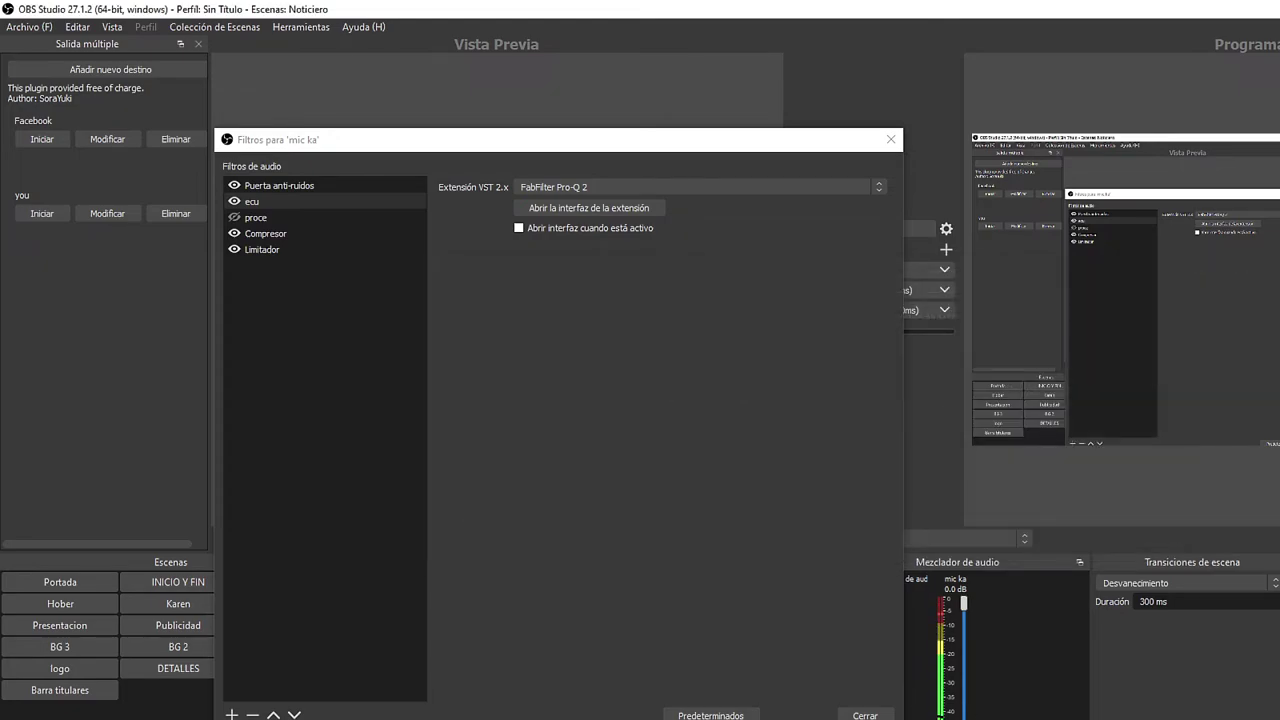
{"action": "right_click", "coordinate": [942, 584]}
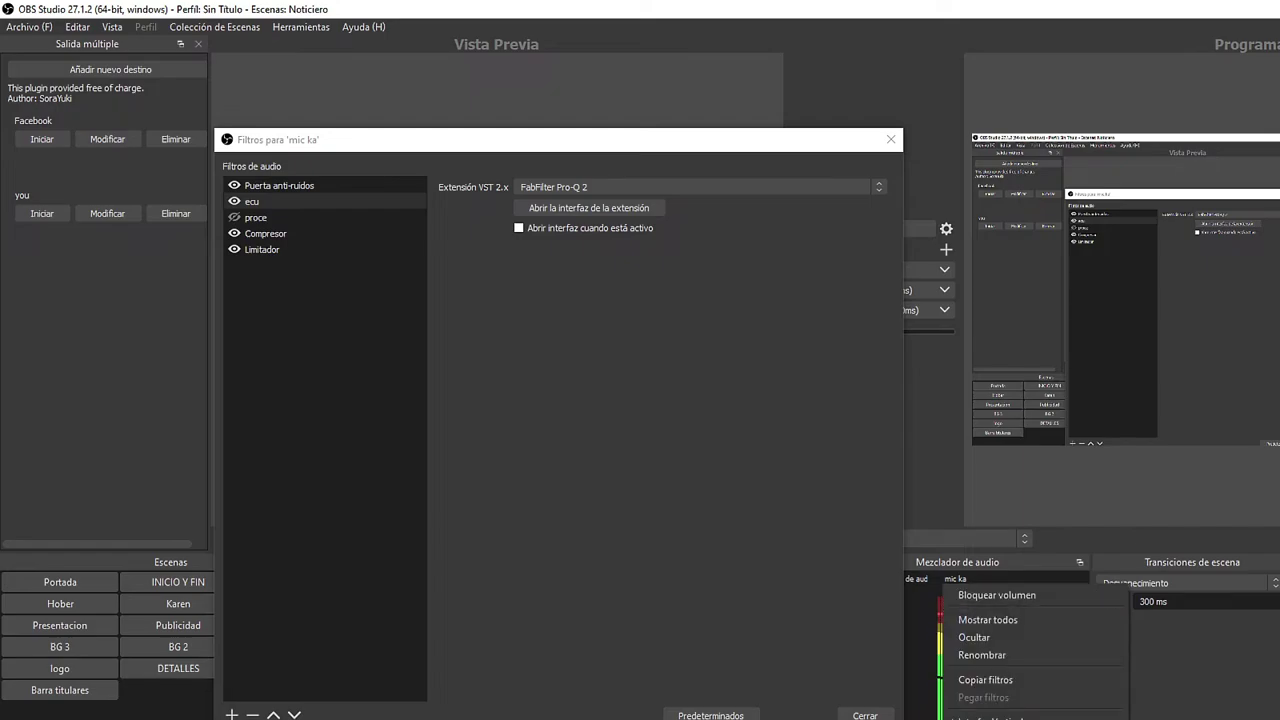
{"action": "left_click", "coordinate": [990, 719]}
{"action": "left_click", "coordinate": [948, 392]}
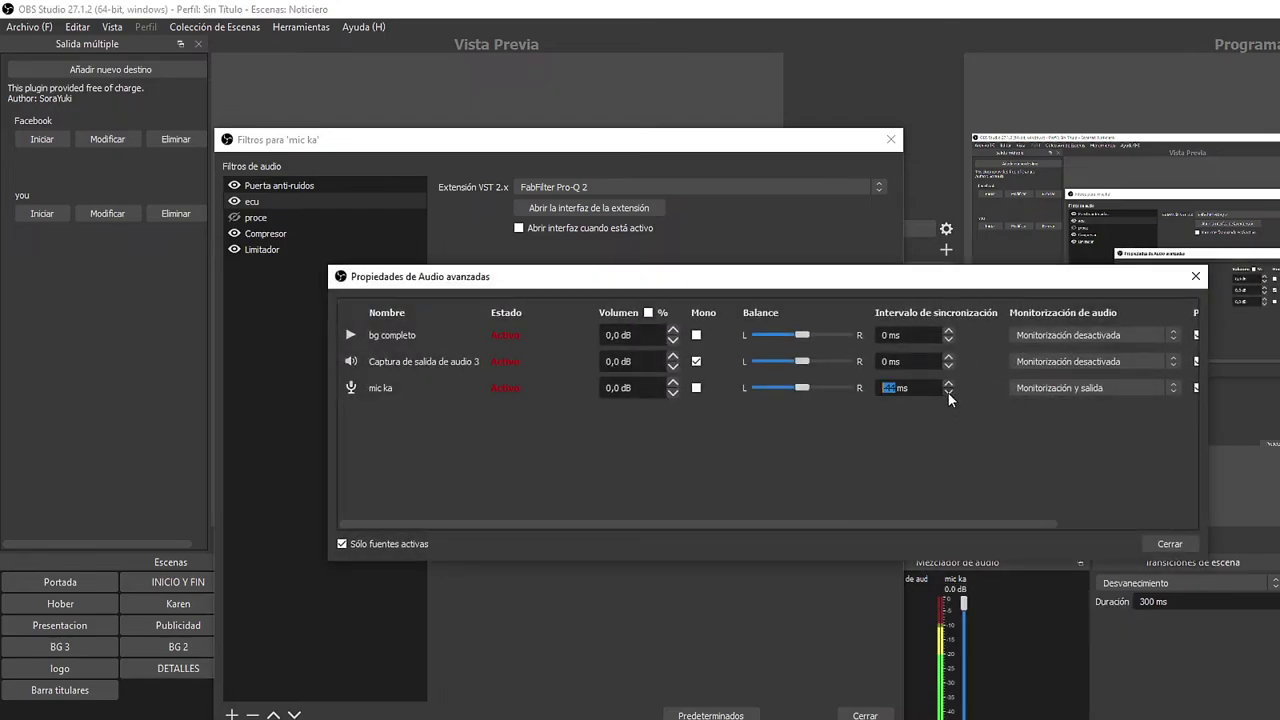
{"action": "left_click", "coordinate": [949, 392]}
{"action": "left_click", "coordinate": [949, 392]}
{"action": "left_click_drag", "start_coordinate": [328, 488], "coordinate": [125, 517]}
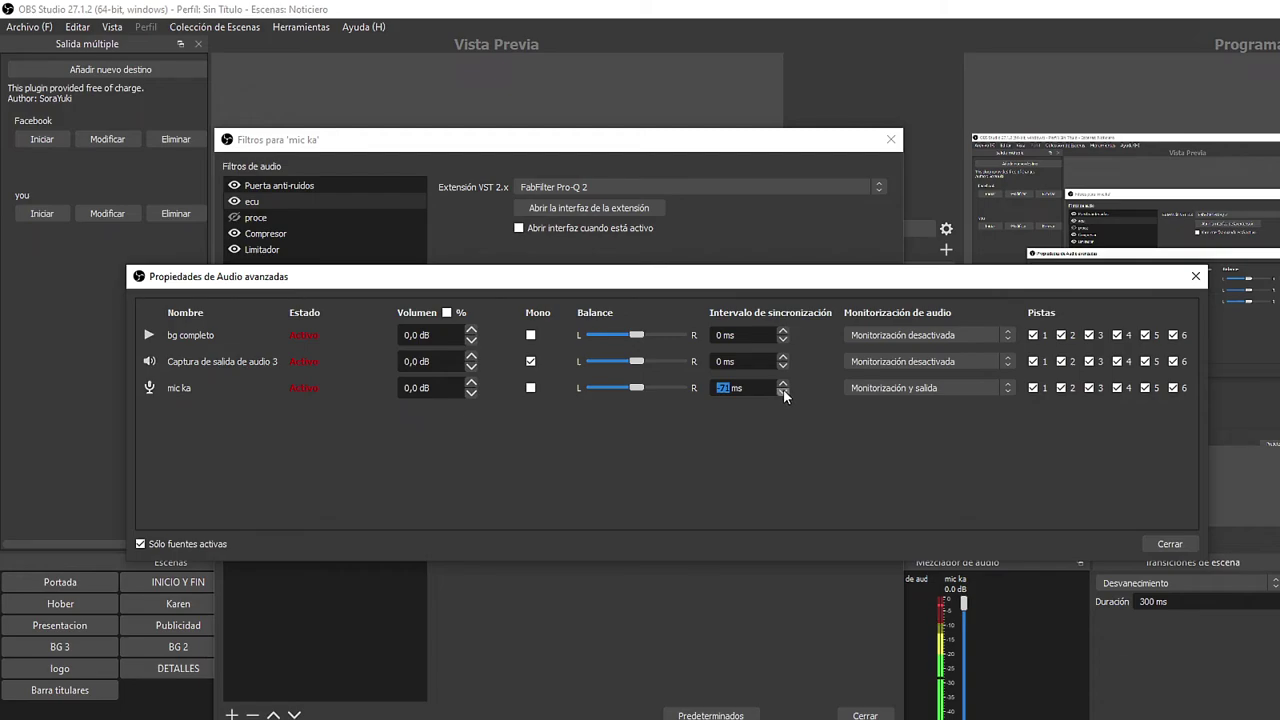
Move the filters window aside and set mic ka's synchronization offset to -200 ms
{"action": "left_click_drag", "start_coordinate": [775, 150], "coordinate": [613, 116]}
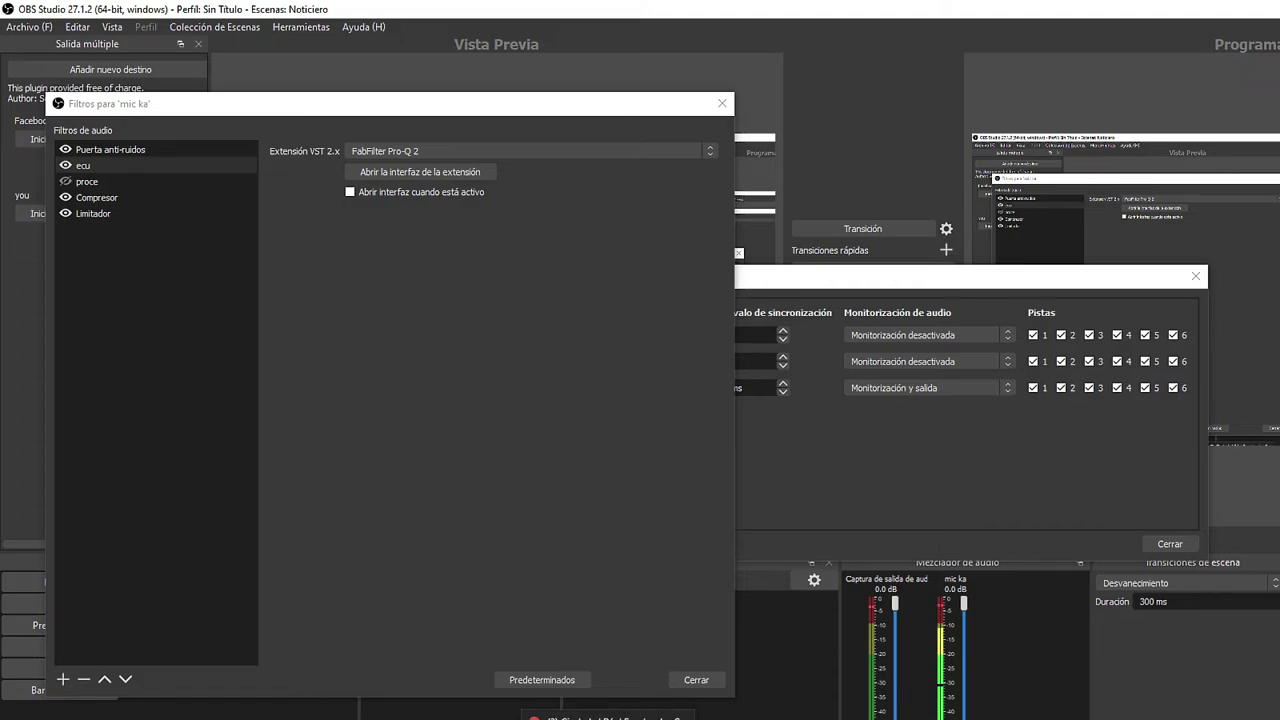
{"action": "left_click", "coordinate": [862, 488]}
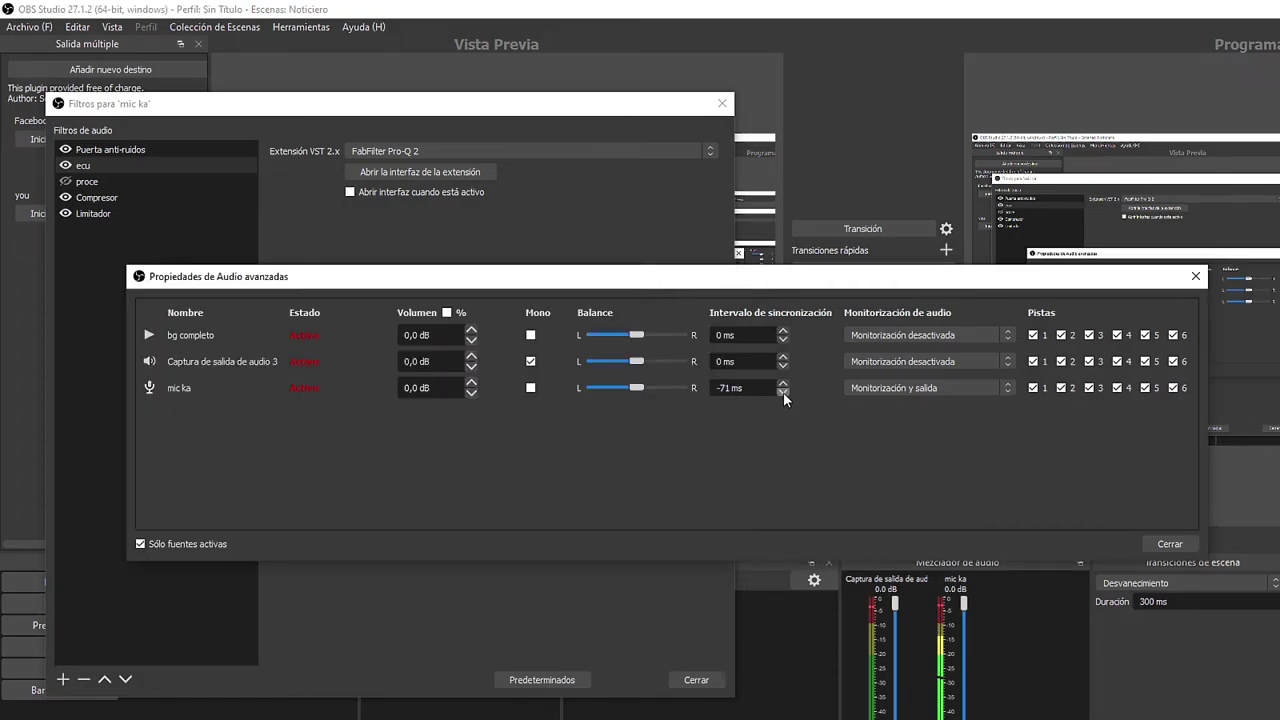
{"action": "left_click_drag", "start_coordinate": [730, 388], "coordinate": [695, 388]}
{"action": "type", "text": "-200"}
{"action": "left_click", "coordinate": [1168, 544]}
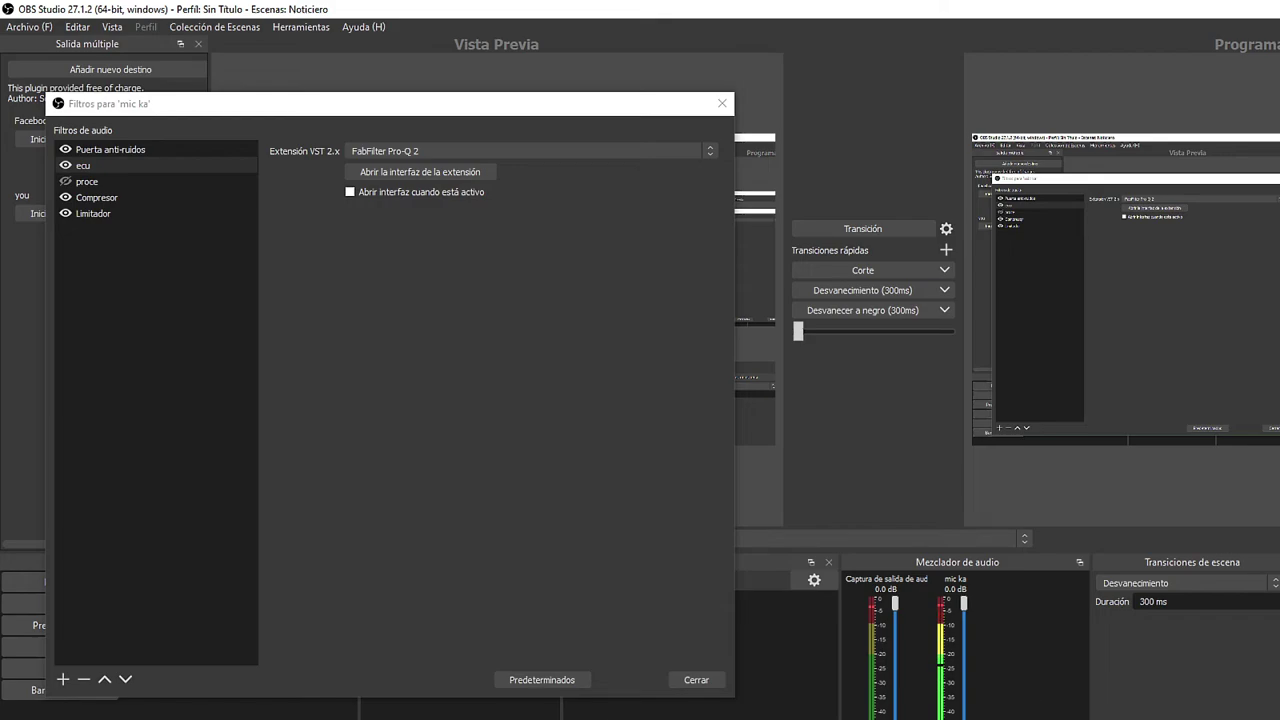
Set mic ka's synchronization offset to 200 ms in the advanced audio properties
{"action": "right_click", "coordinate": [948, 580]}
{"action": "left_click", "coordinate": [1000, 719]}
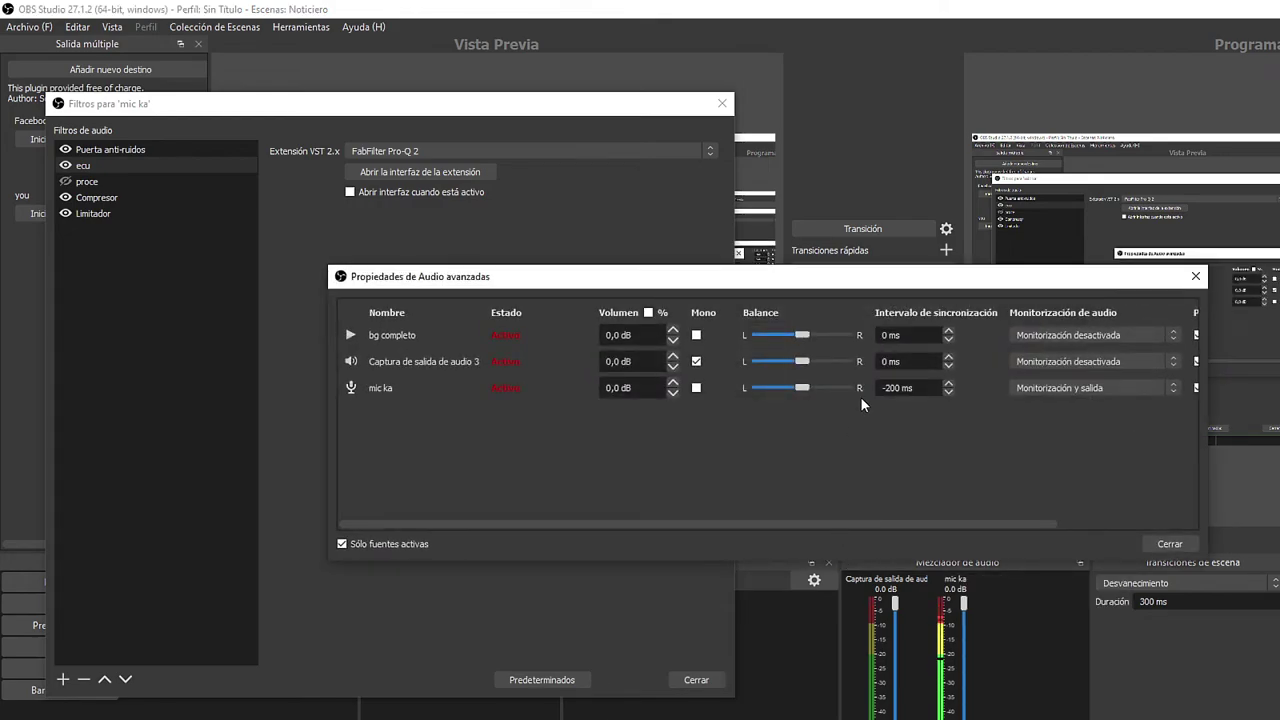
{"action": "left_click_drag", "start_coordinate": [903, 387], "coordinate": [817, 387]}
{"action": "key", "text": "BackSpace"}
{"action": "type", "text": "200"}
{"action": "left_click", "coordinate": [1168, 544]}
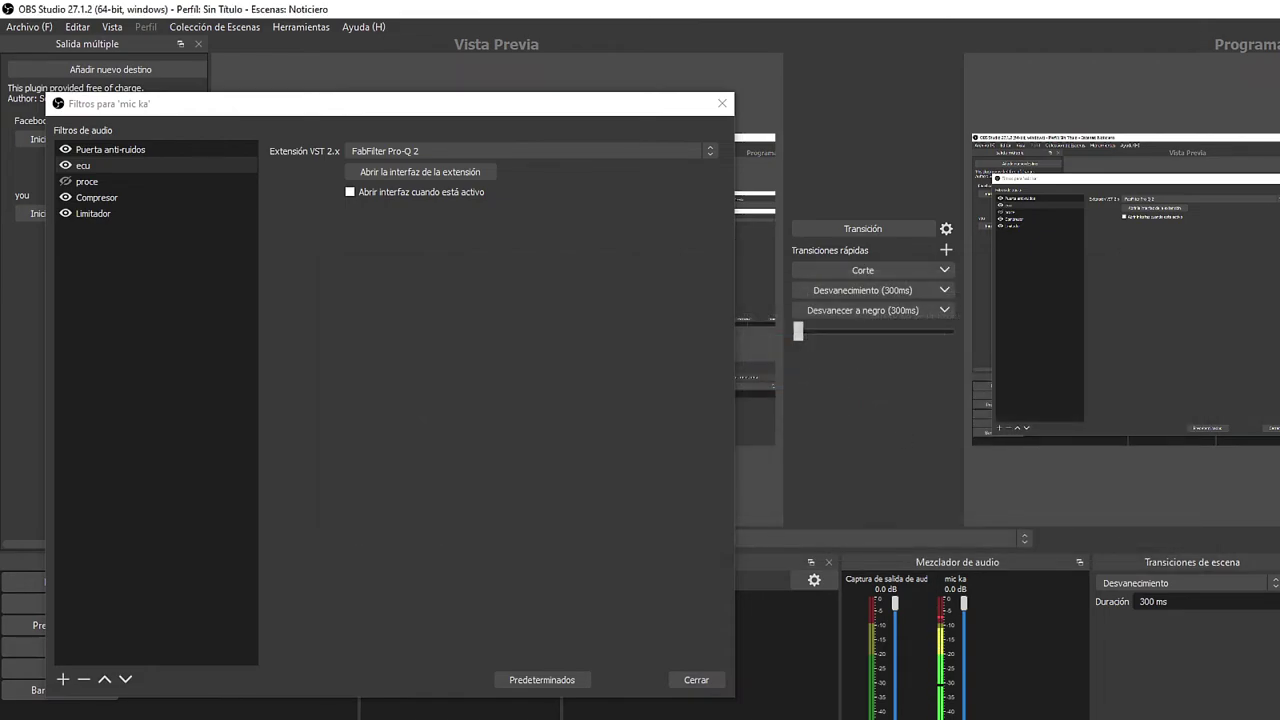
Set mic ka's synchronization offset to 1000 ms in the advanced audio properties
{"action": "right_click", "coordinate": [940, 575]}
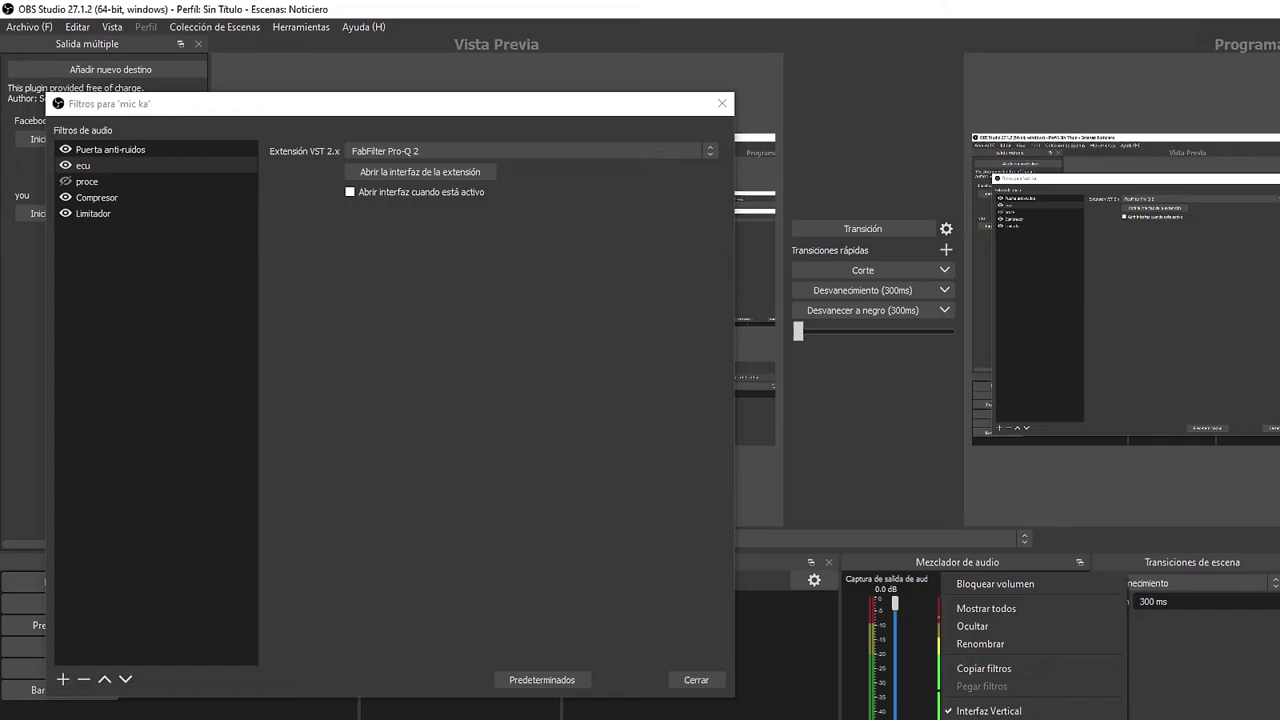
{"action": "left_click", "coordinate": [990, 716]}
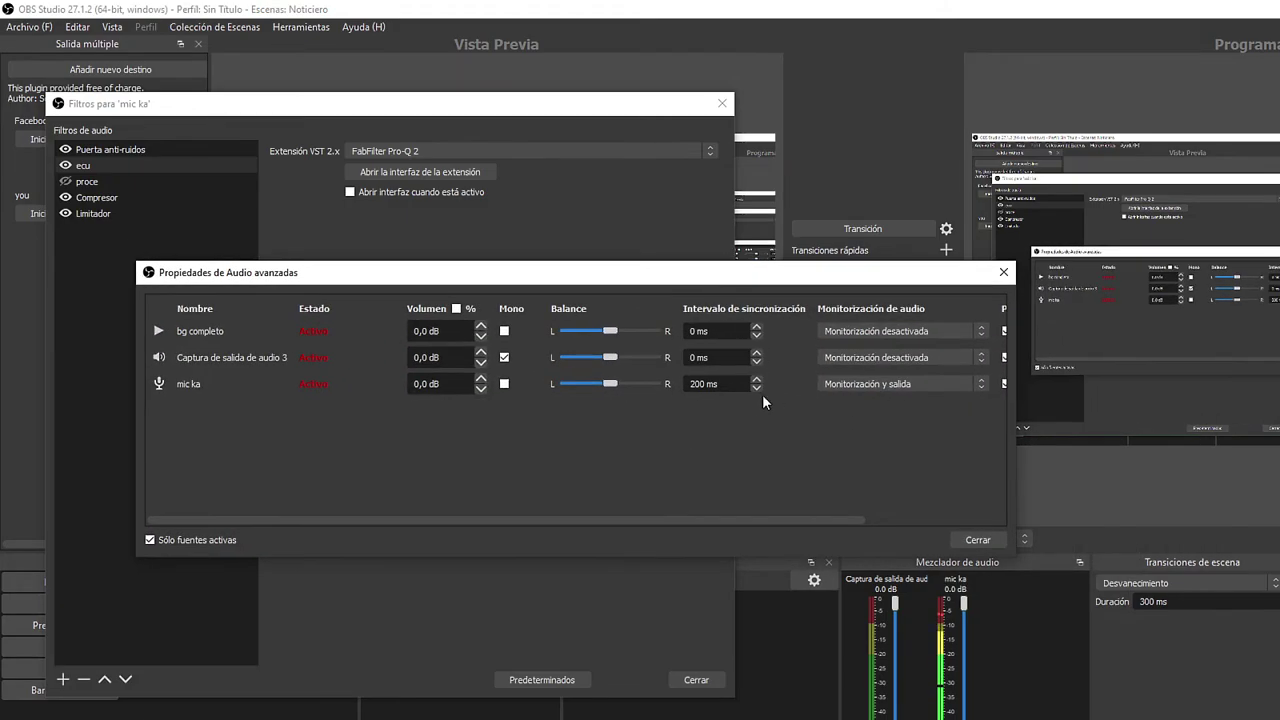
{"action": "left_click", "coordinate": [756, 379]}
{"action": "type", "text": "1000"}
{"action": "left_click", "coordinate": [980, 538]}
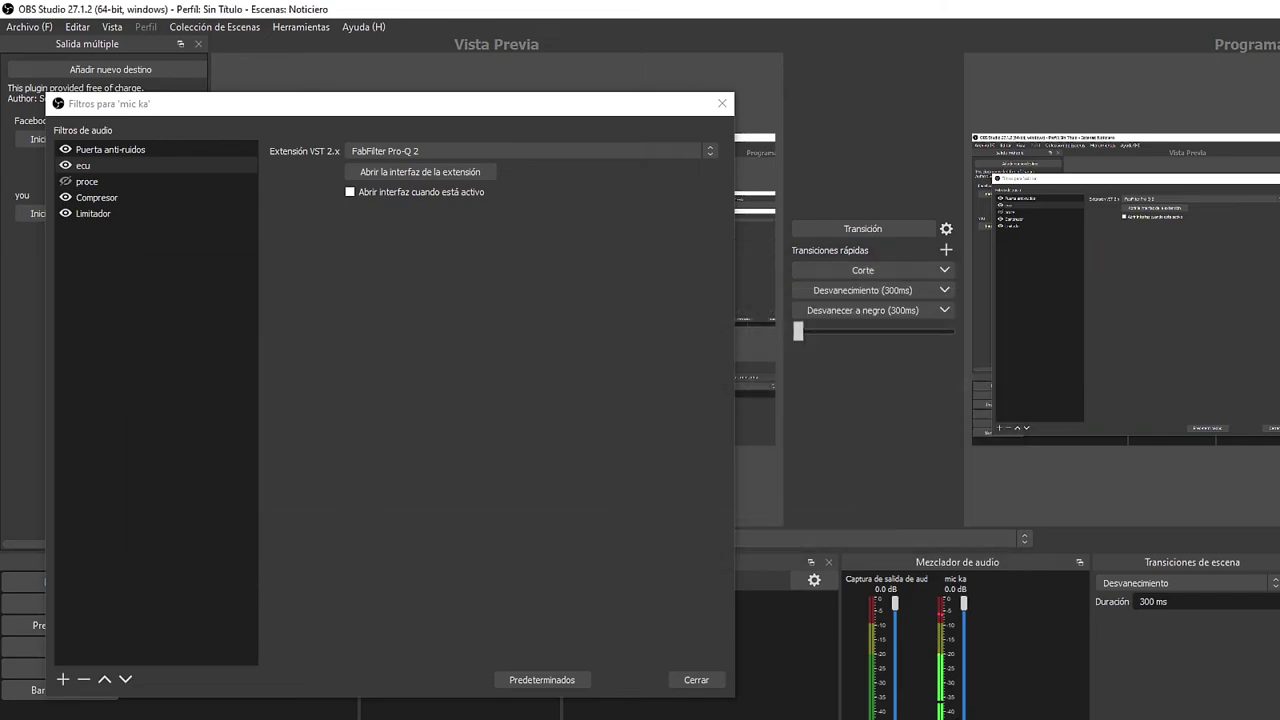
Set mic ka's synchronization offset to 0 ms and close the advanced audio properties
{"action": "right_click", "coordinate": [938, 578]}
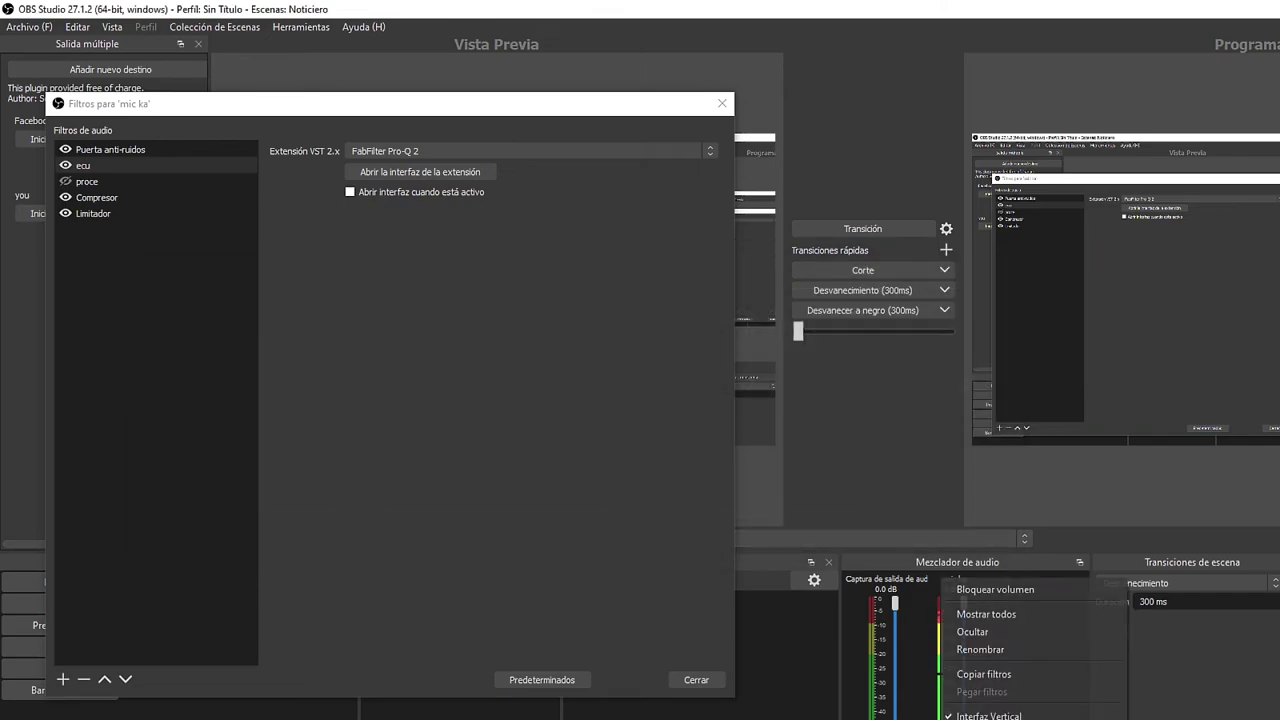
{"action": "left_click", "coordinate": [1088, 693]}
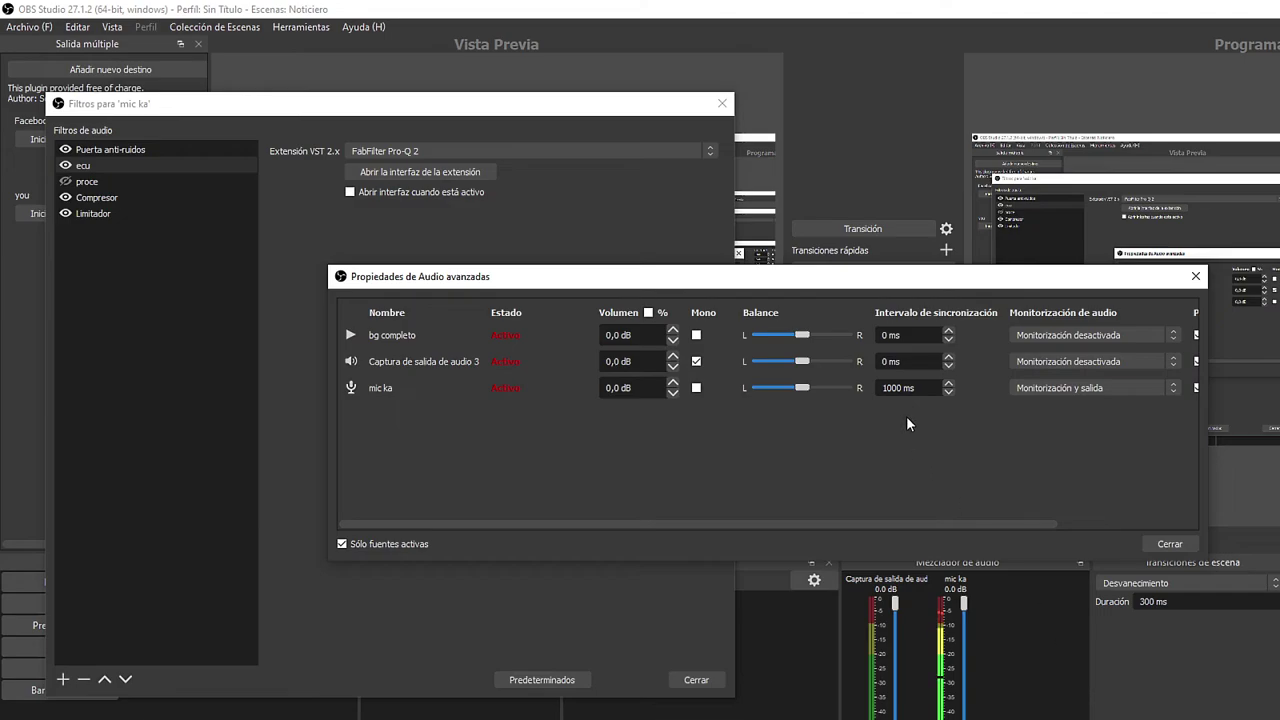
{"action": "key", "text": "Return"}
{"action": "left_click_drag", "start_coordinate": [323, 464], "coordinate": [112, 464]}
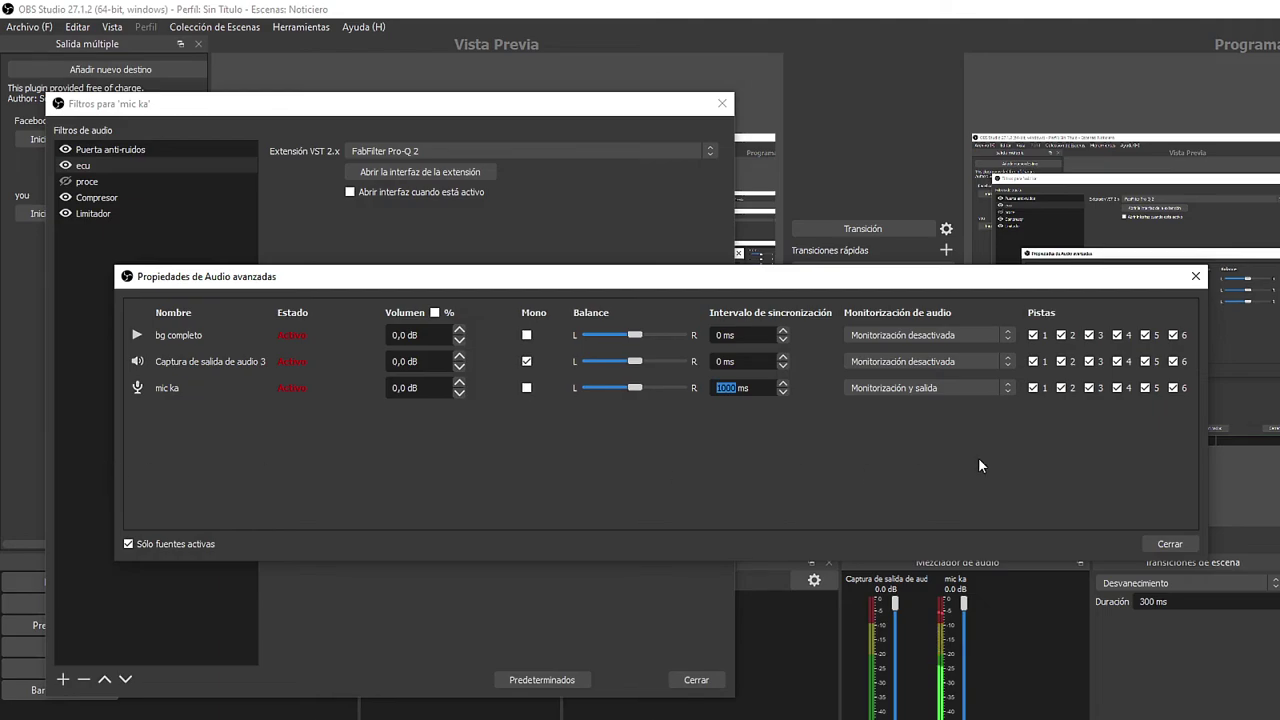
{"action": "type", "text": "0"}
{"action": "left_click", "coordinate": [1160, 543]}
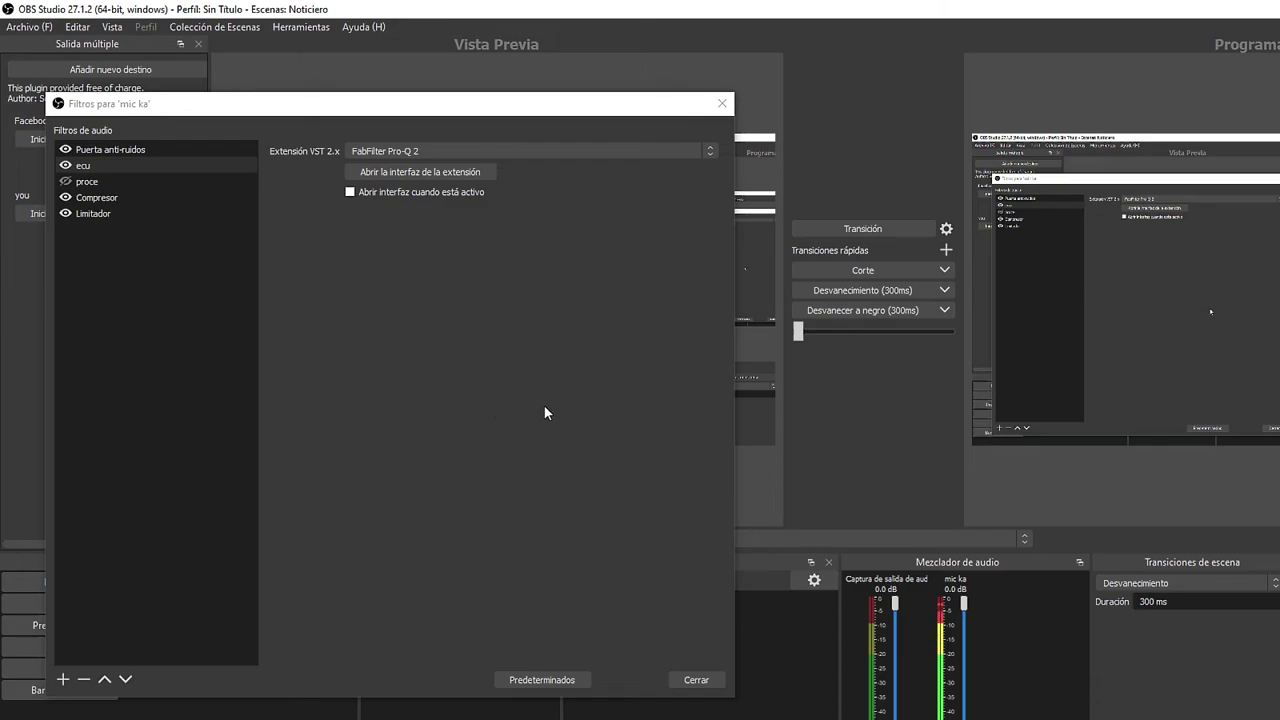
Disable the Limitador, Compresor, ecu and Puerta anti-ruidos filters of mic ka
{"action": "left_click", "coordinate": [95, 184]}
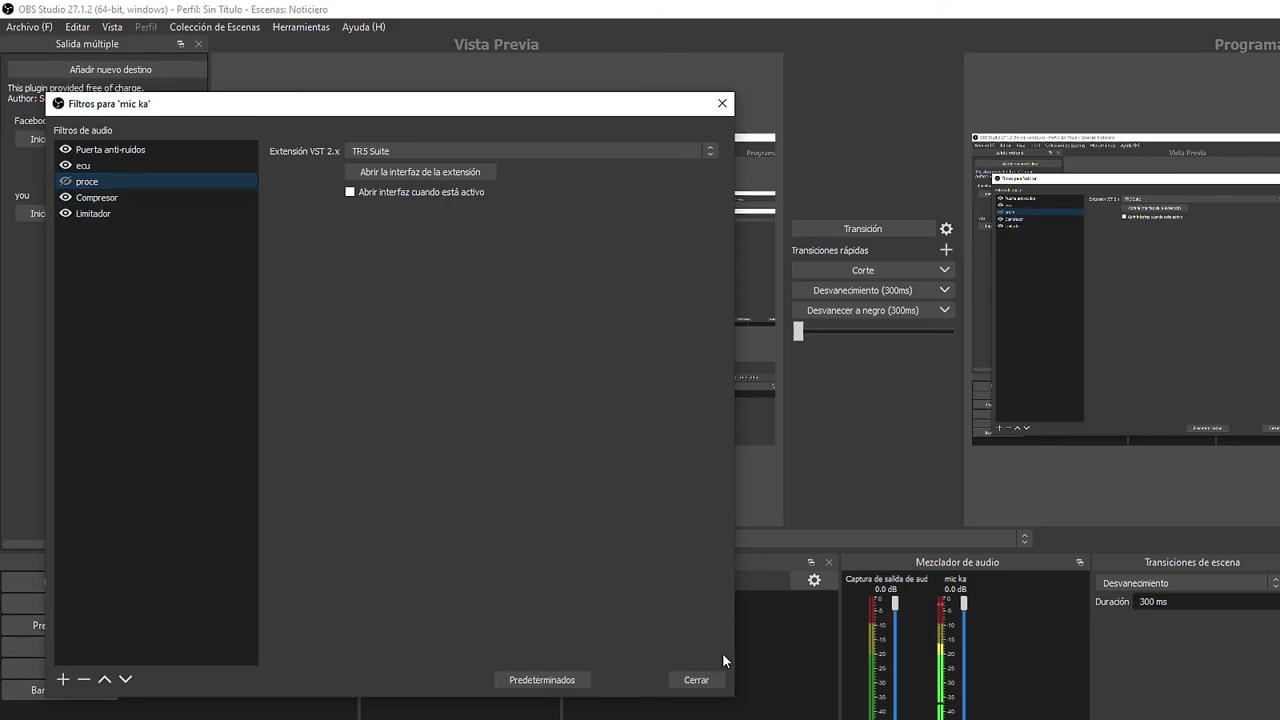
{"action": "left_click", "coordinate": [66, 213]}
{"action": "left_click", "coordinate": [66, 197]}
{"action": "left_click", "coordinate": [66, 165]}
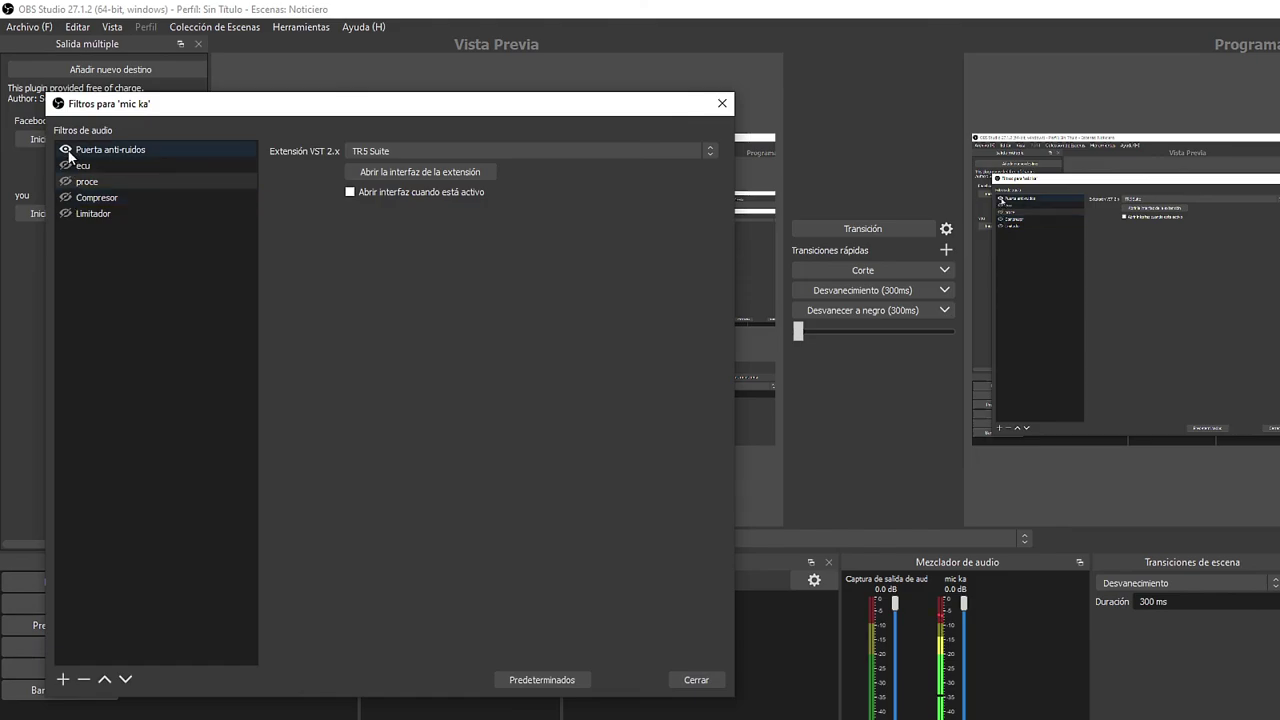
{"action": "left_click", "coordinate": [65, 149]}
Enable the Puerta anti-ruidos and proce filters, leaving the other filters off
{"action": "left_click", "coordinate": [83, 184]}
{"action": "left_click", "coordinate": [66, 149]}
{"action": "left_click", "coordinate": [65, 181]}
Open the proce filter's TR5 Suite interface and position it so the whole plug-in window is in view
{"action": "left_click", "coordinate": [135, 181]}
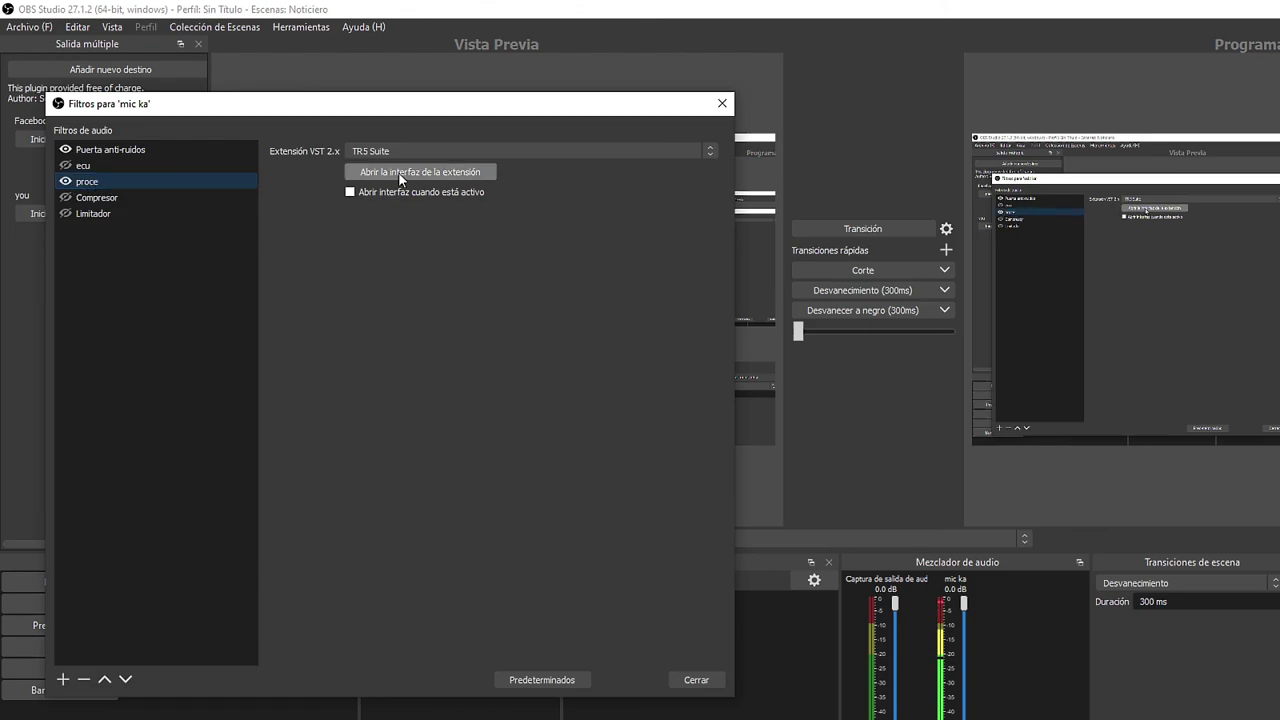
{"action": "left_click", "coordinate": [66, 182]}
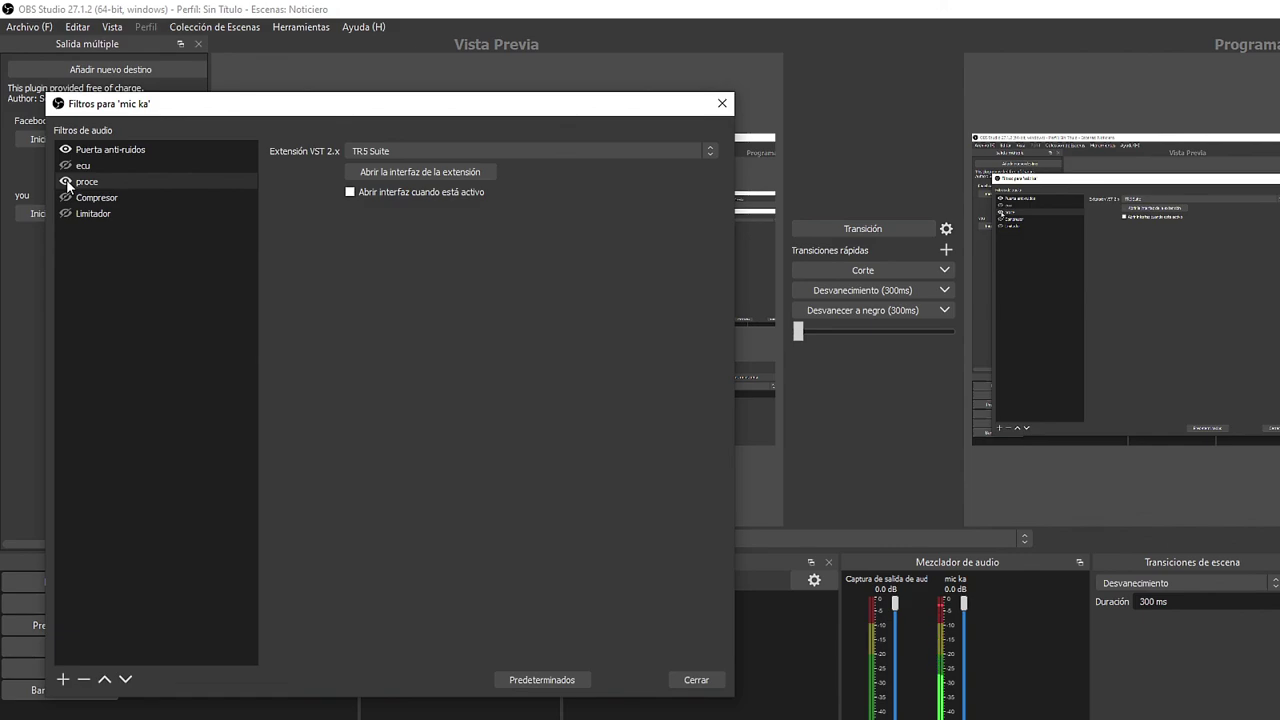
{"action": "left_click", "coordinate": [386, 174]}
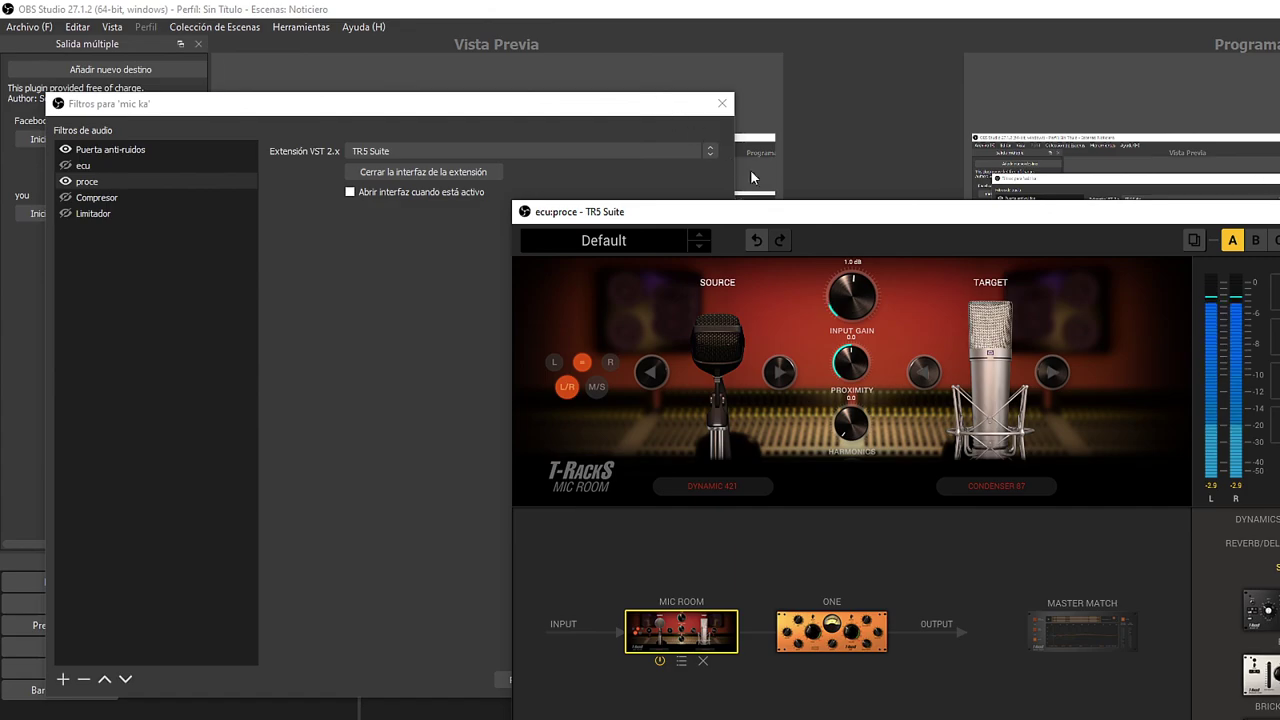
{"action": "left_click_drag", "start_coordinate": [761, 211], "coordinate": [525, 125]}
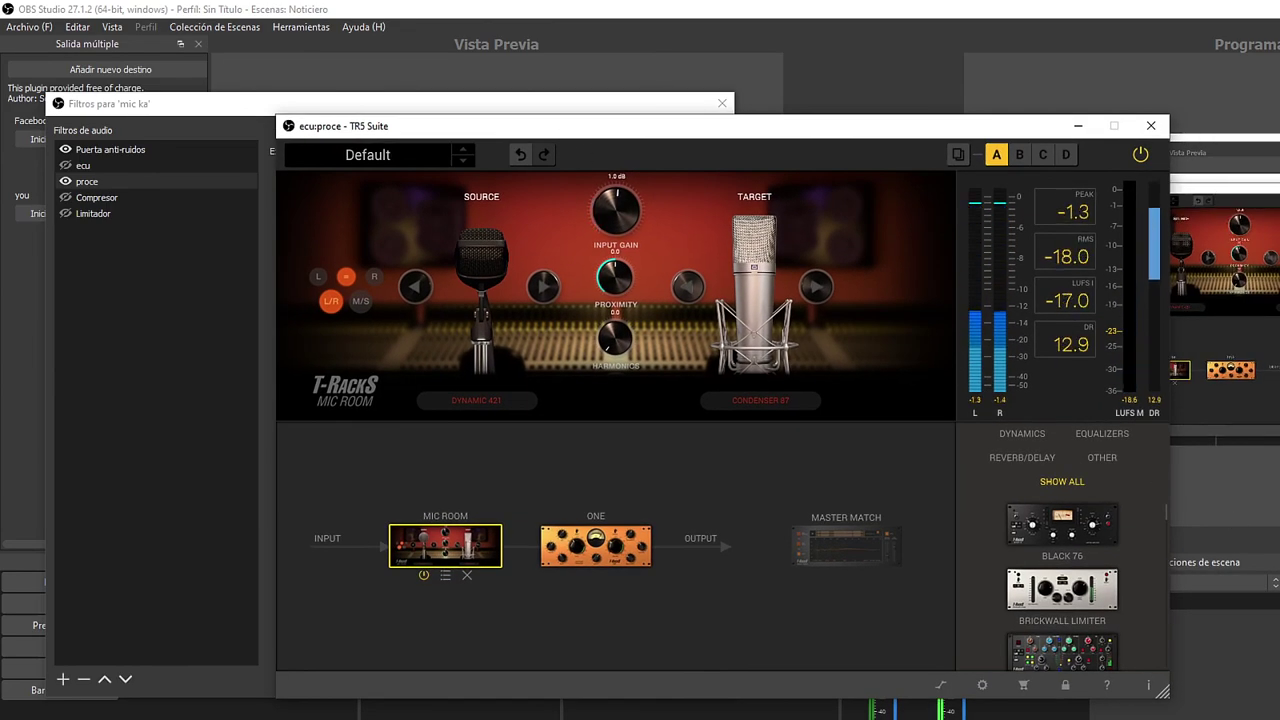